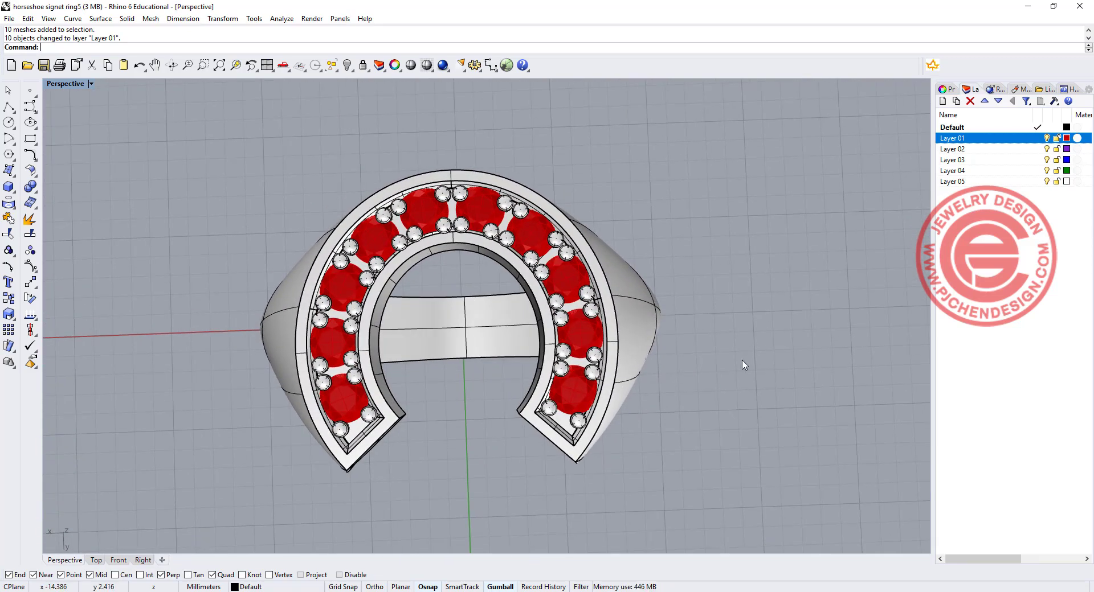
Examine the finished horseshoe ring and inspect the round gemstone from above
right_drag(726, 405, 773, 334)
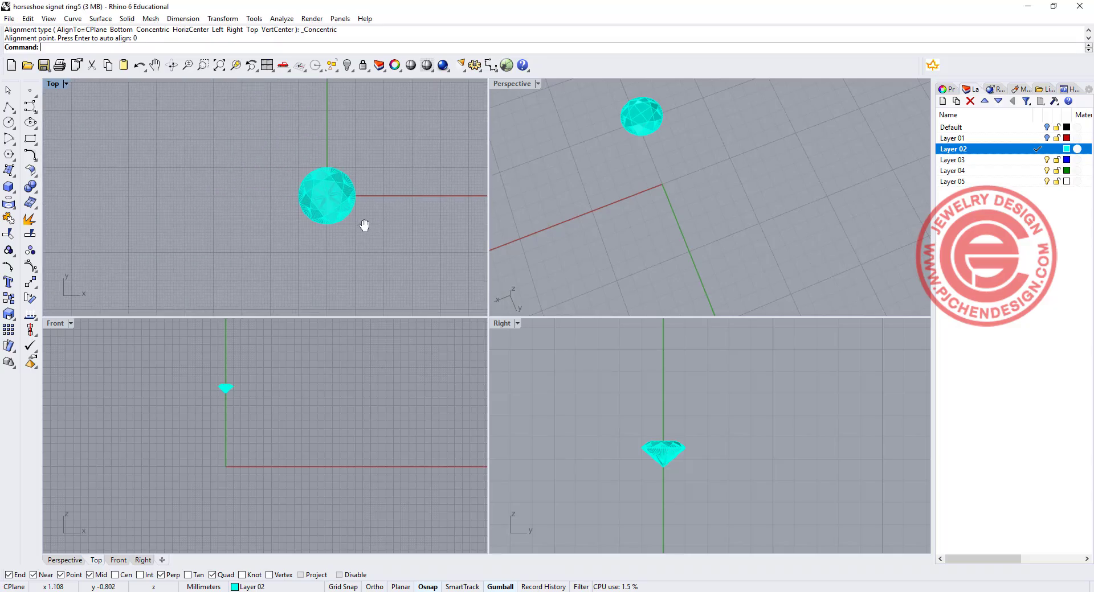
scroll(297, 195, up, 6)
click(301, 195)
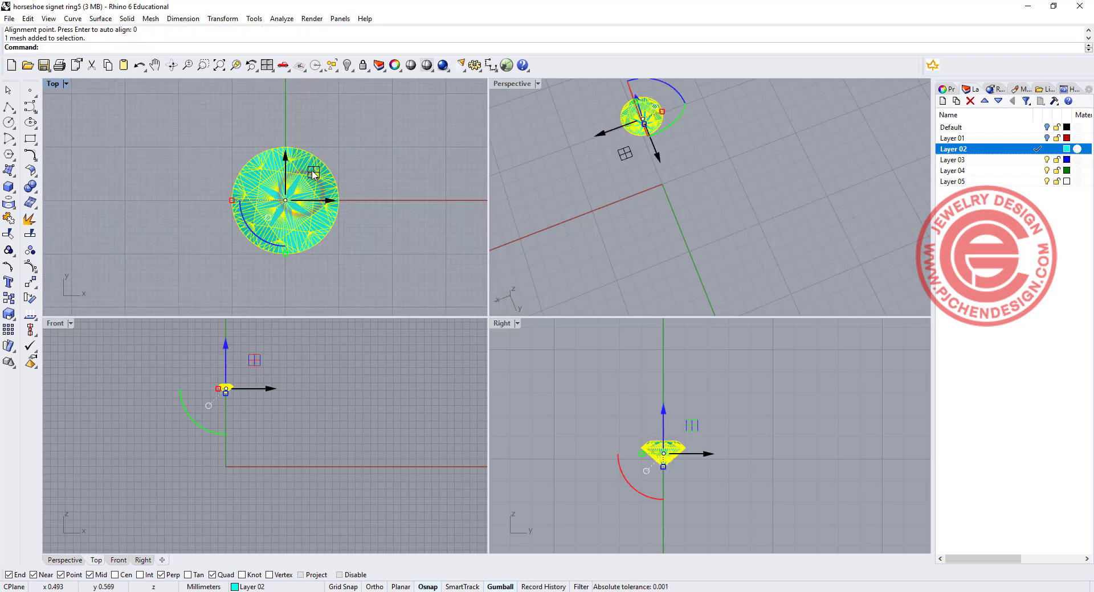
scroll(349, 164, down, 2)
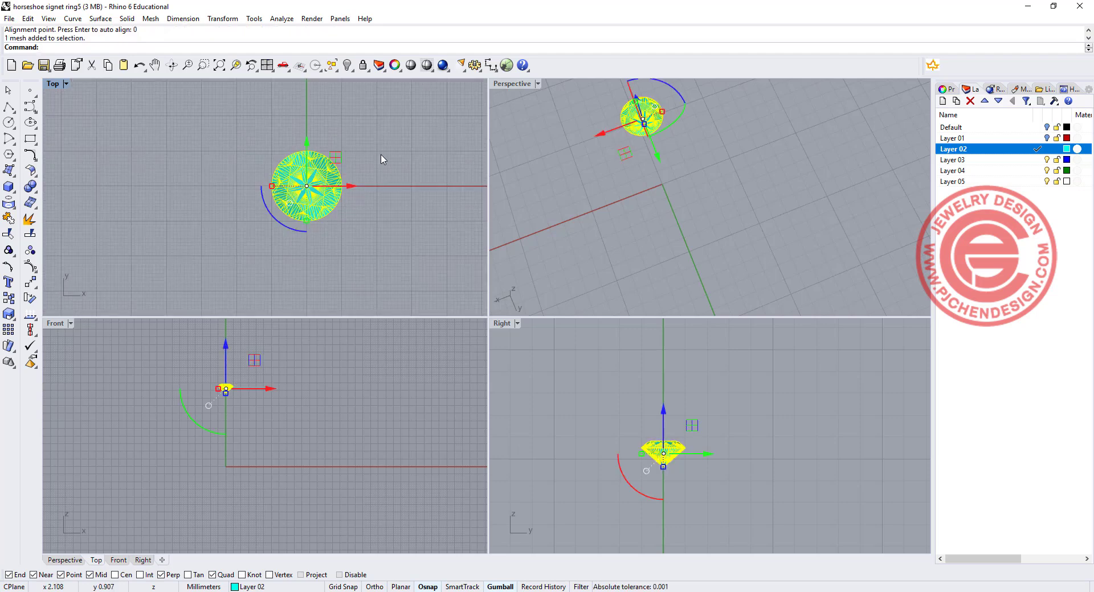
right_drag(381, 160, 273, 158)
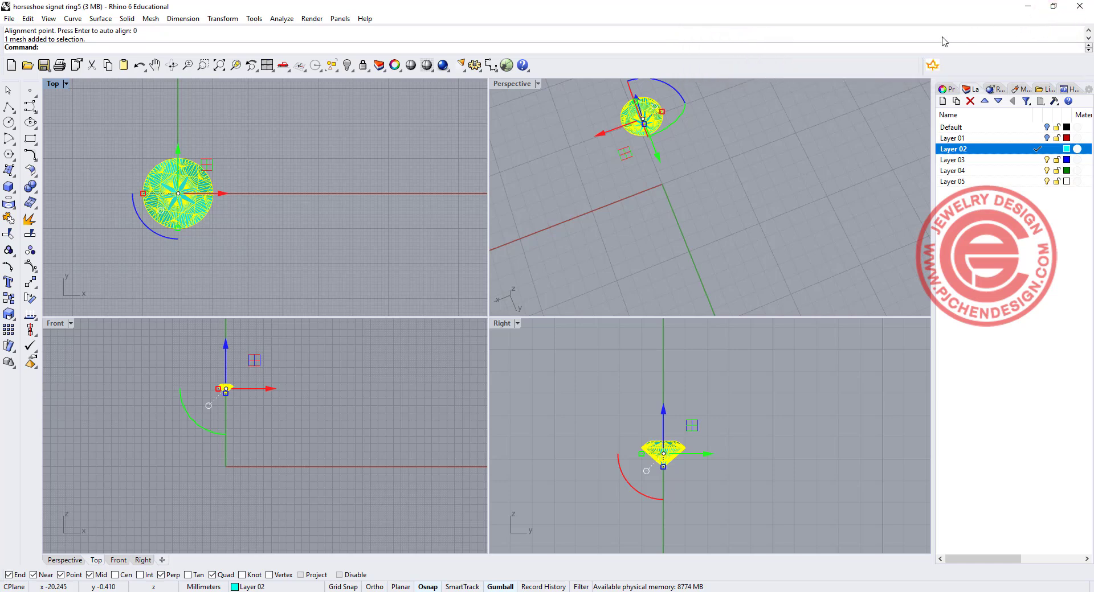
scroll(307, 215, down, 2)
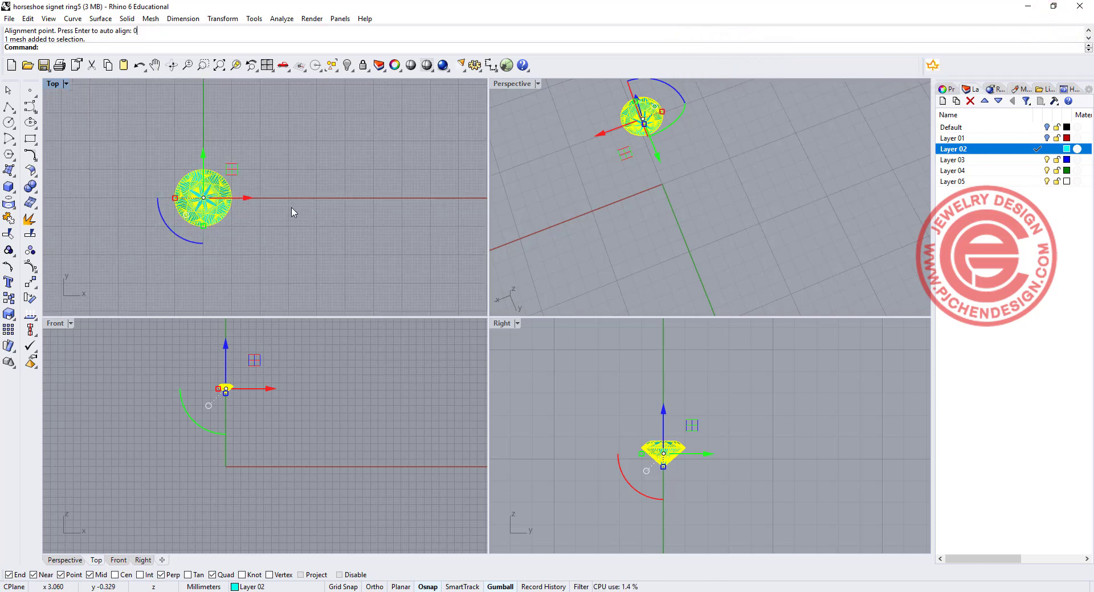
scroll(292, 213, down, 3)
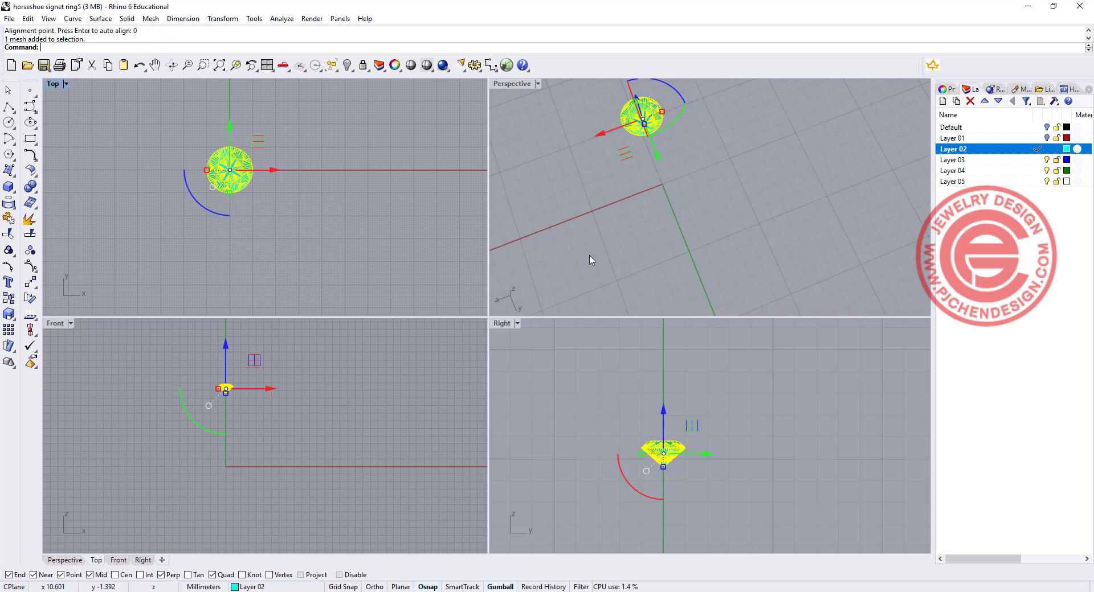
click(564, 505)
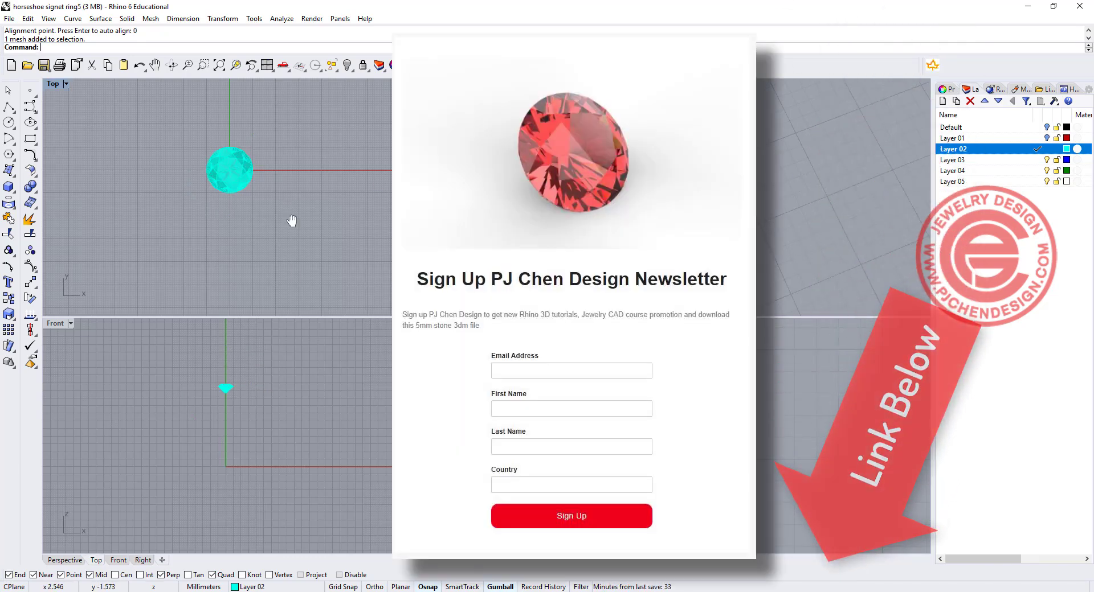
scroll(243, 199, up, 6)
mouse_move(292, 221)
right_down()
mouse_move(287, 248)
mouse_move(245, 233)
mouse_move(292, 227)
right_up()
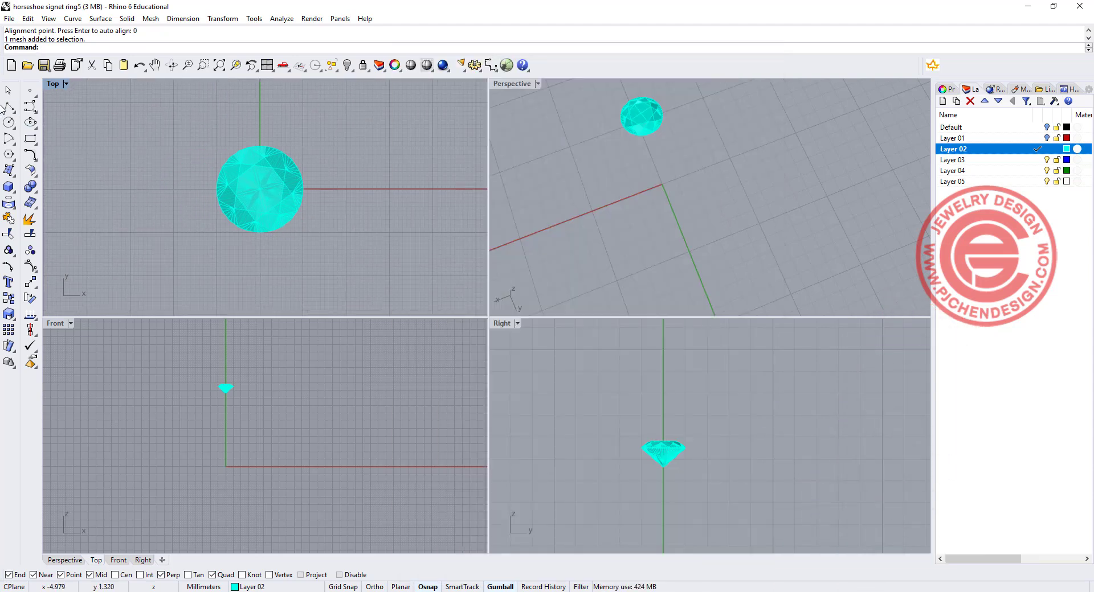
Draw a circle of 8 mm radius centred on the origin in the front view, on Layer 03
click(9, 122)
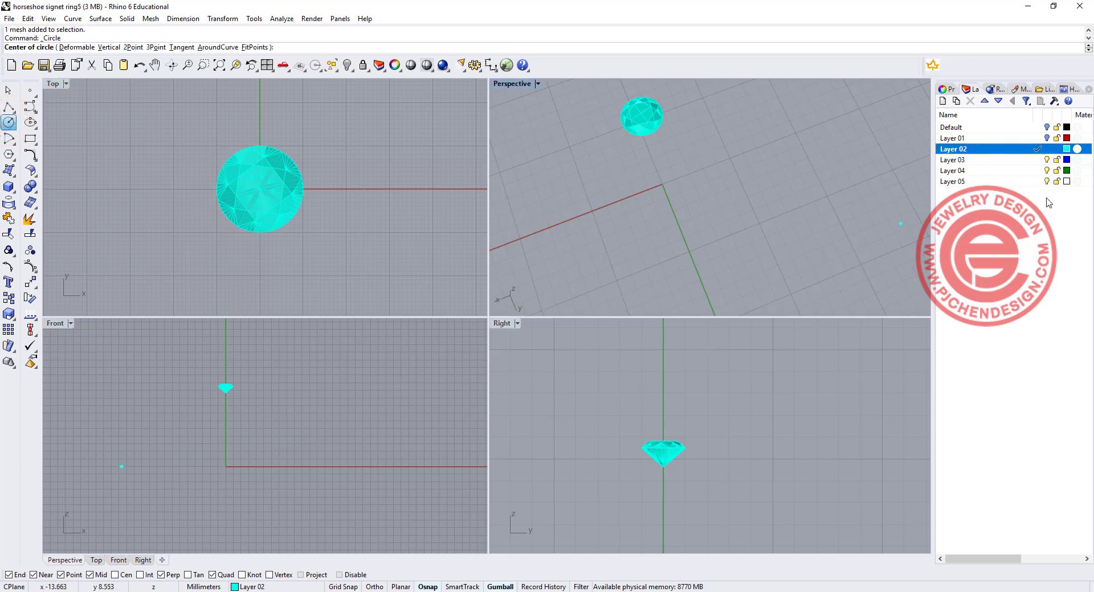
click(1036, 160)
text(0)
key(Return)
scroll(249, 455, up, 4)
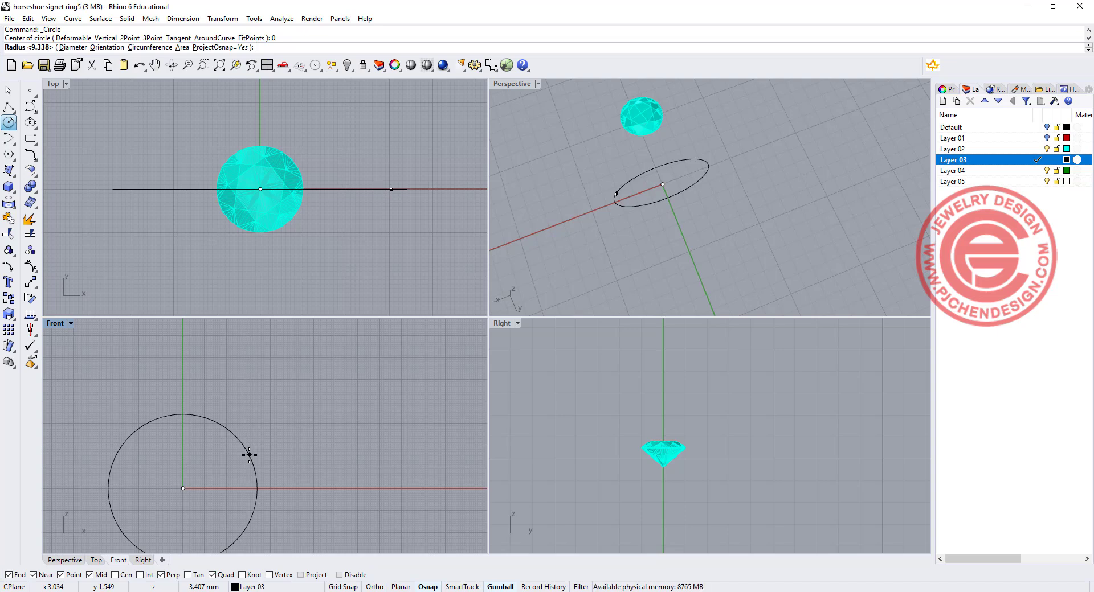
text(16)
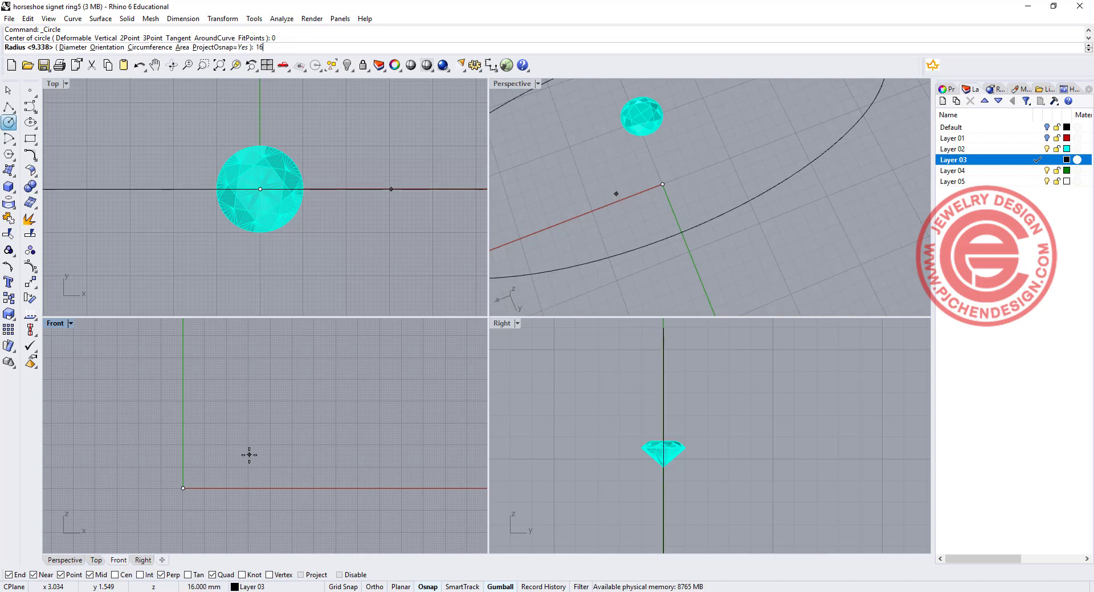
key(BackSpace)
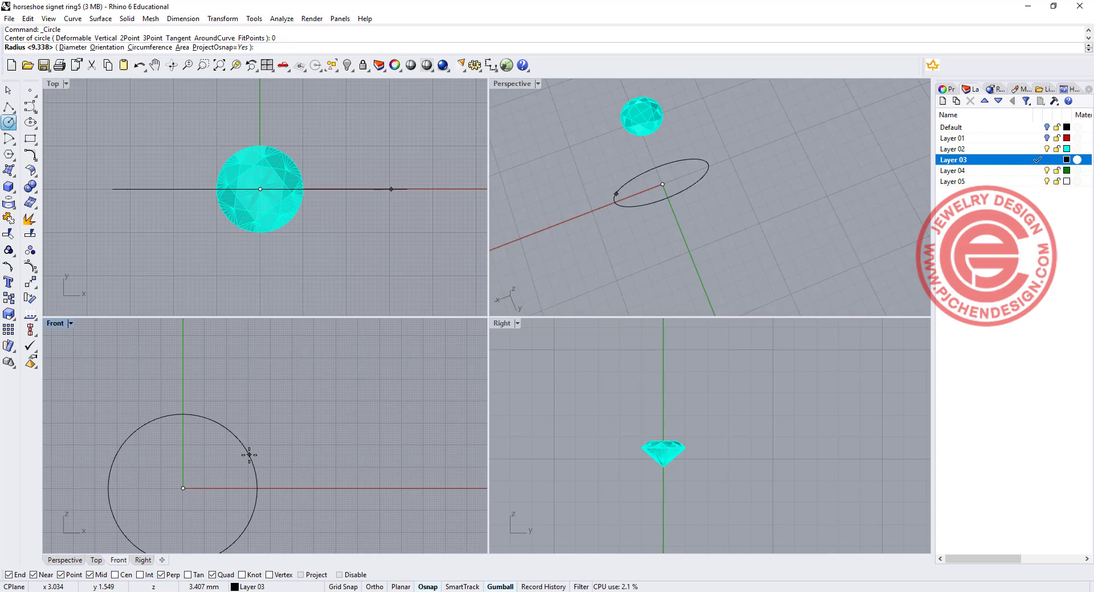
text(8)
key(Return)
scroll(248, 454, down, 3)
scroll(195, 479, down, 2)
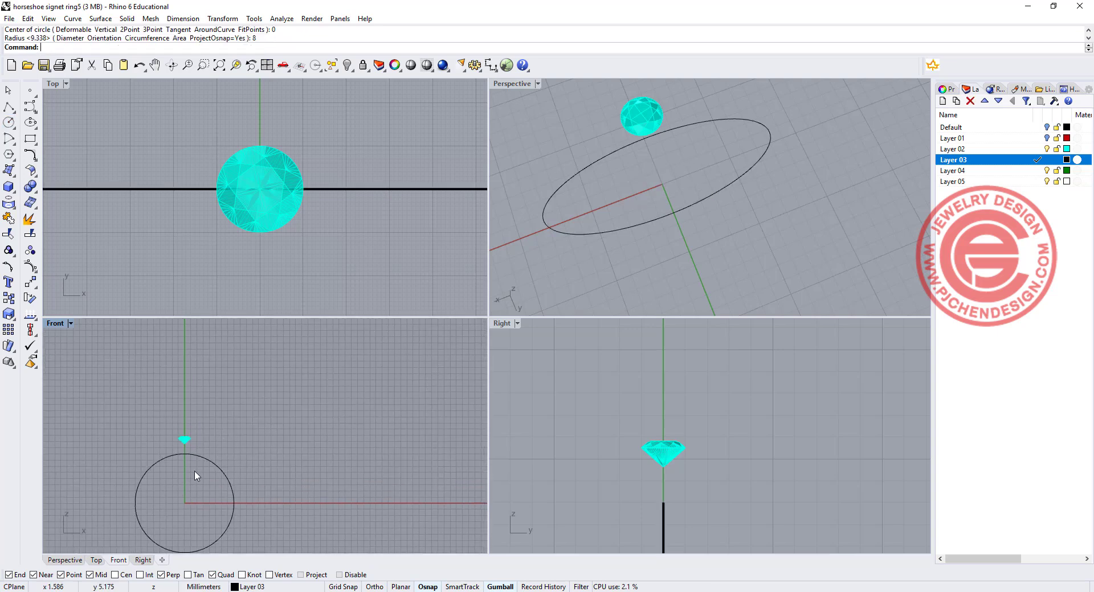
scroll(188, 439, up, 3)
scroll(247, 188, down, 4)
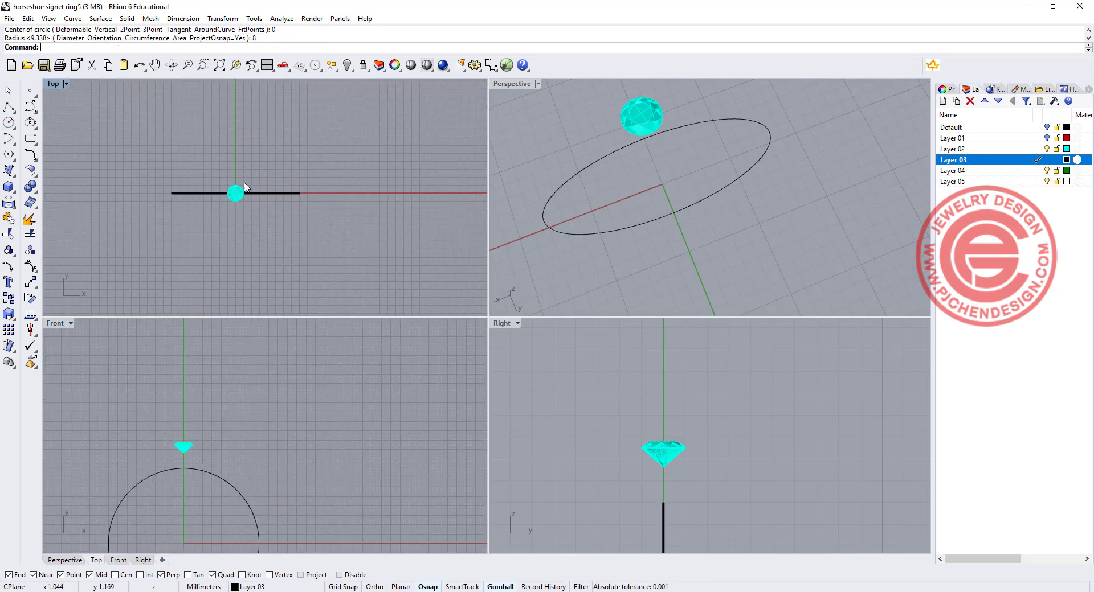
Draw a circle centred on the origin in the top view and scale it down slightly
double_click(52, 84)
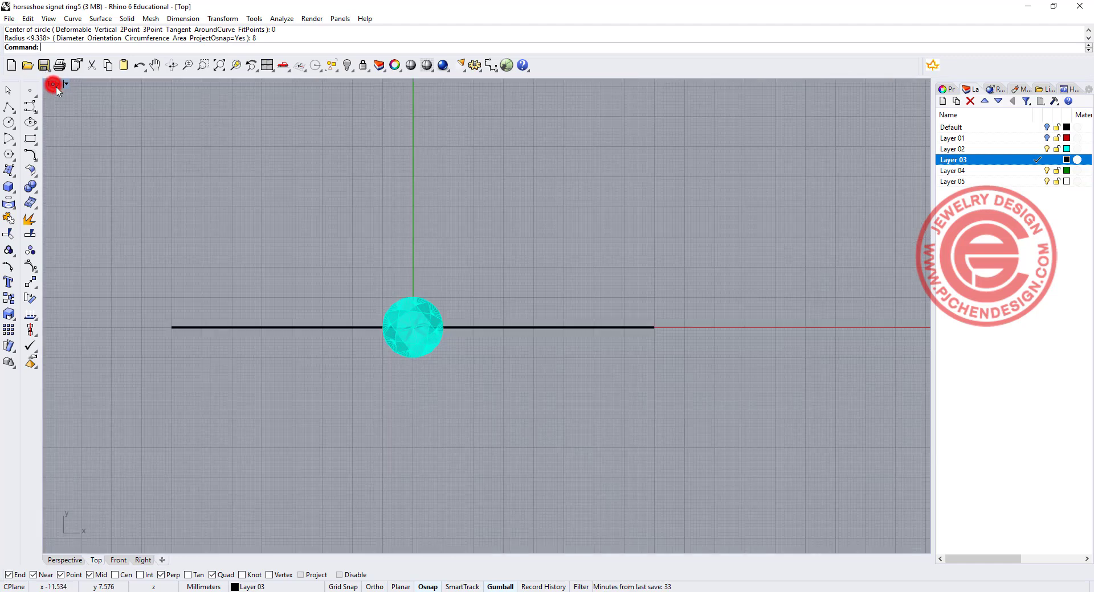
click(8, 123)
click(434, 275)
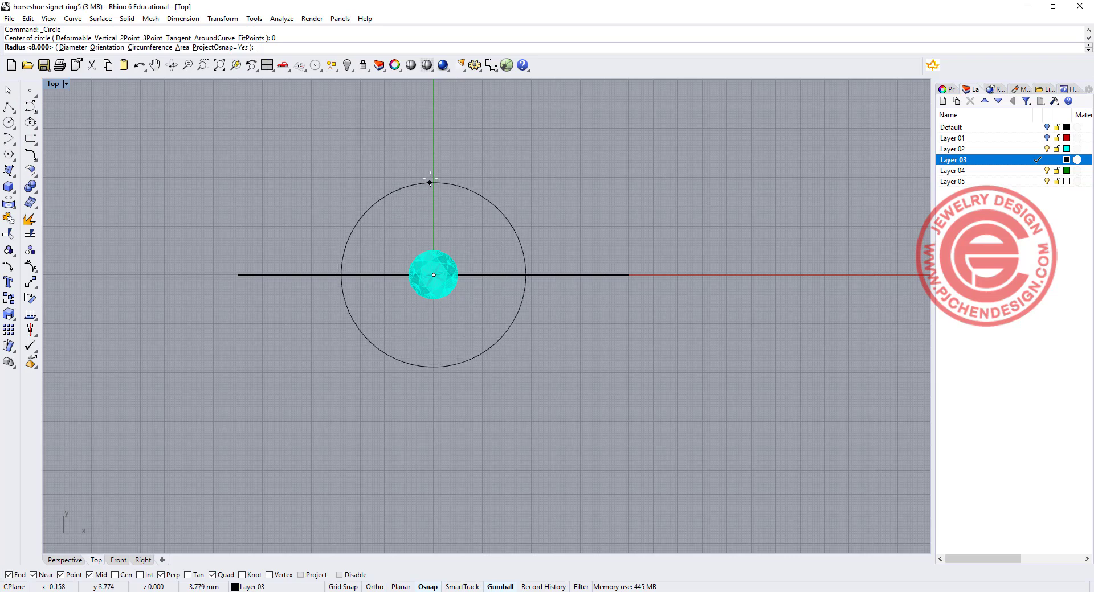
key(F8)
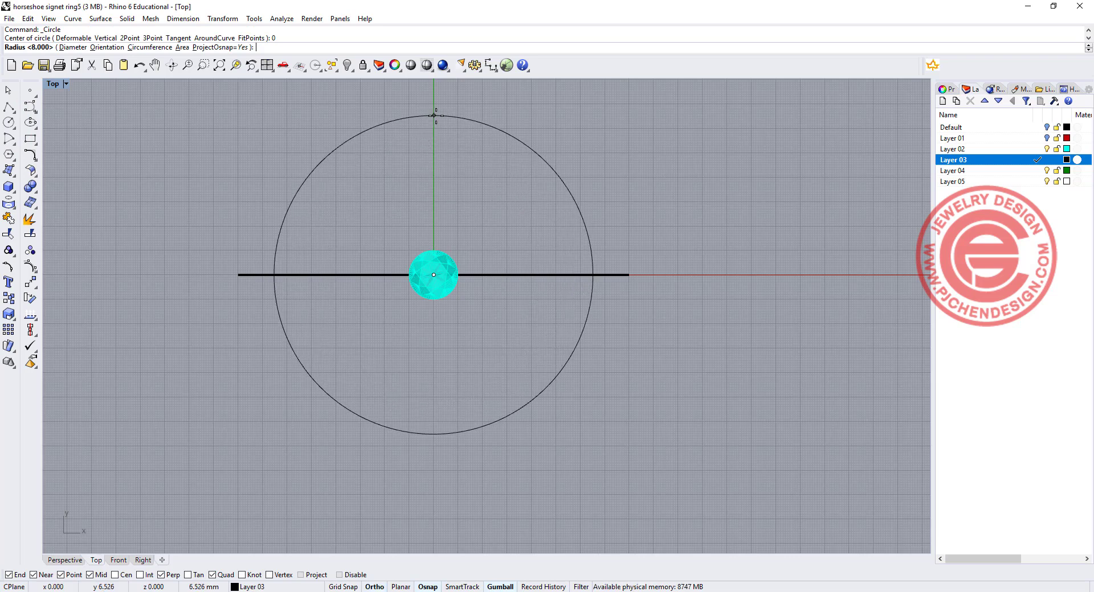
click(566, 324)
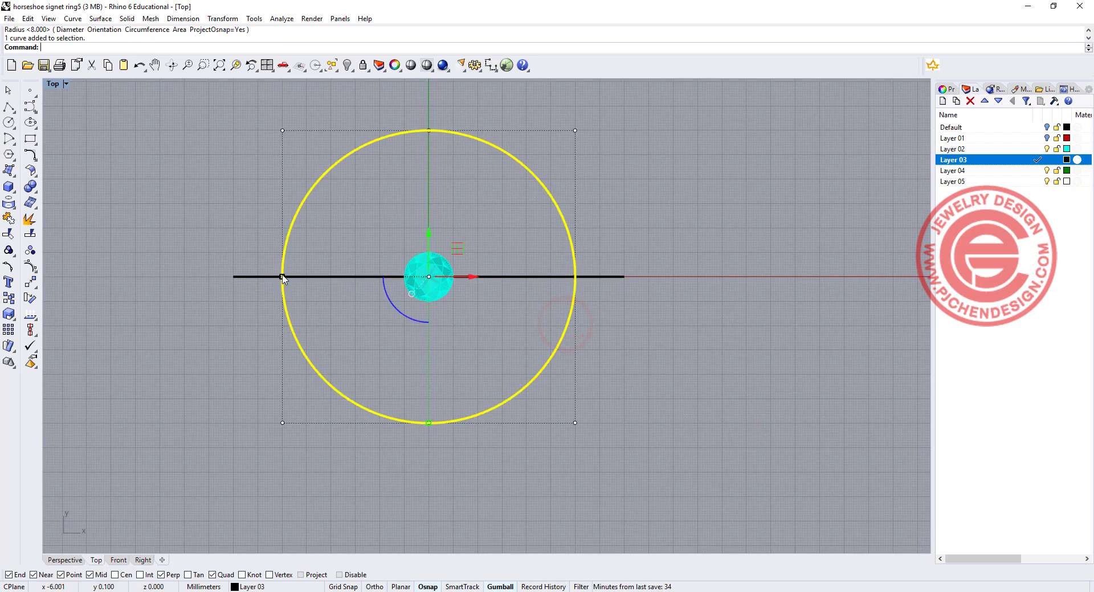
shift+drag(282, 276, 301, 278)
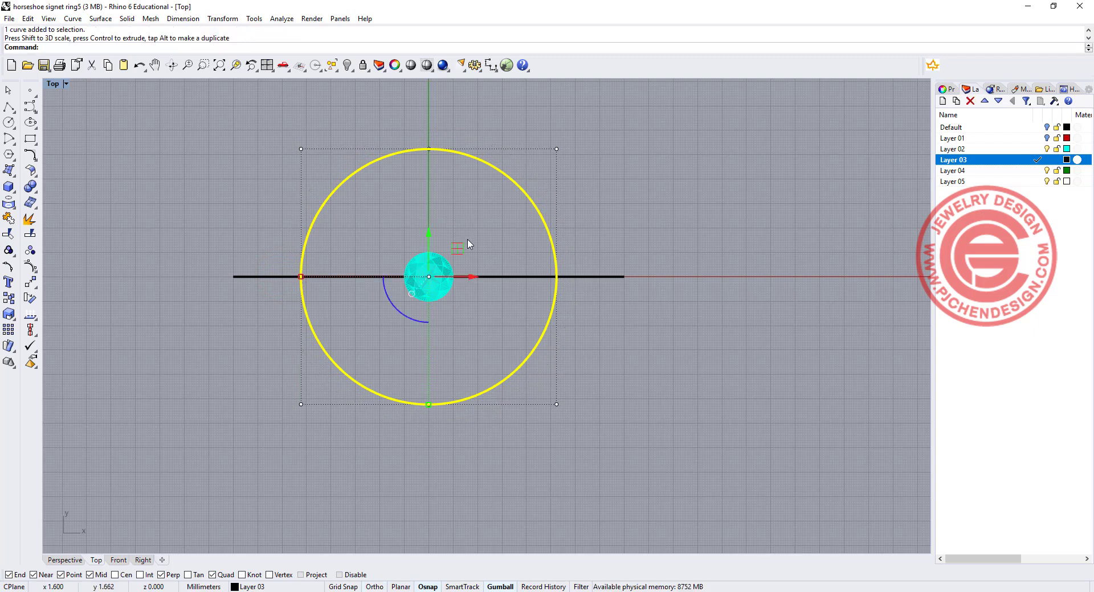
Move the gemstone from the origin onto the lower-right part of the circle in the top view
drag(461, 247, 587, 359)
key(ctrl+z)
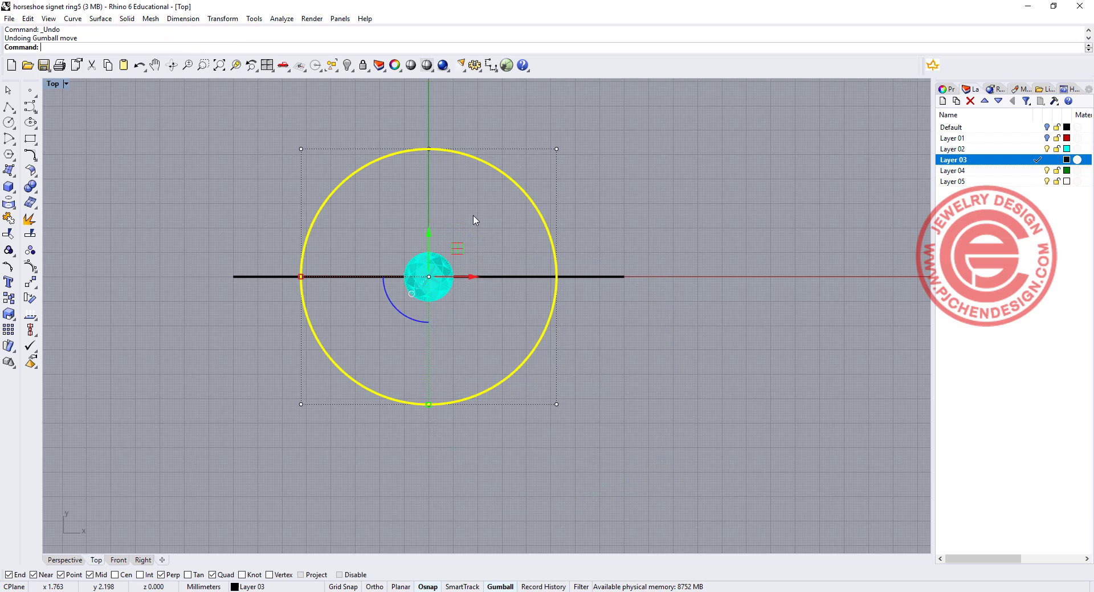
click(472, 214)
drag(454, 246, 551, 336)
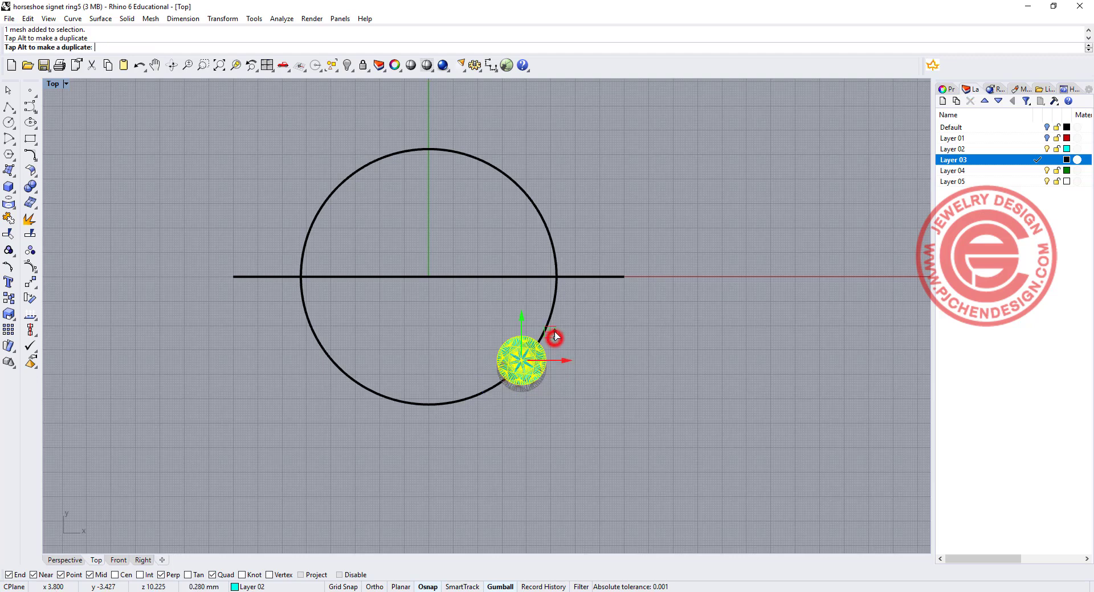
Draw a straight guide line from the origin diagonally down-left, ending just outside the circle
click(12, 112)
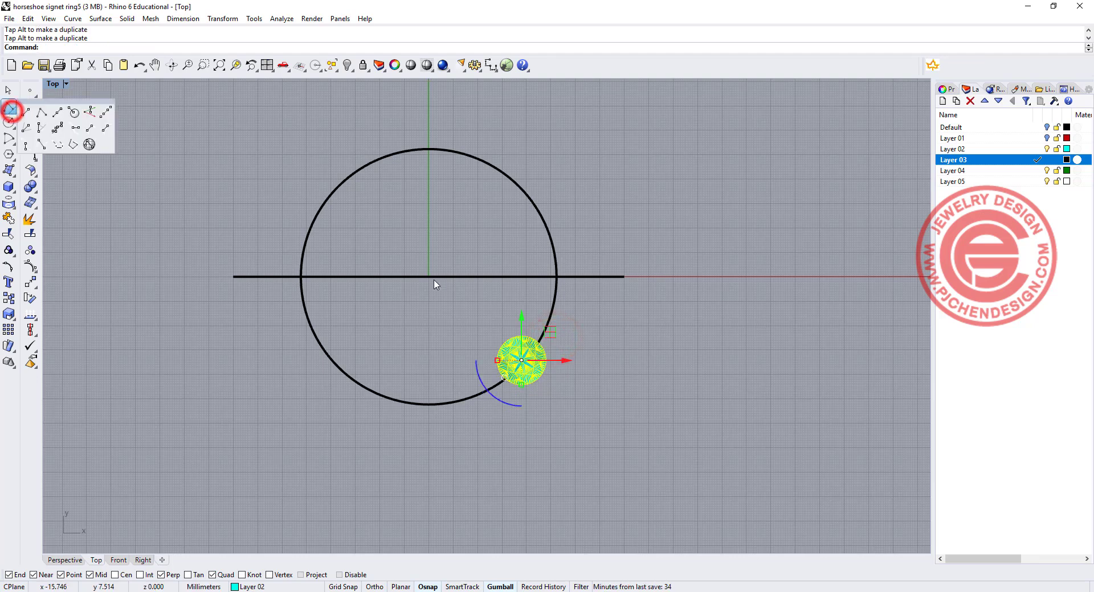
click(40, 116)
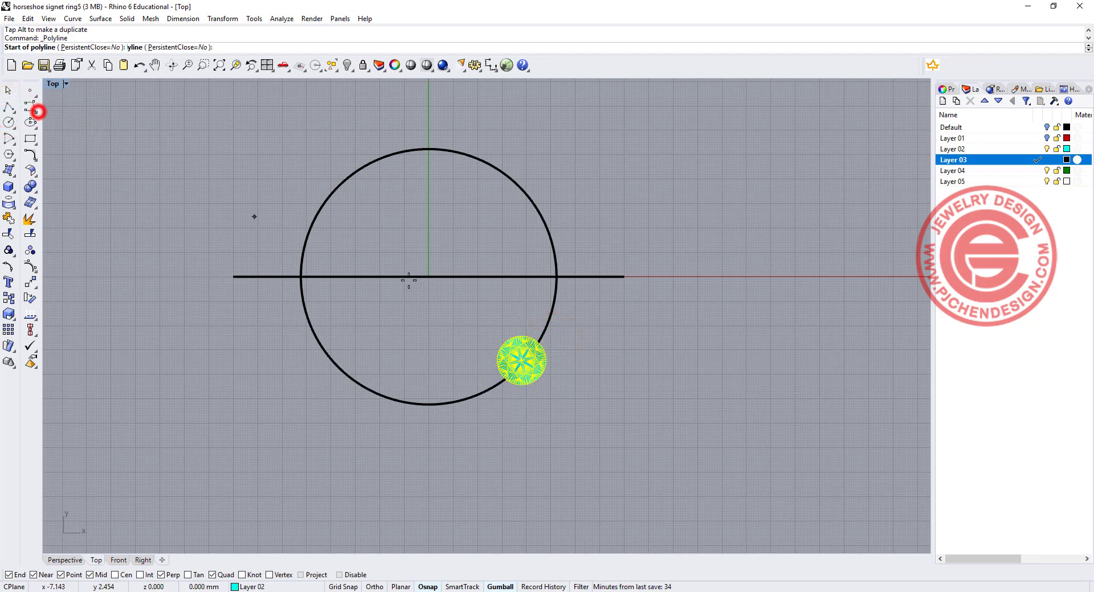
click(426, 278)
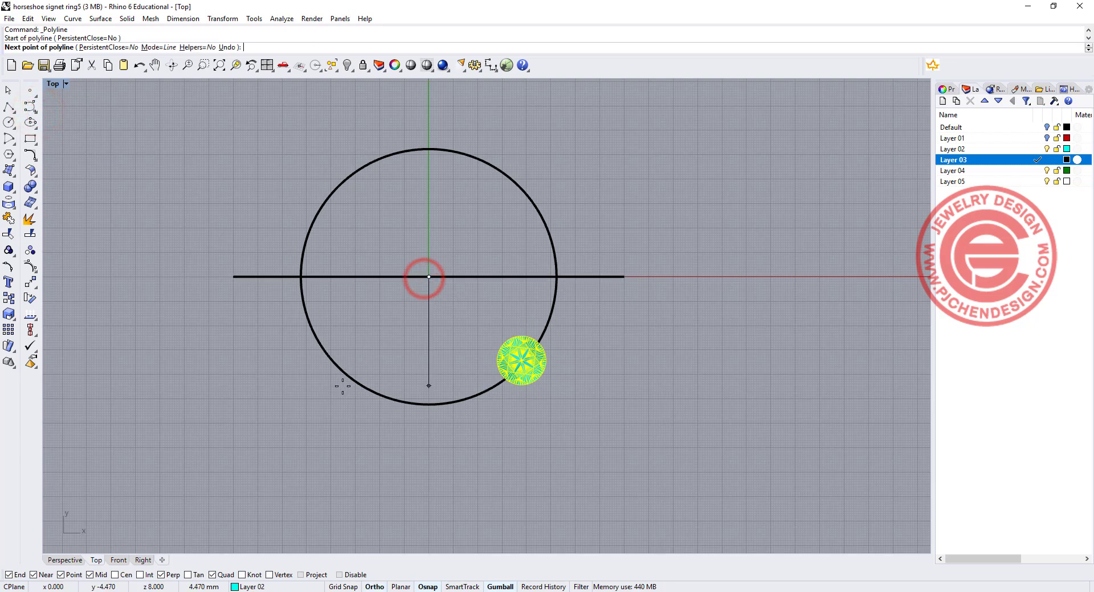
click(334, 386)
key(Return)
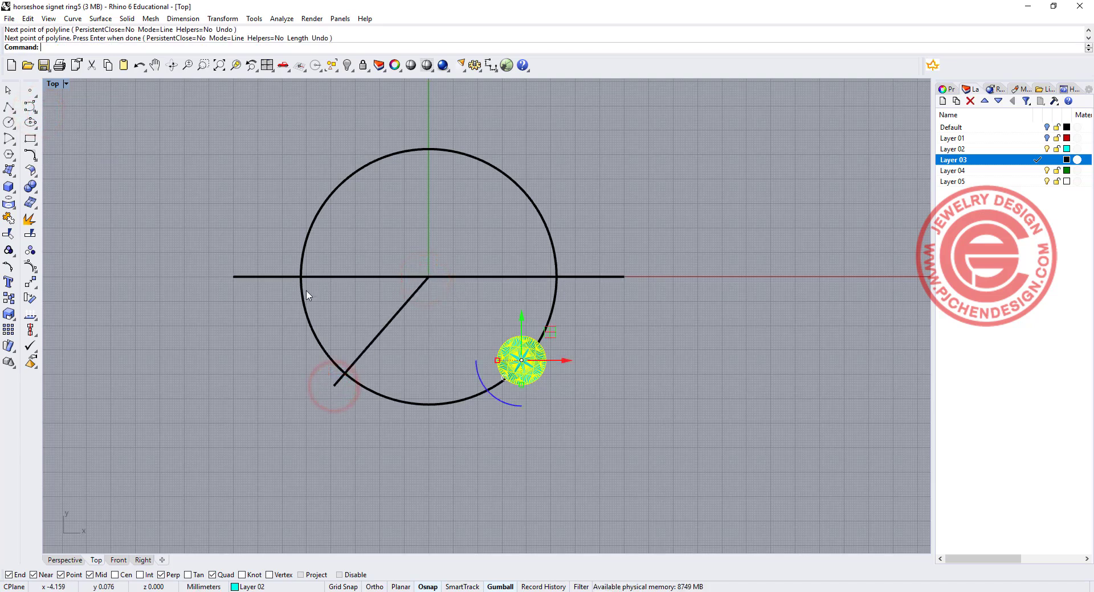
Mirror the diagonal guide line across the vertical axis through the origin
click(371, 346)
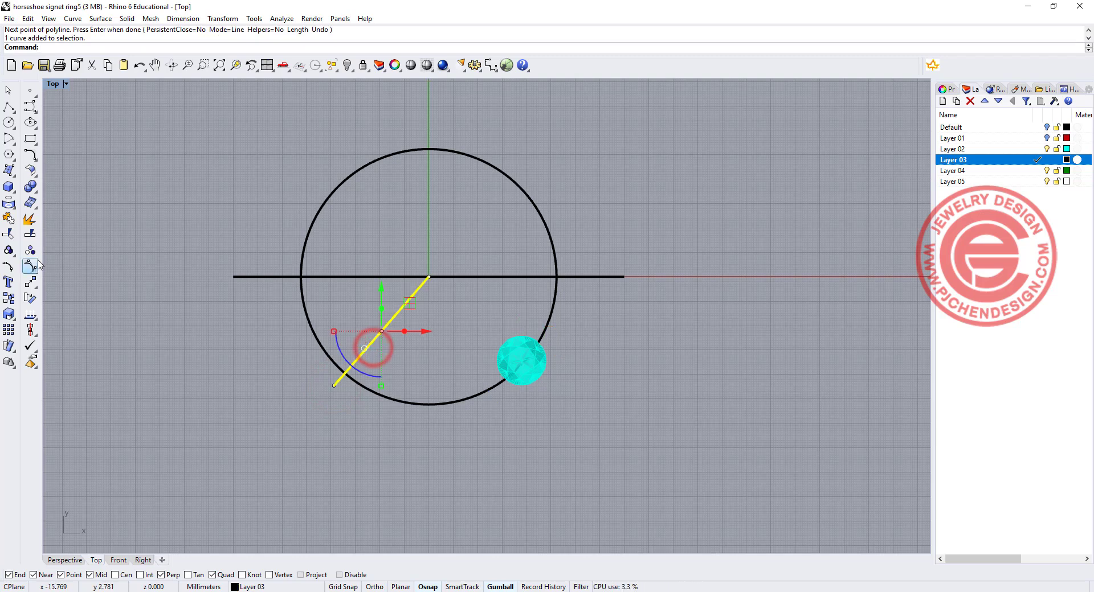
click(32, 283)
click(126, 290)
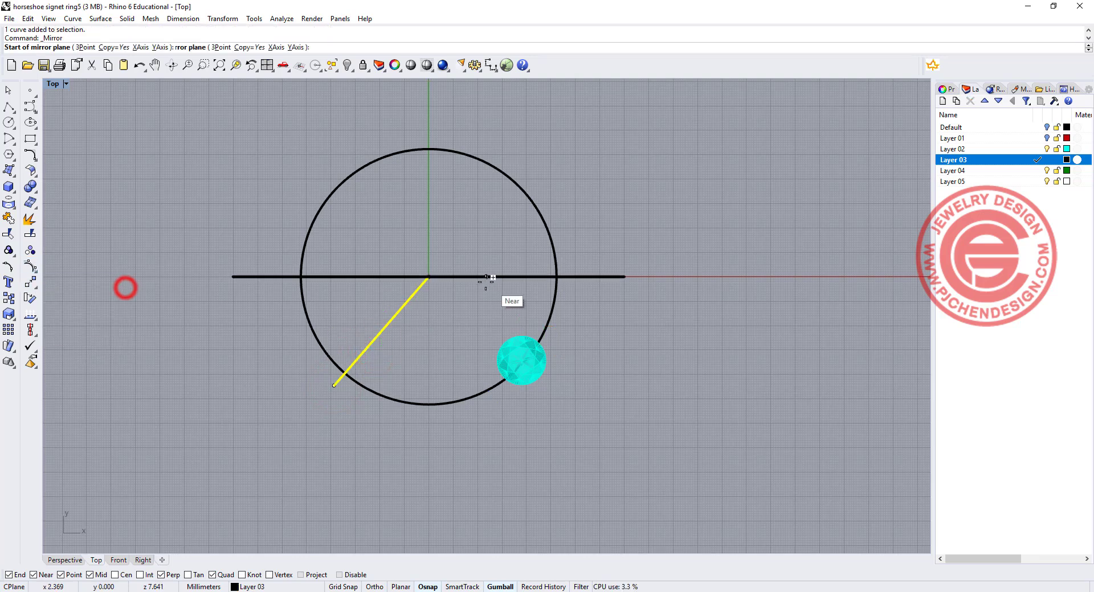
click(428, 277)
click(431, 360)
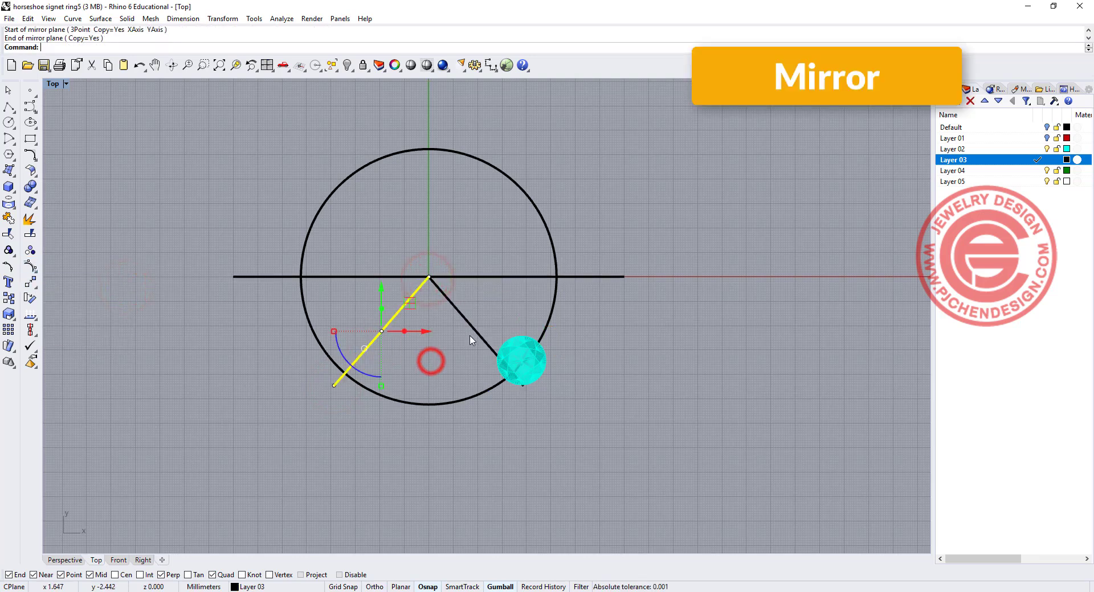
Trim away the circle's lower section between the two guide lines and shift the gemstone slightly outward
click(9, 233)
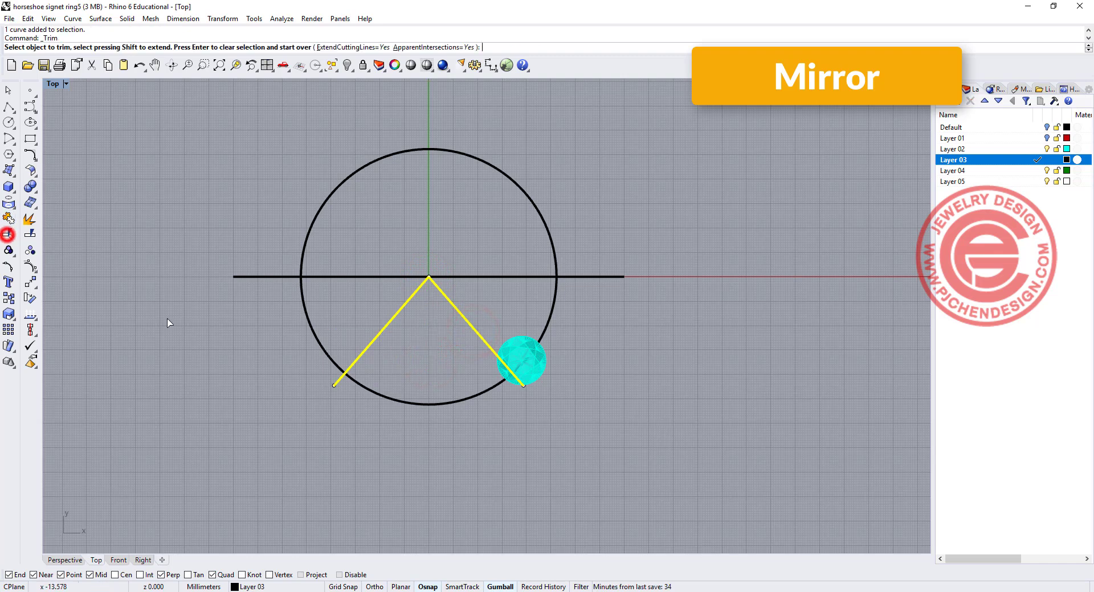
click(433, 436)
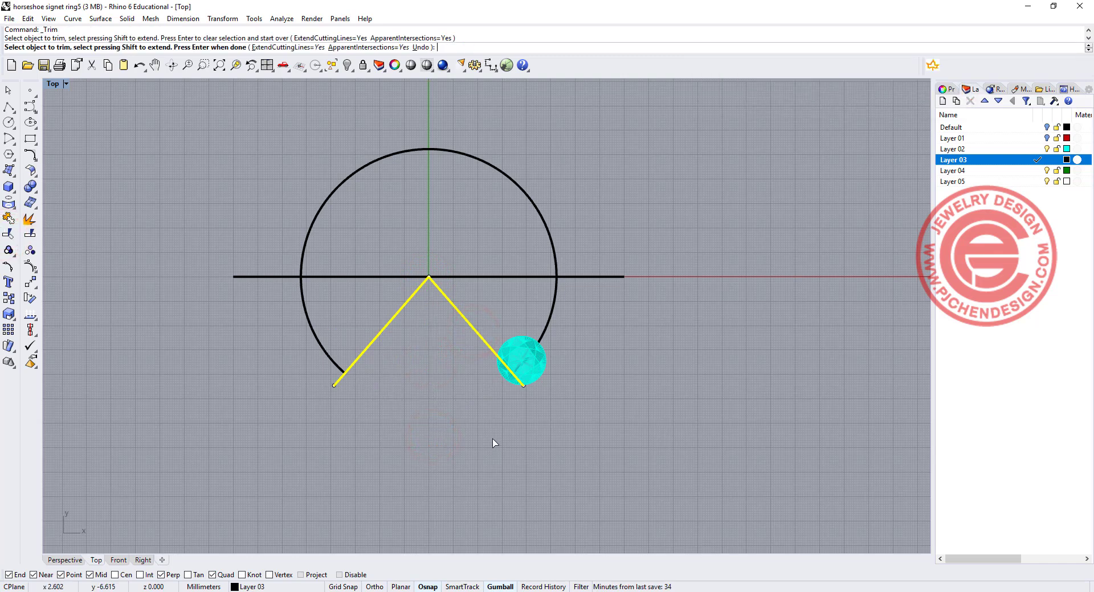
key(Return)
drag(541, 361, 561, 325)
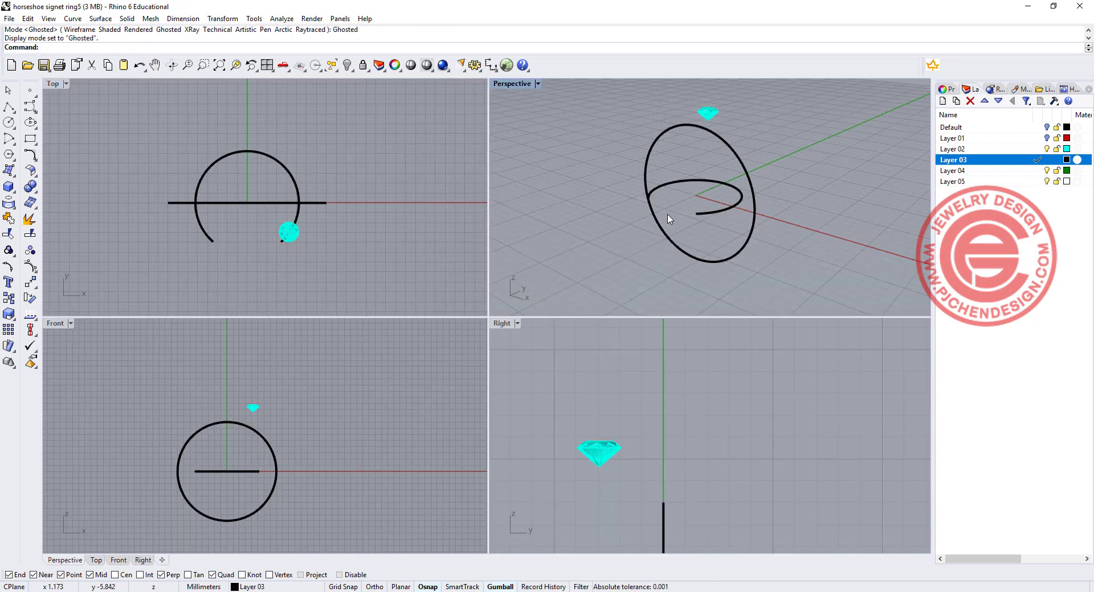
Raise the open horseshoe arc above the finger circle to the height of the gemstone
click(716, 217)
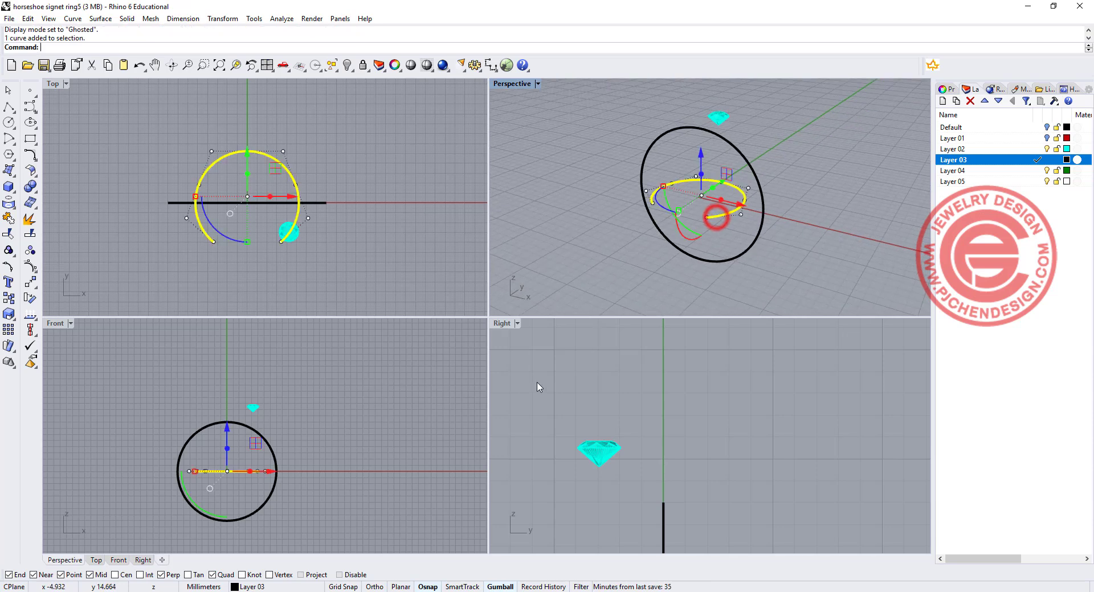
drag(226, 431, 298, 378)
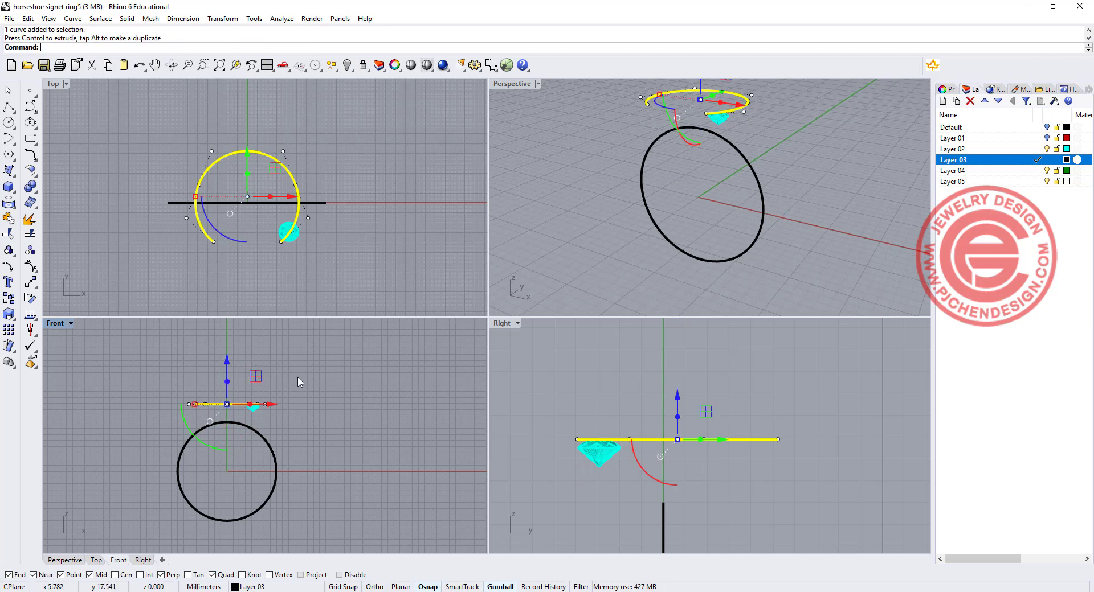
click(322, 390)
Raise the gemstone slightly so that its girdle lines up with the horseshoe arc in the right view
scroll(740, 137, up, 5)
click(711, 149)
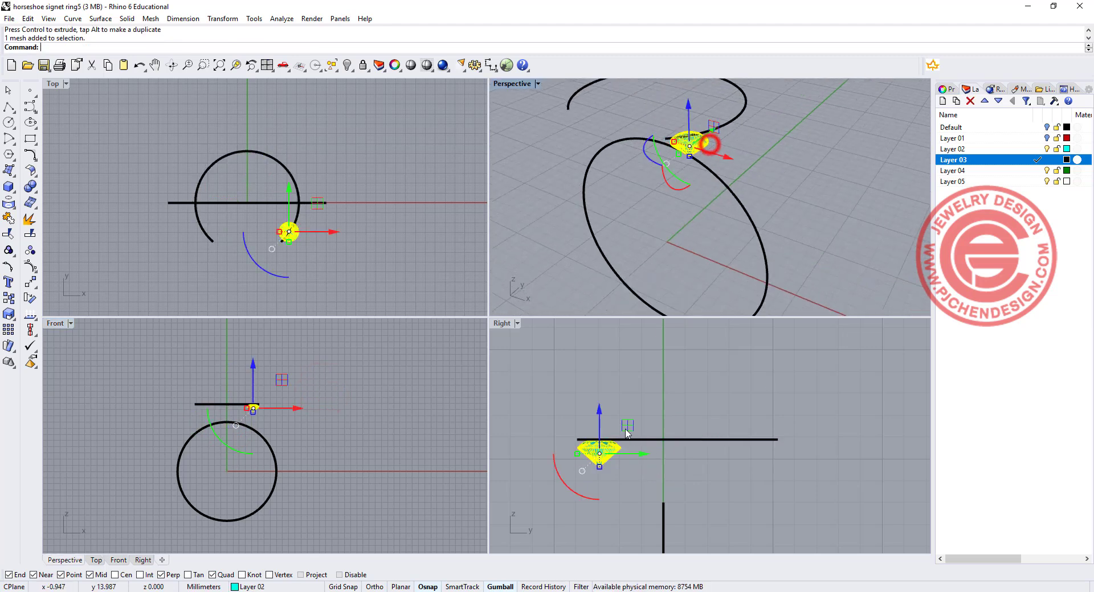
scroll(598, 442, up, 3)
mouse_move(576, 450)
mouse_down()
mouse_move(583, 436)
mouse_move(579, 447)
mouse_up()
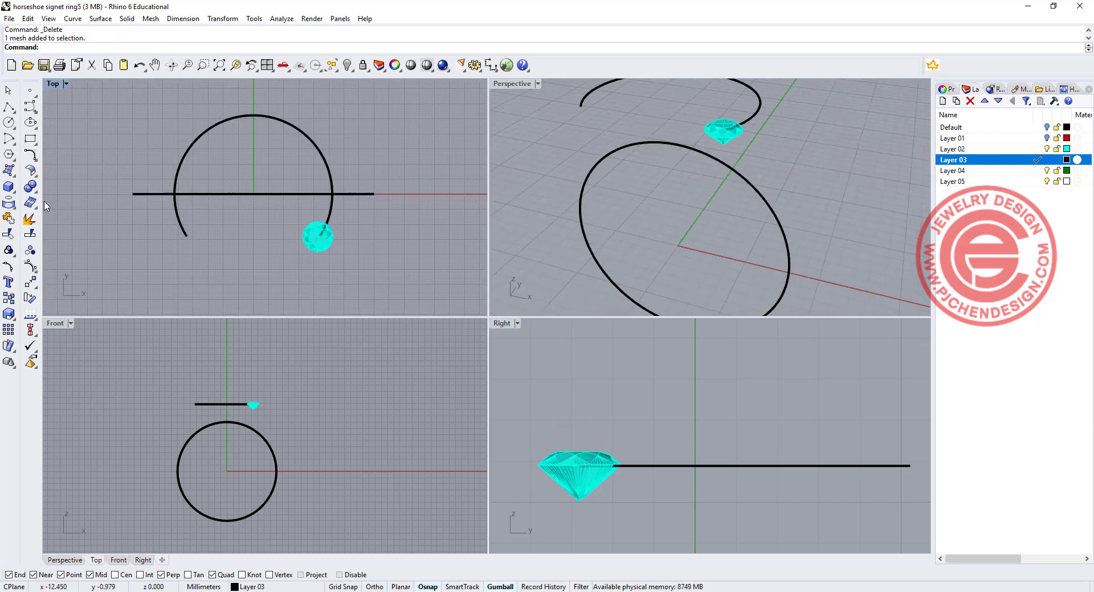
Move the gemstone by the vertex at its bottom tip onto the right end of the horseshoe arc, with Vertex snapping enabled
click(30, 282)
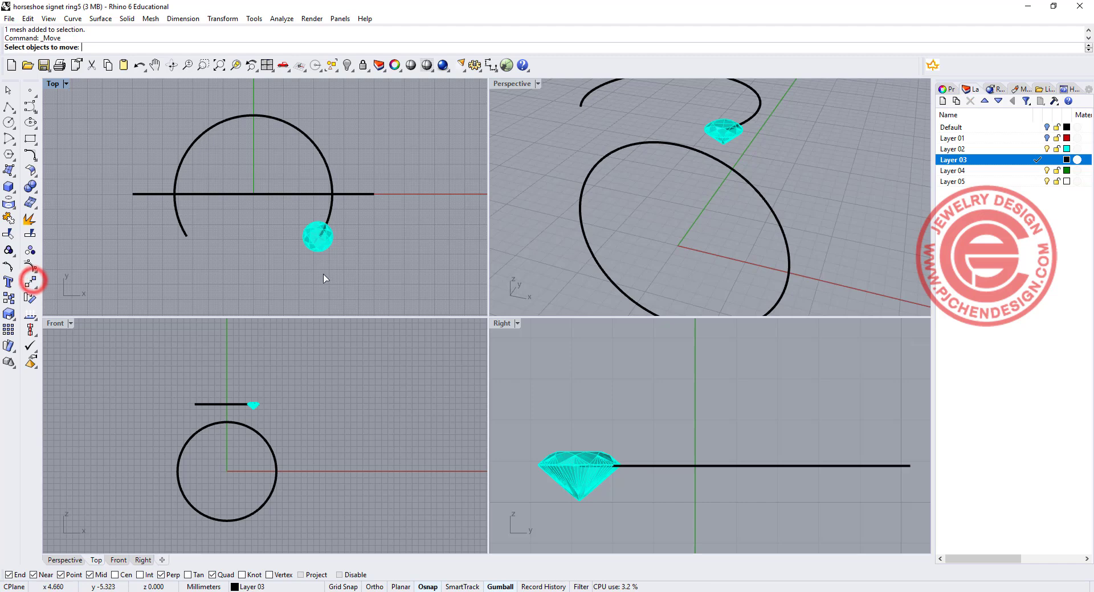
click(320, 244)
key(Return)
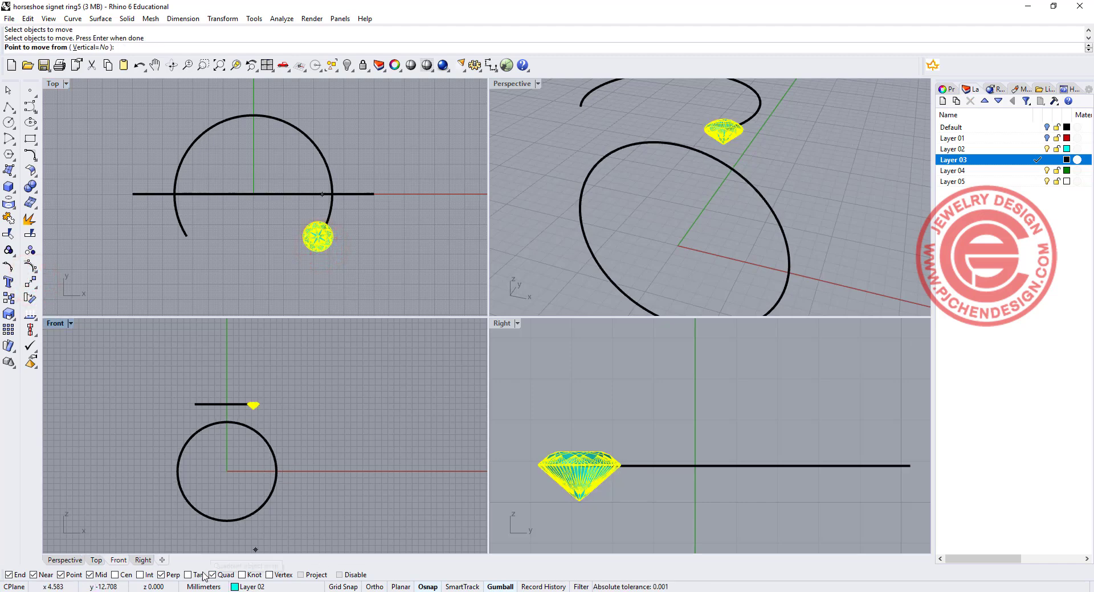
click(269, 575)
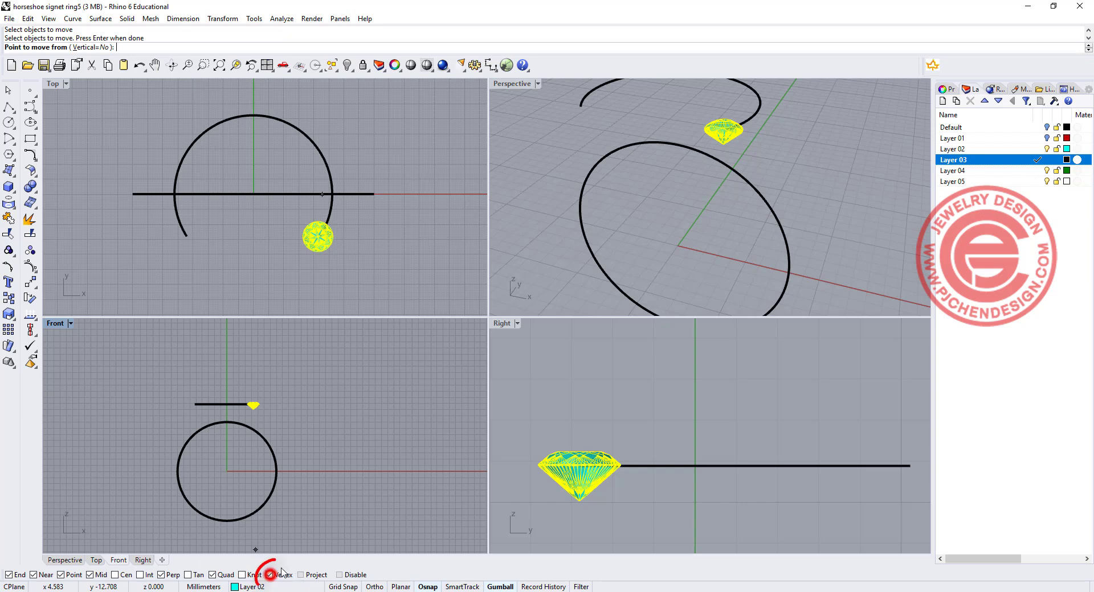
click(578, 502)
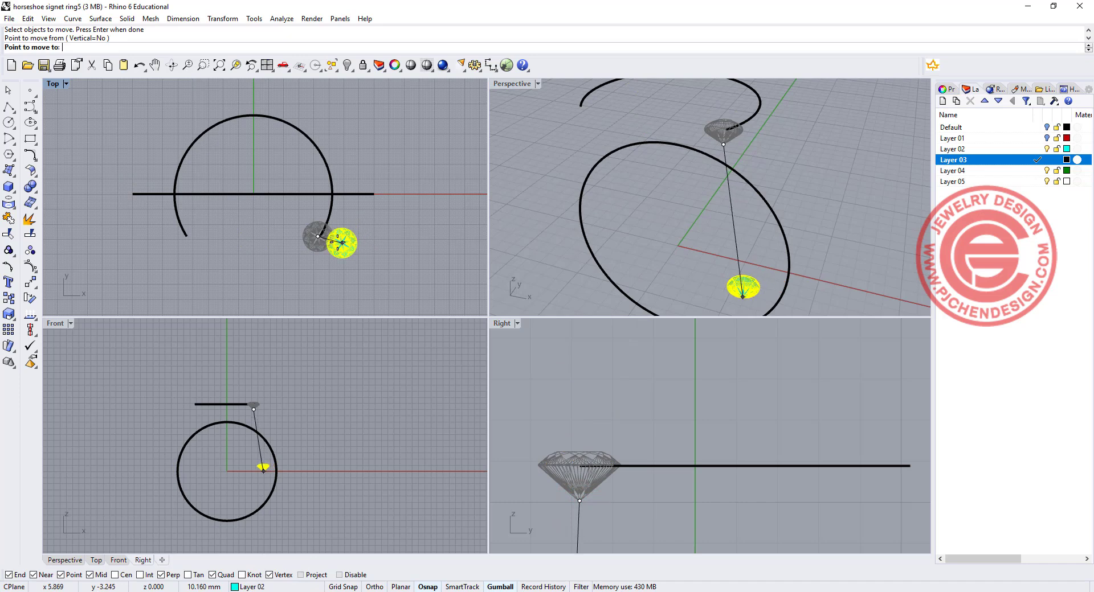
click(319, 237)
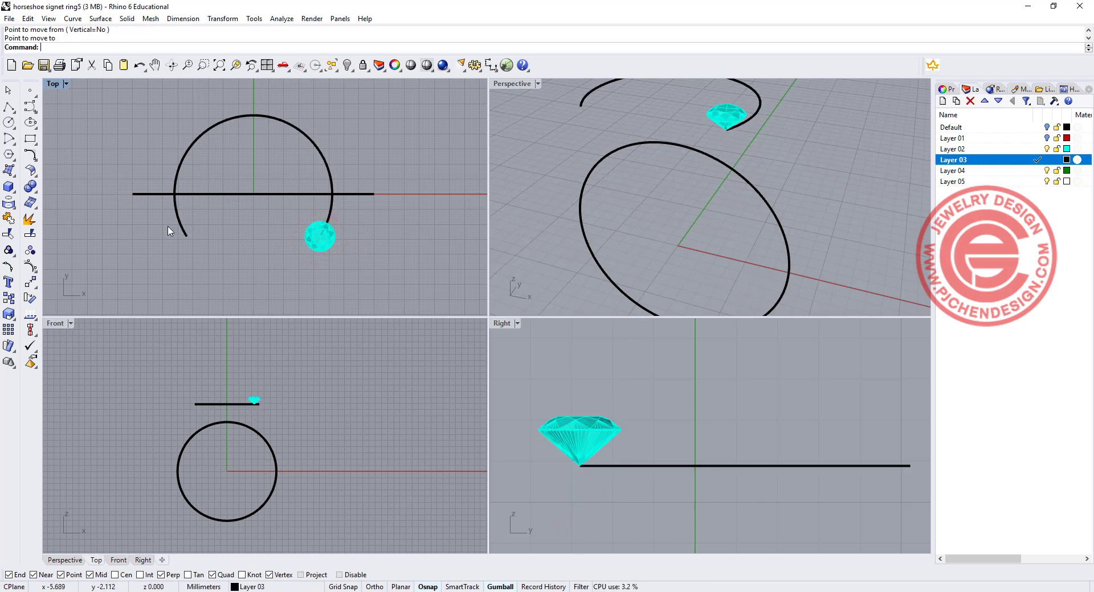
Array the gemstone along the horseshoe arc with 10 items and Freeform orientation
right_drag(232, 179, 235, 201)
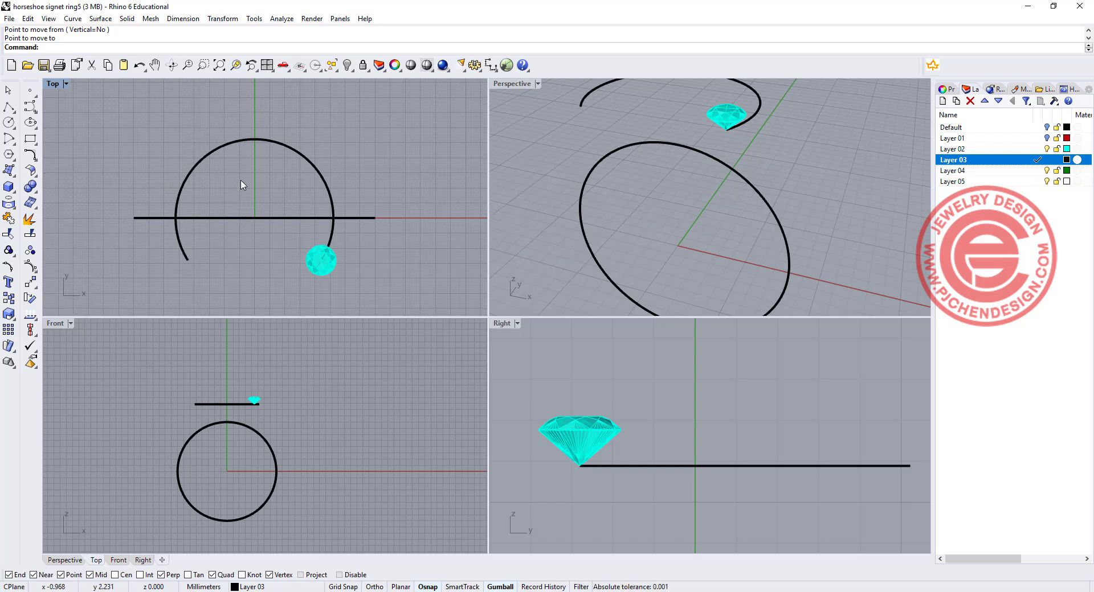
click(281, 18)
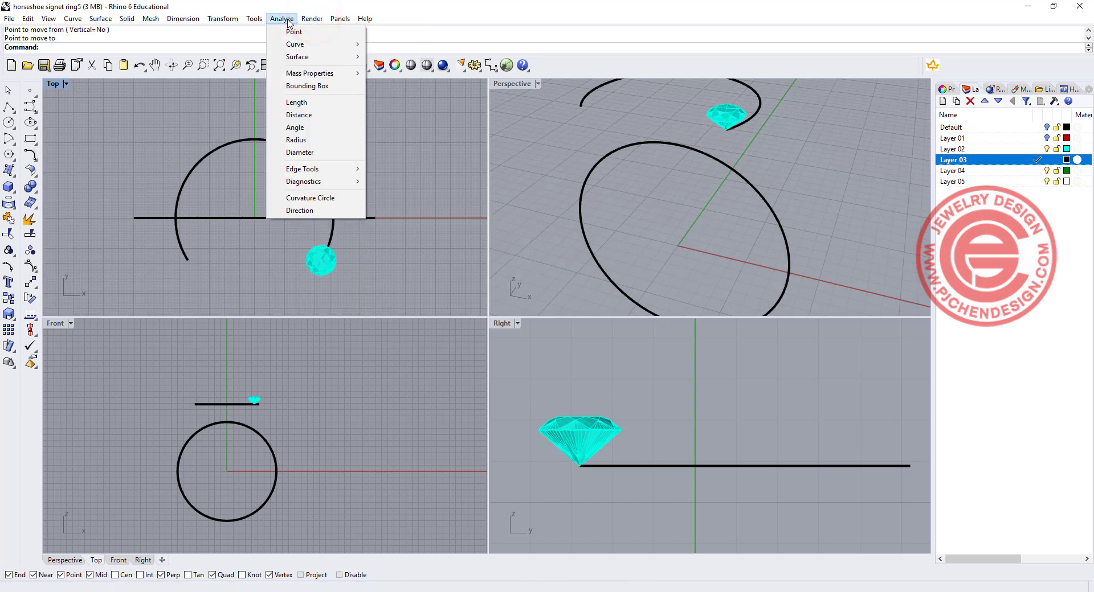
mouse_move(235, 22)
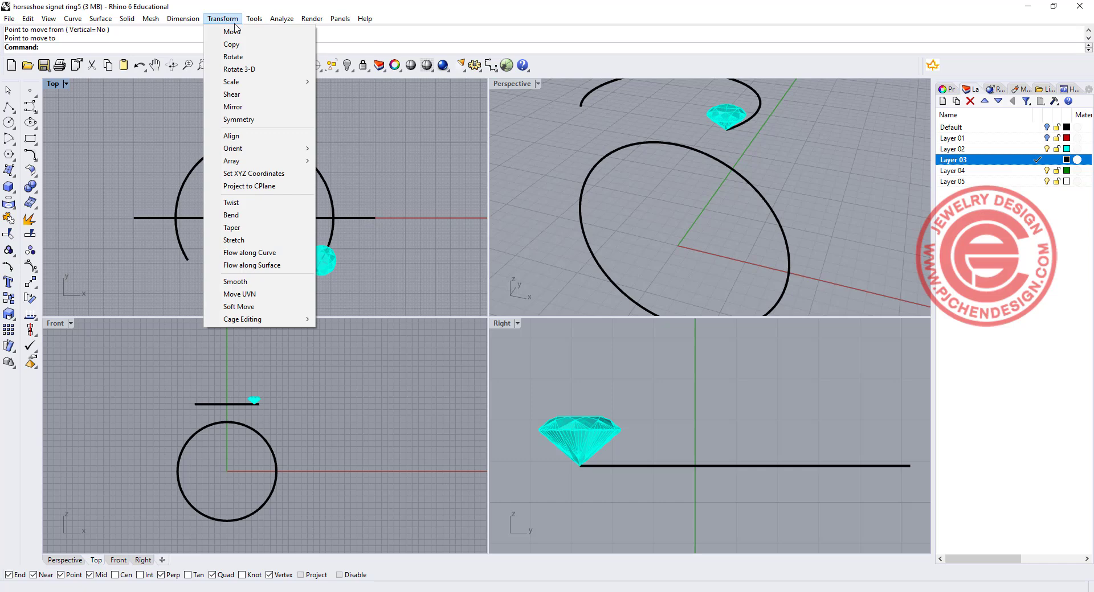
mouse_move(254, 164)
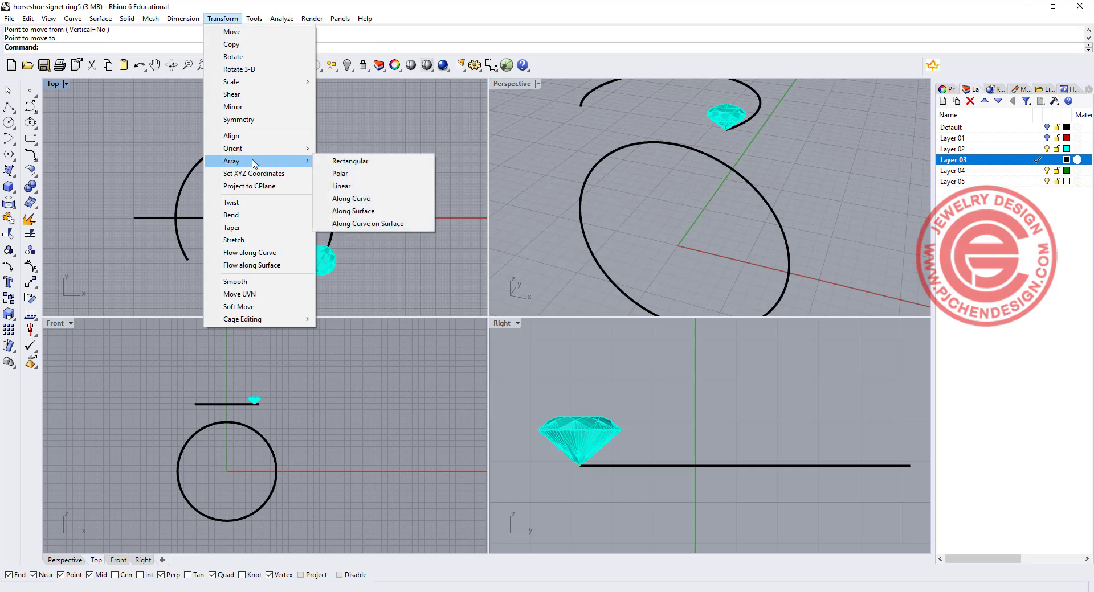
click(373, 201)
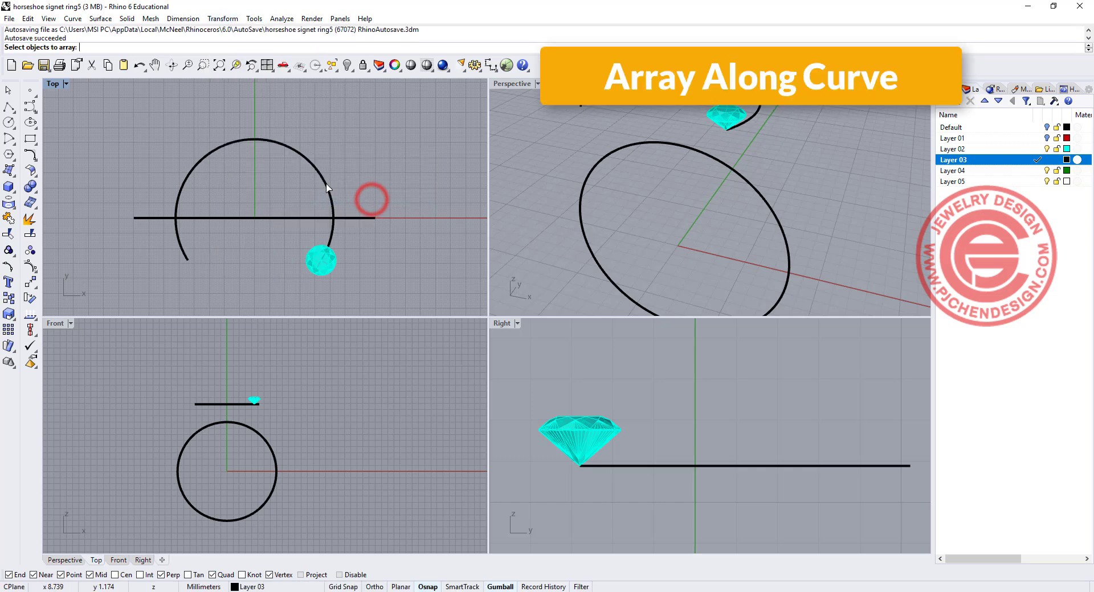
click(322, 260)
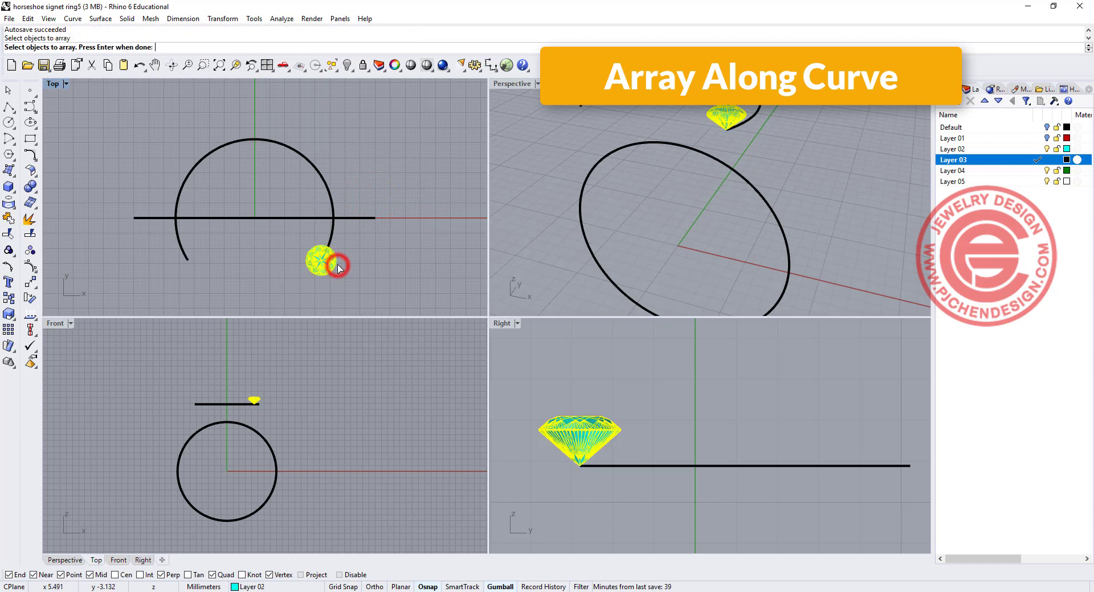
key(Return)
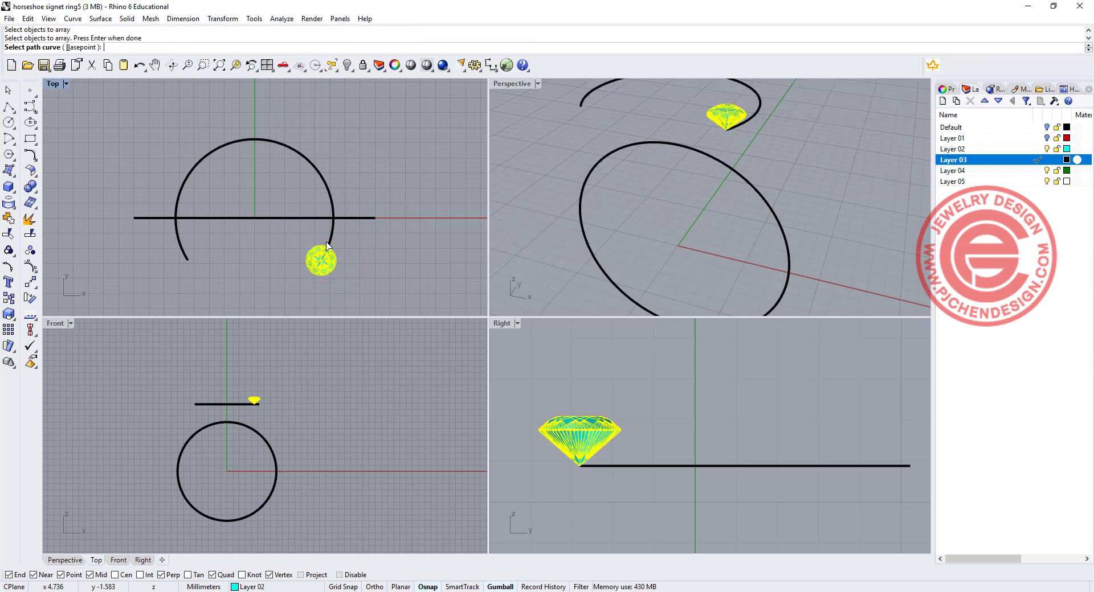
click(329, 244)
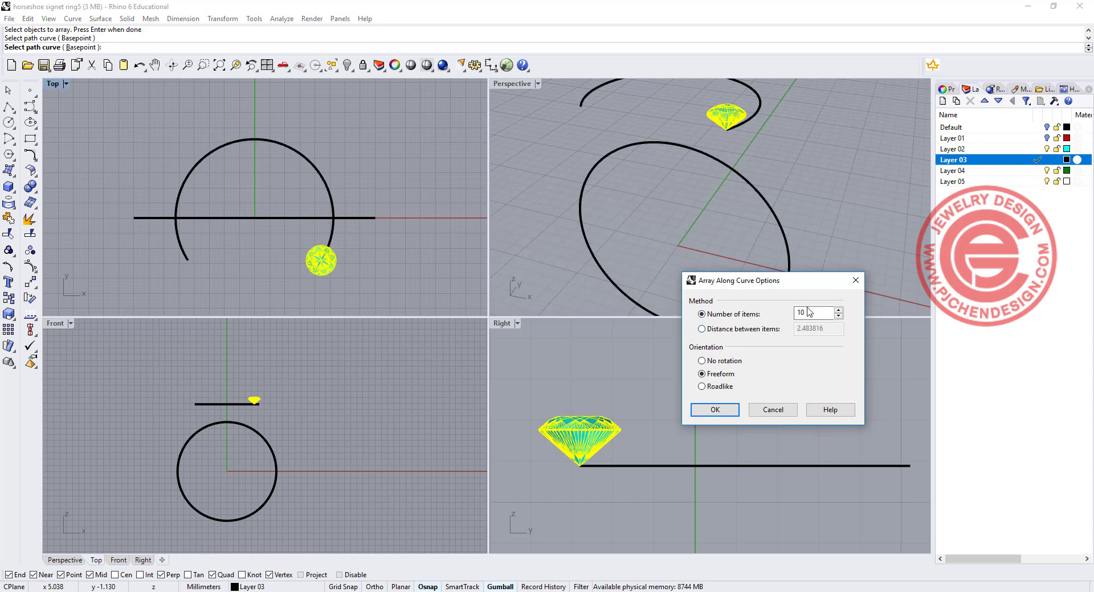
click(715, 410)
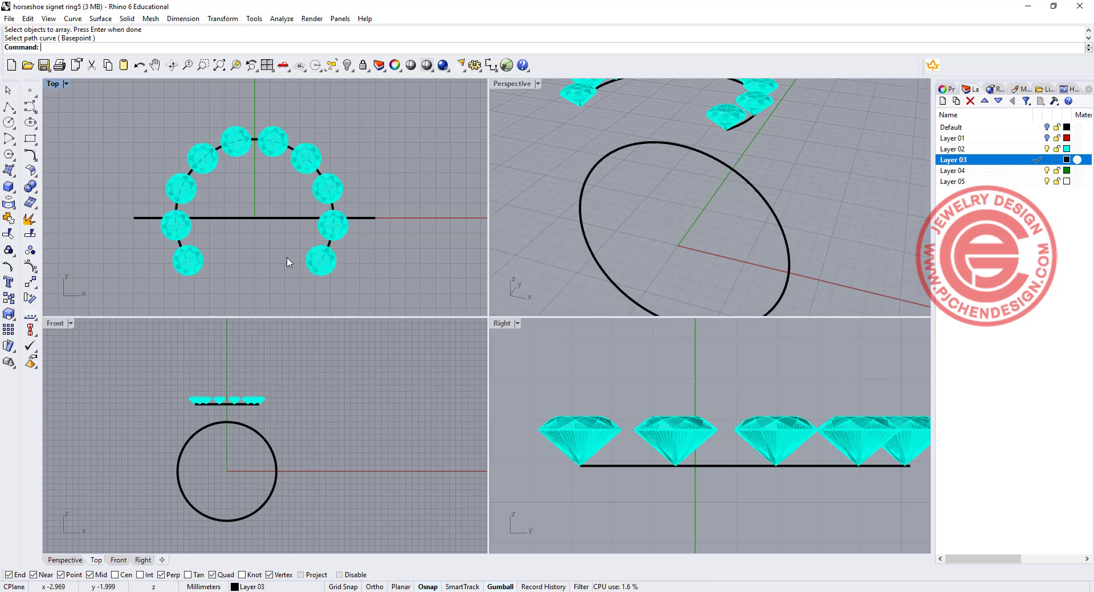
Measure the gap between the two lowest stones on the arc's right side with an aligned dimension, and delete that dimension
scroll(338, 242, up, 5)
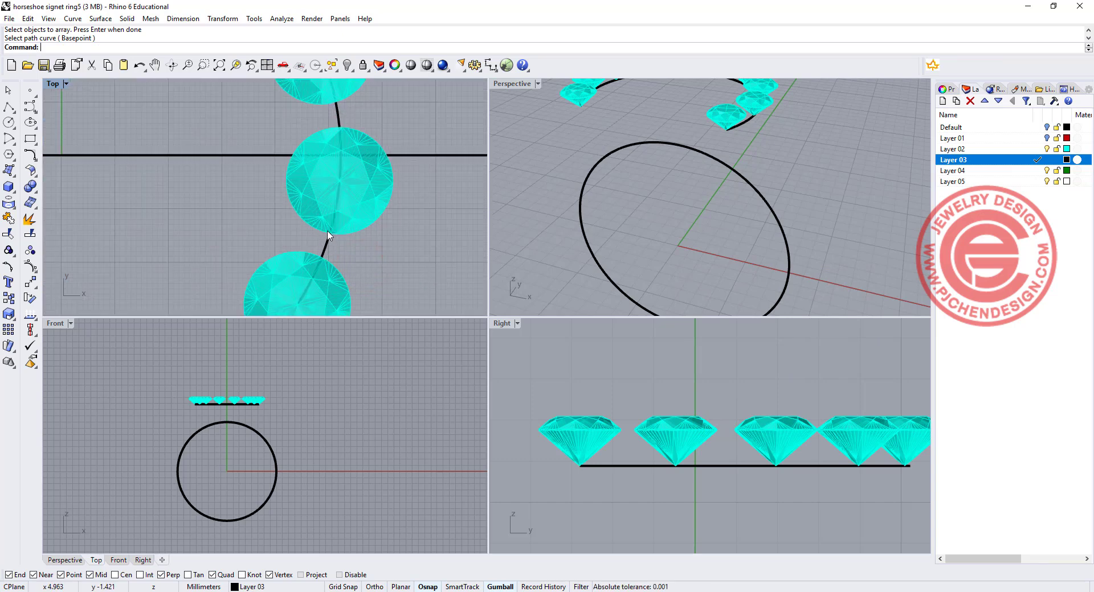
scroll(330, 239, down, 3)
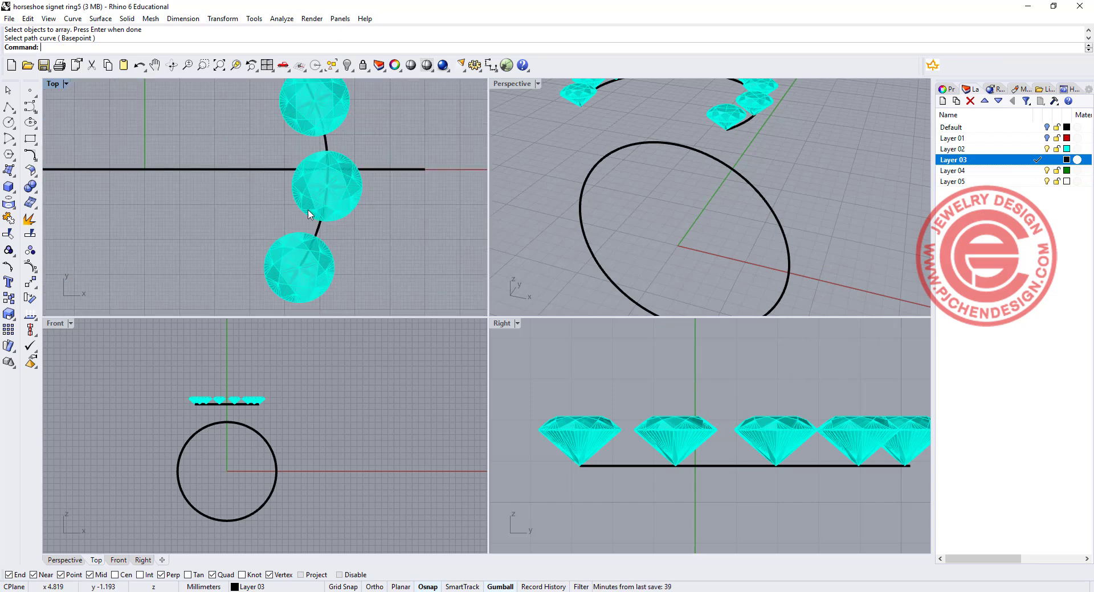
right_drag(279, 216, 222, 181)
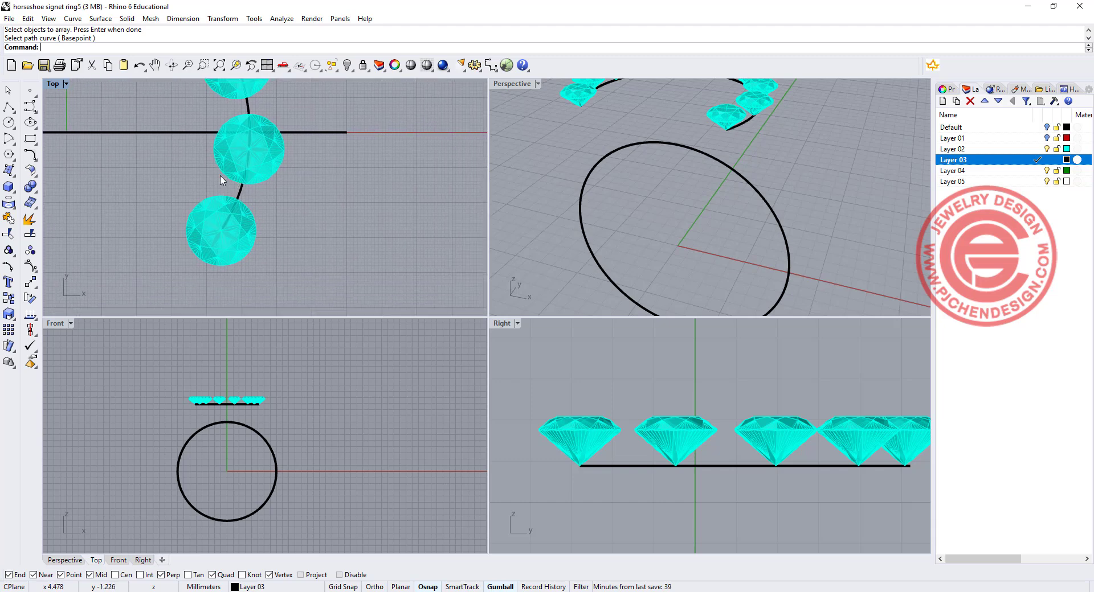
scroll(220, 180, up, 2)
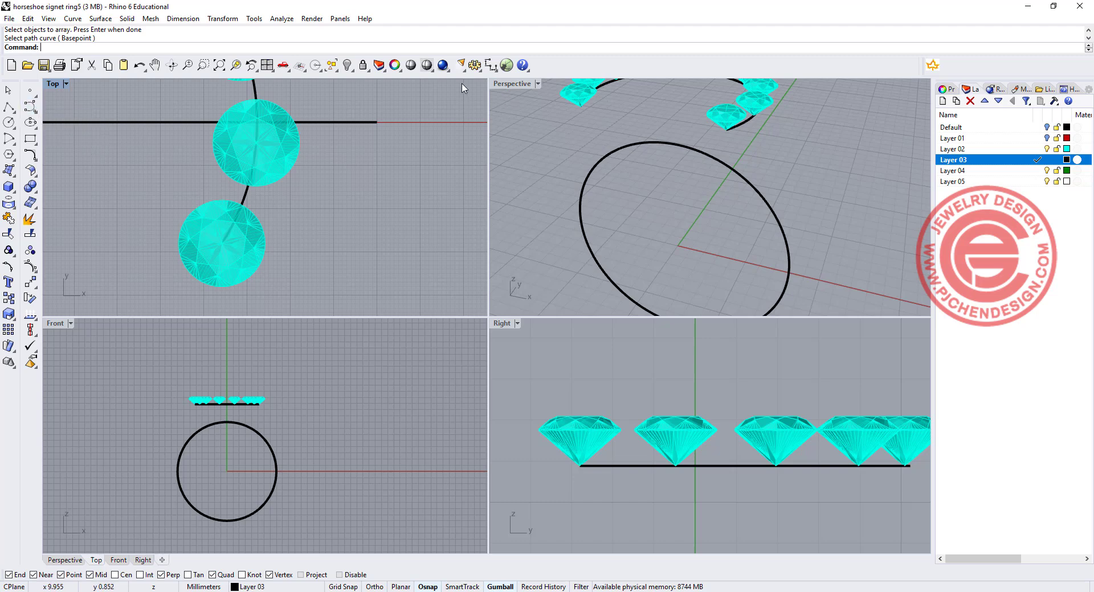
click(492, 62)
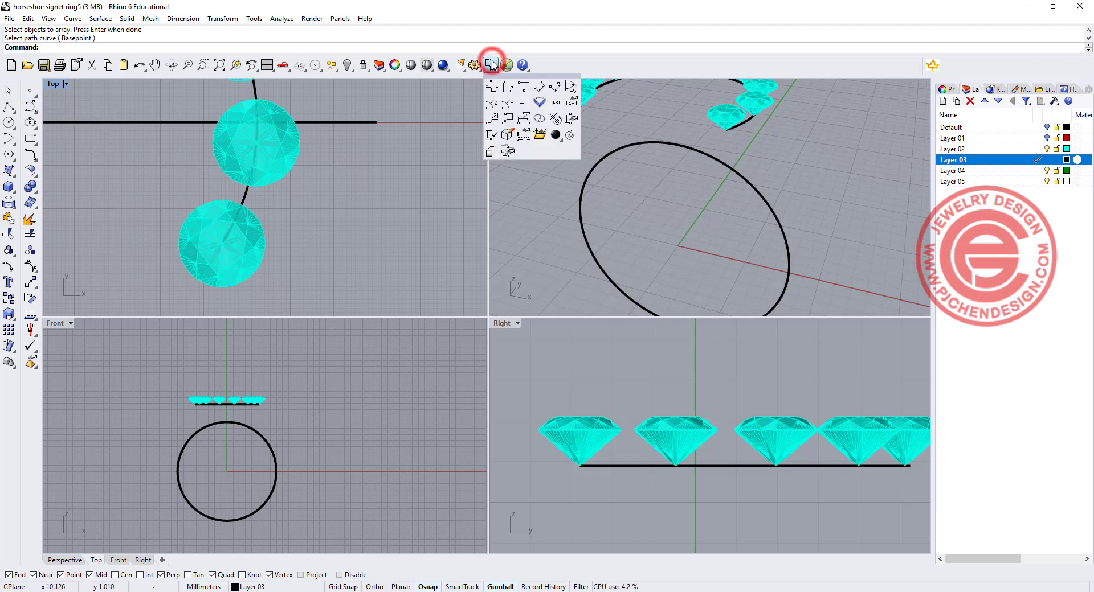
click(536, 90)
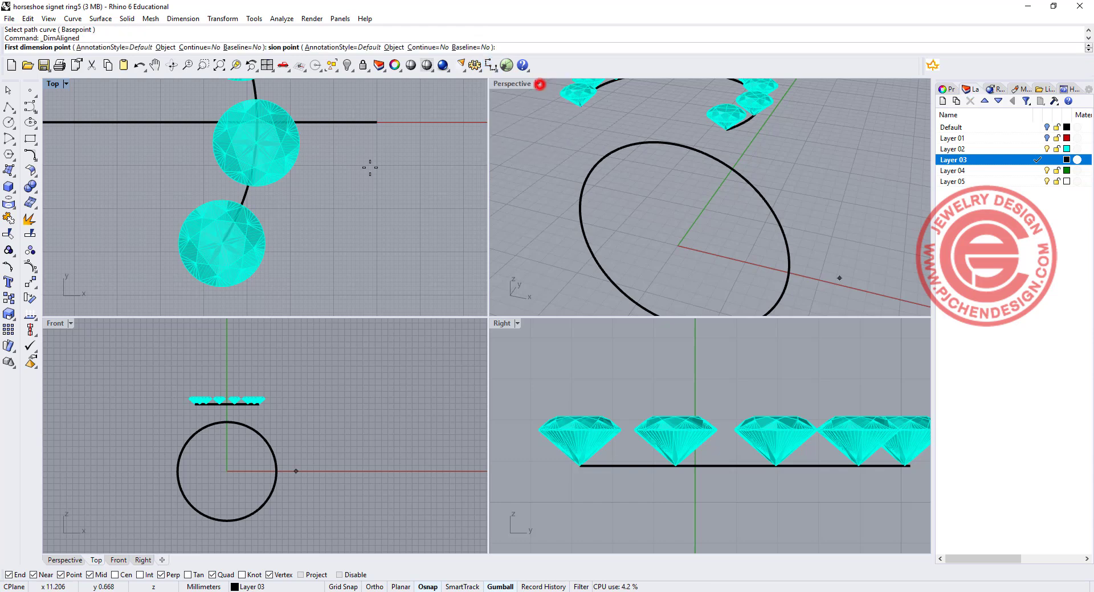
scroll(248, 185, up, 4)
click(248, 177)
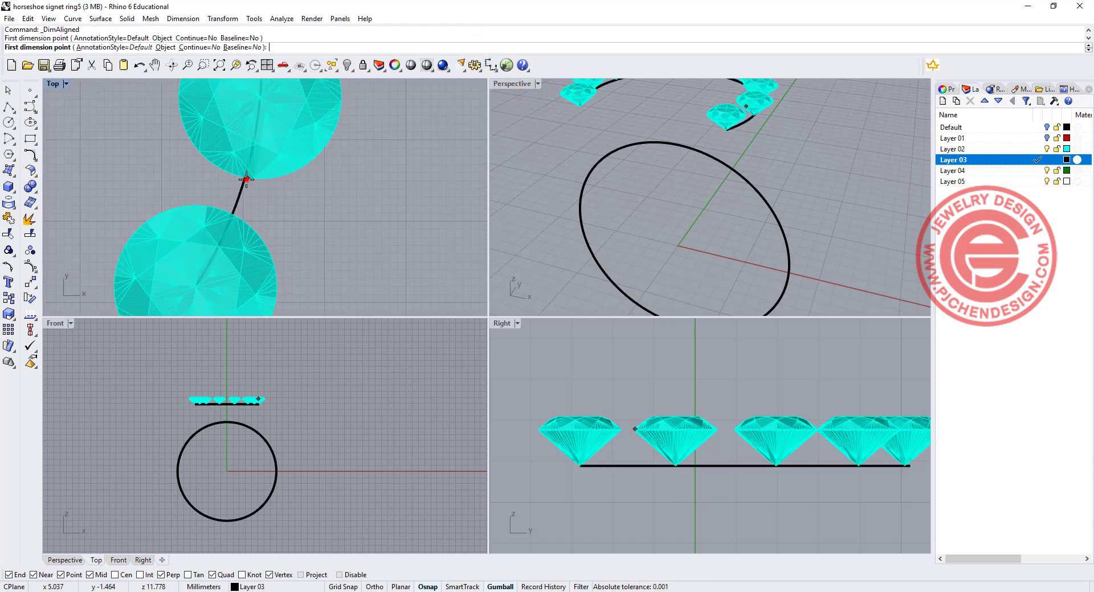
click(235, 215)
scroll(395, 248, down, 5)
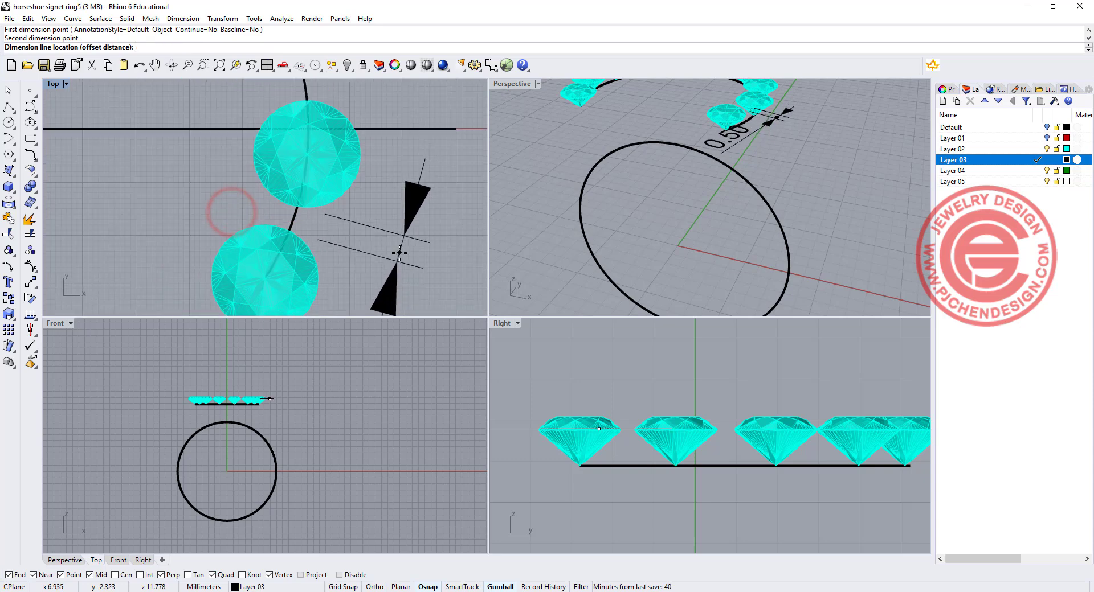
click(417, 258)
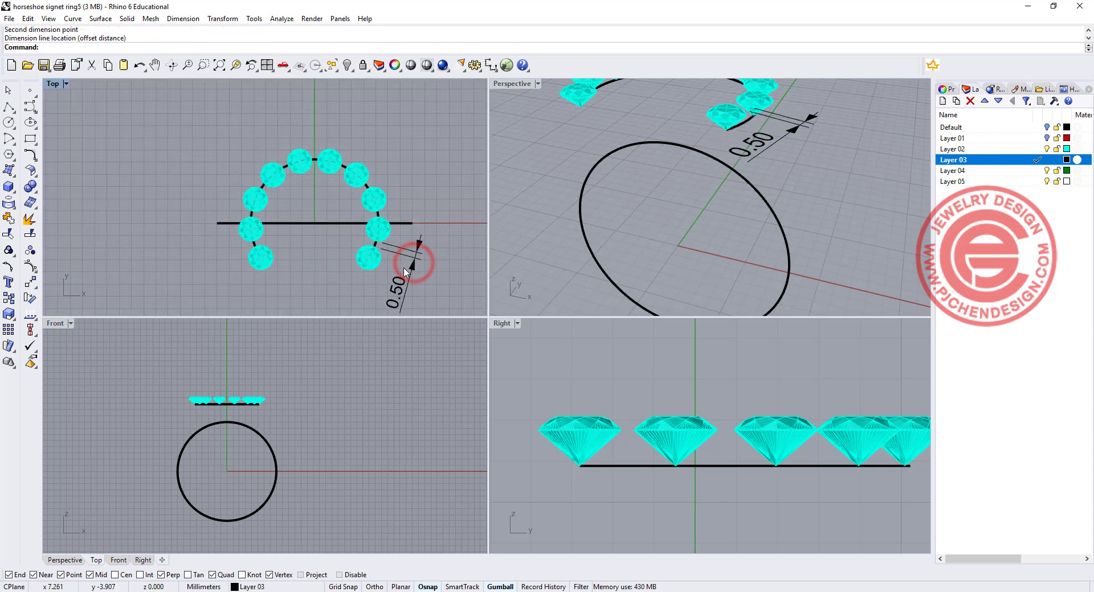
scroll(415, 263, up, 2)
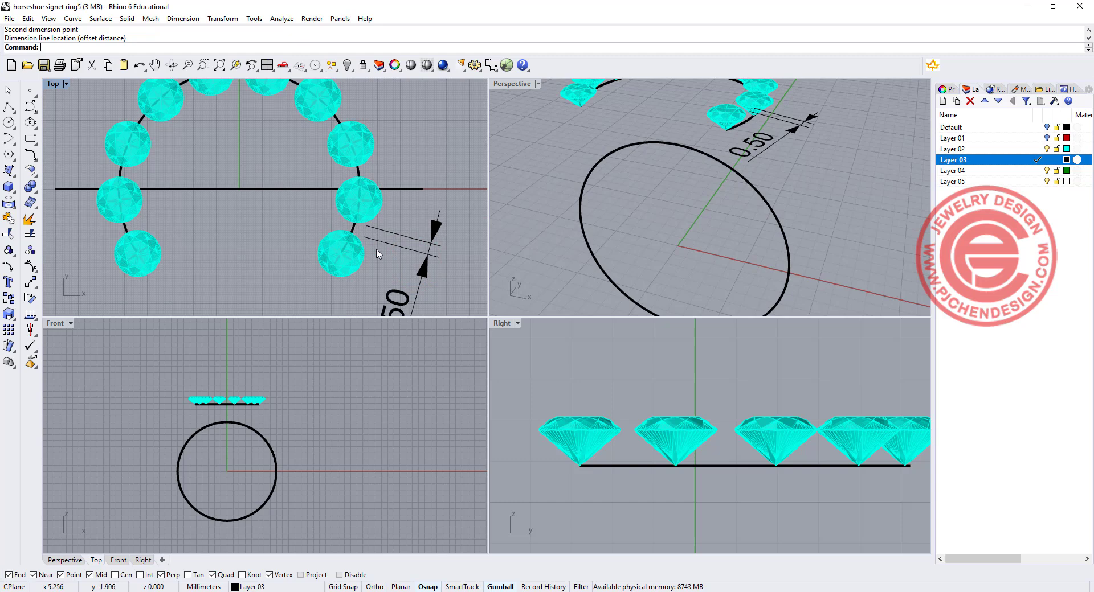
click(425, 259)
key(Delete)
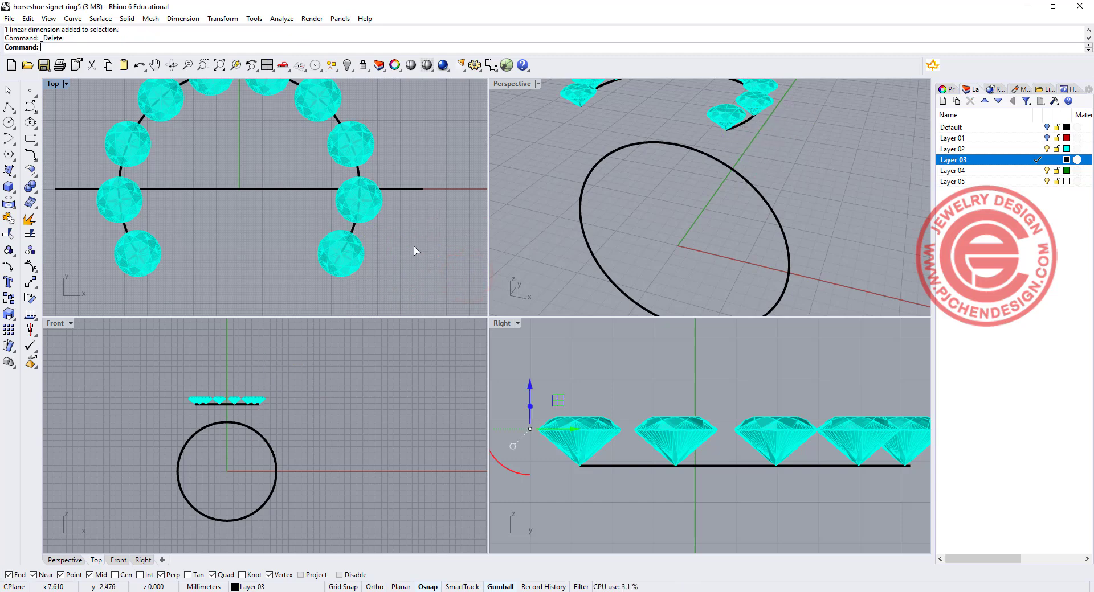
Draw a circle of about 6.7 mm radius centred on the origin around the gemstones in the maximized top view
scroll(345, 208, down, 3)
scroll(336, 200, up, 2)
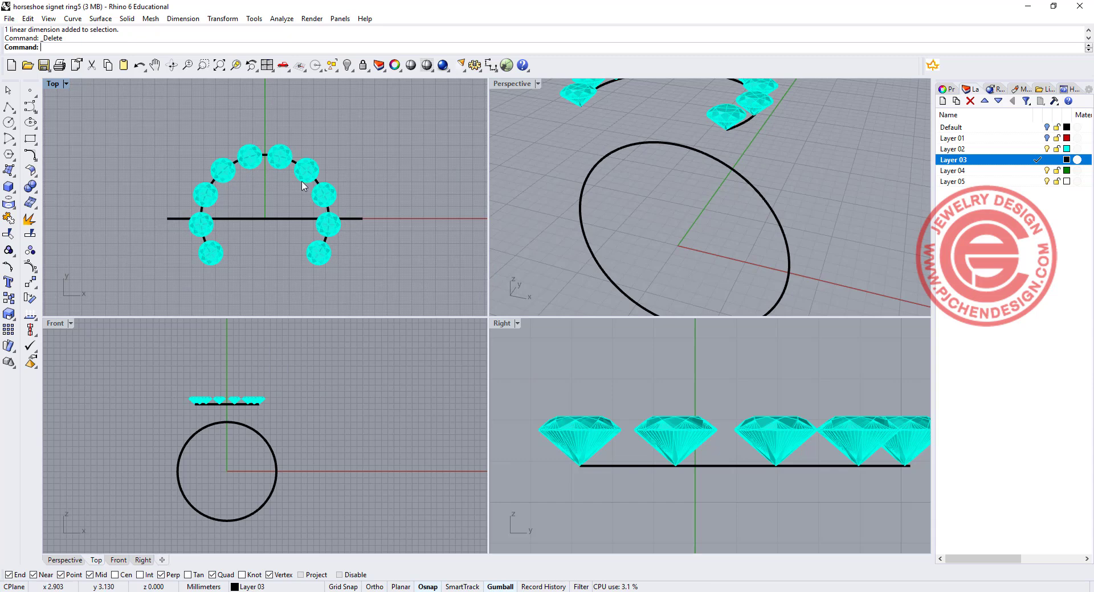
scroll(304, 186, up, 2)
click(325, 183)
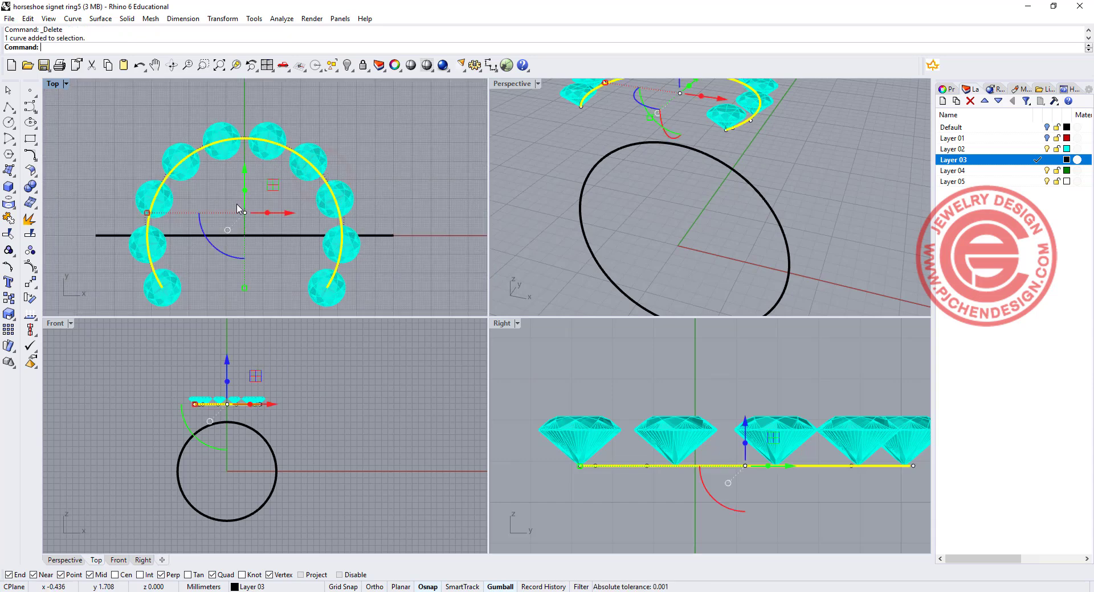
scroll(316, 208, down, 2)
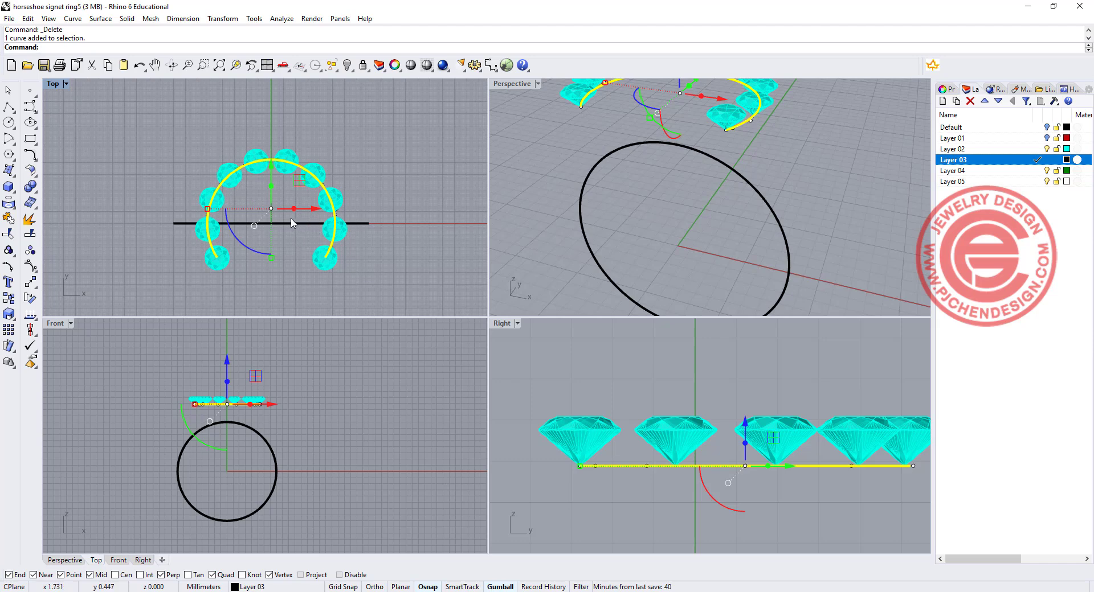
double_click(53, 84)
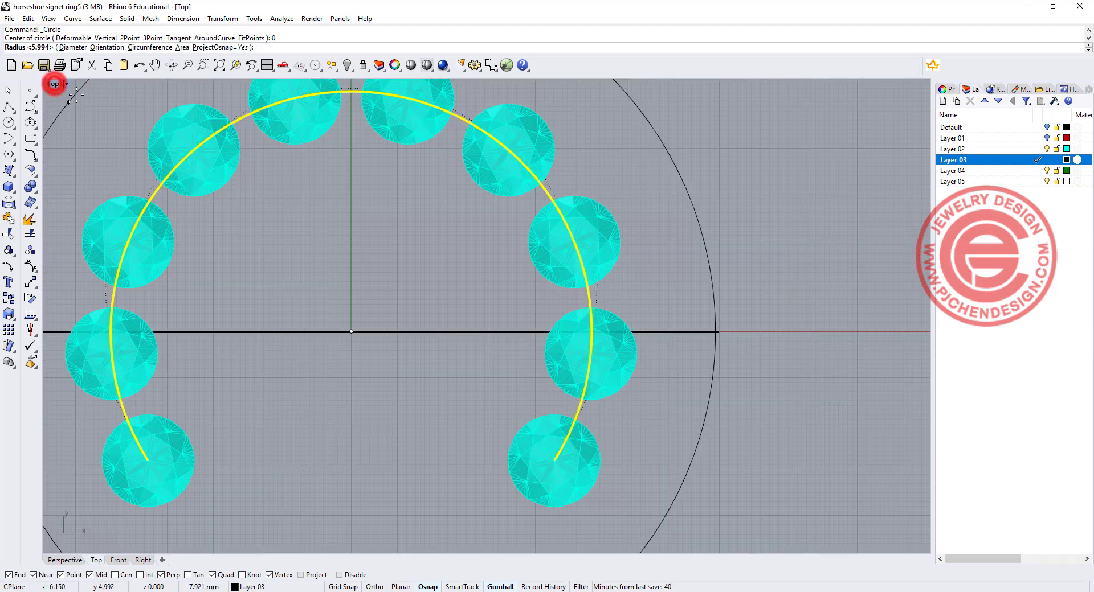
scroll(530, 236, down, 8)
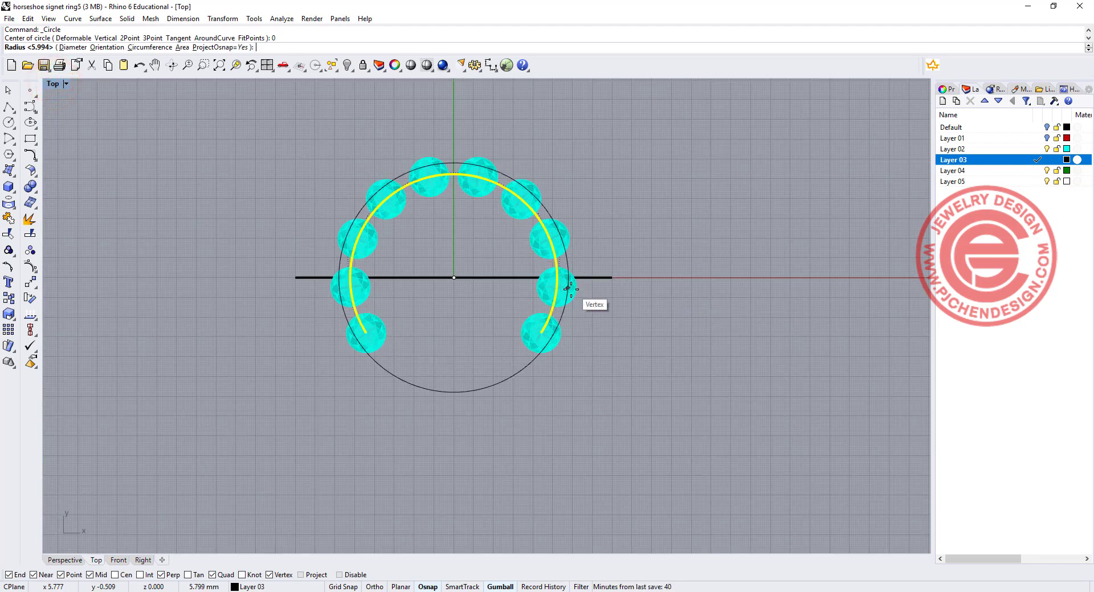
scroll(585, 296, up, 5)
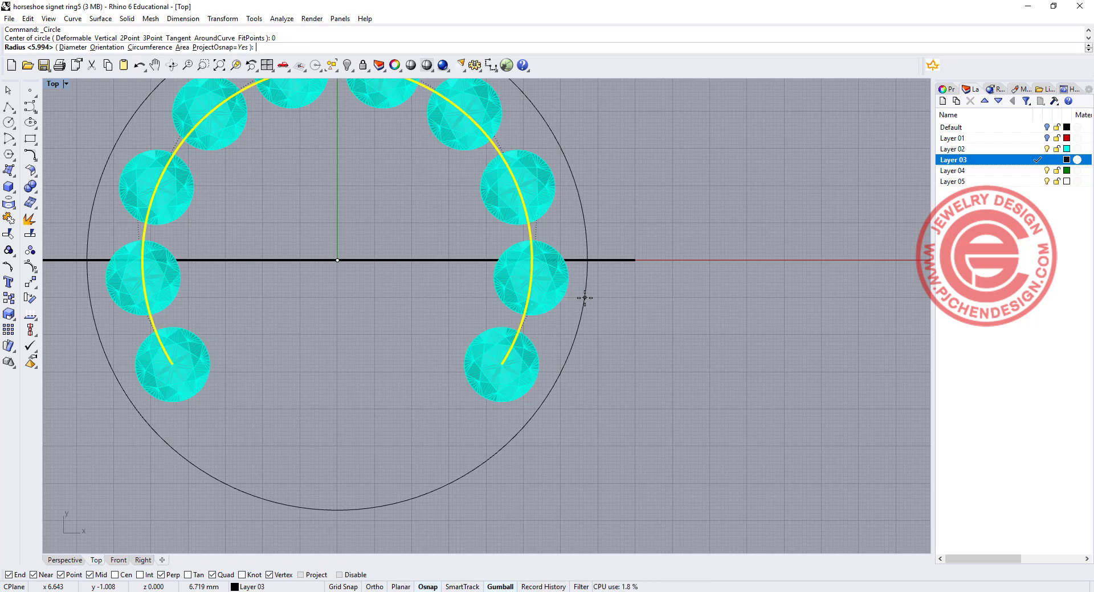
click(585, 298)
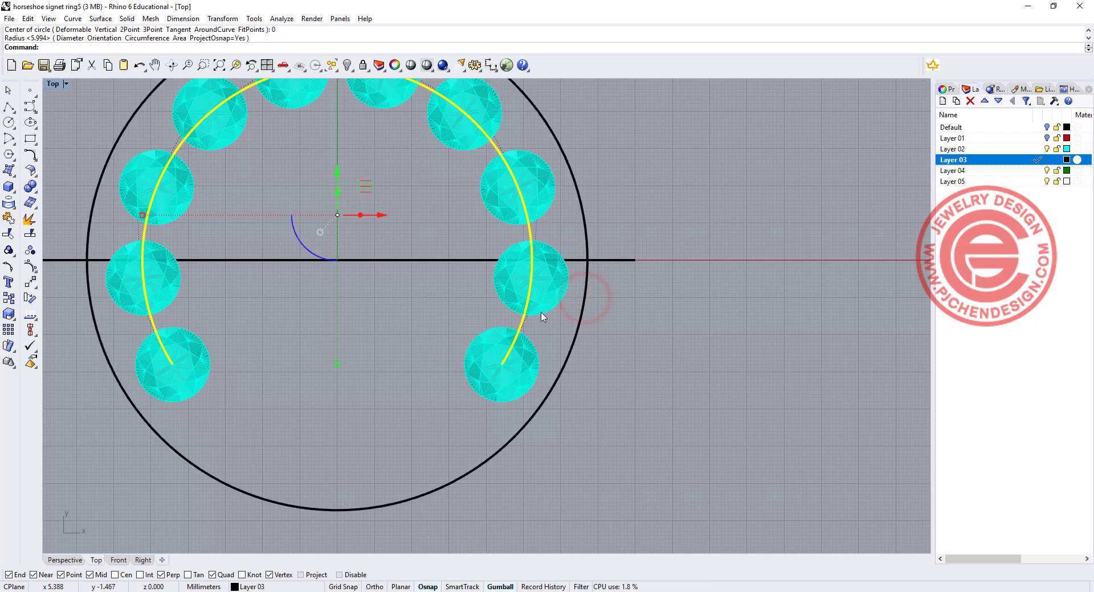
Make a uniformly scaled-down copy of the outer circle that fits just inside the row of gemstones
click(586, 302)
drag(89, 260, 201, 280)
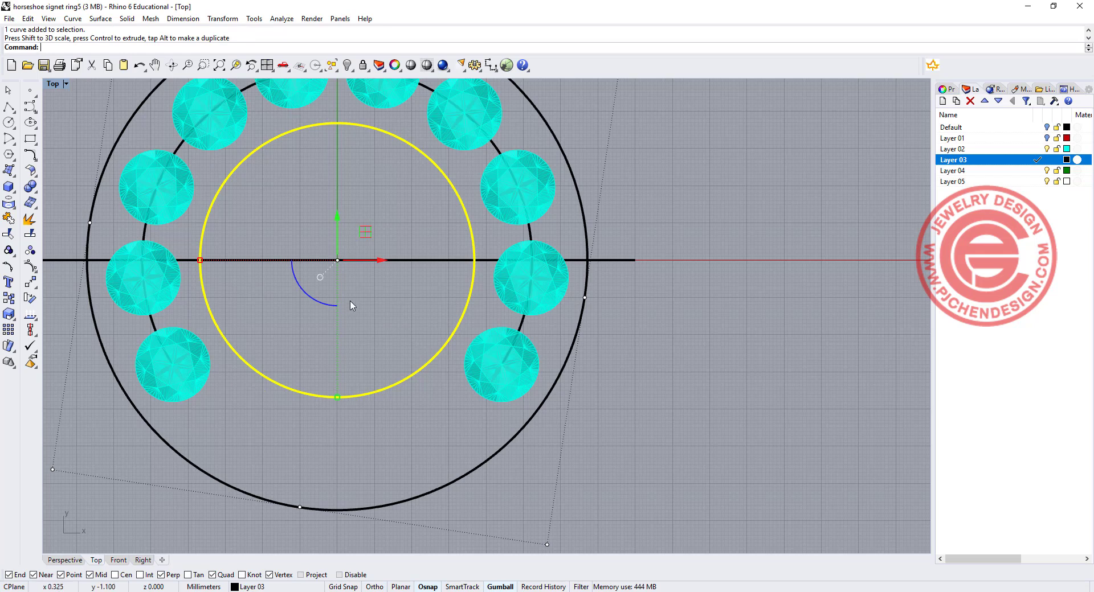
key(Escape)
key(Escape)
scroll(438, 319, down, 6)
right_drag(524, 353, 502, 319)
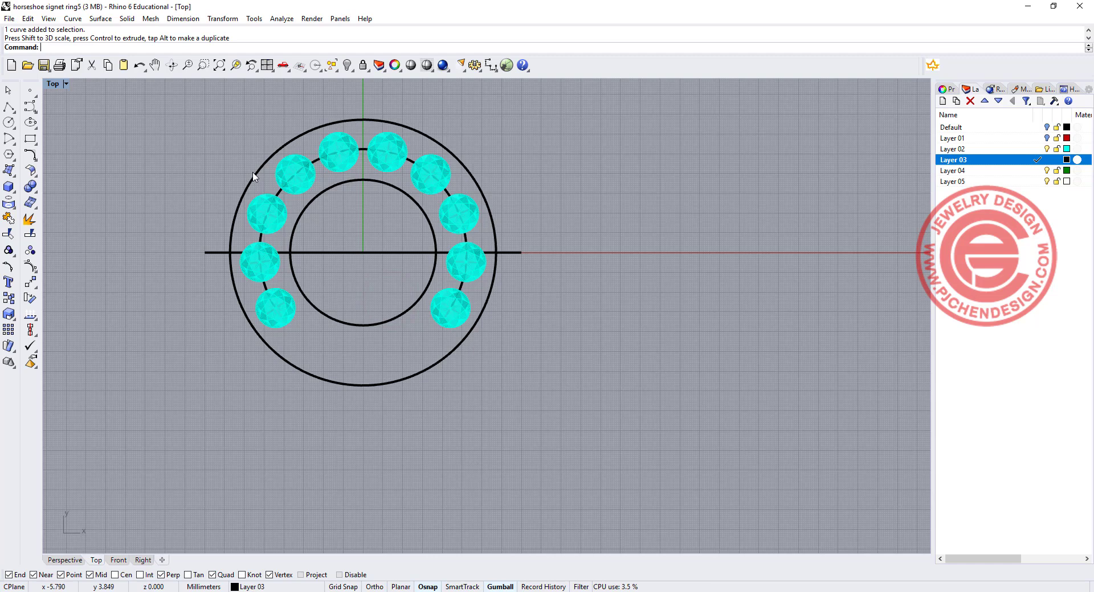
scroll(471, 315, up, 3)
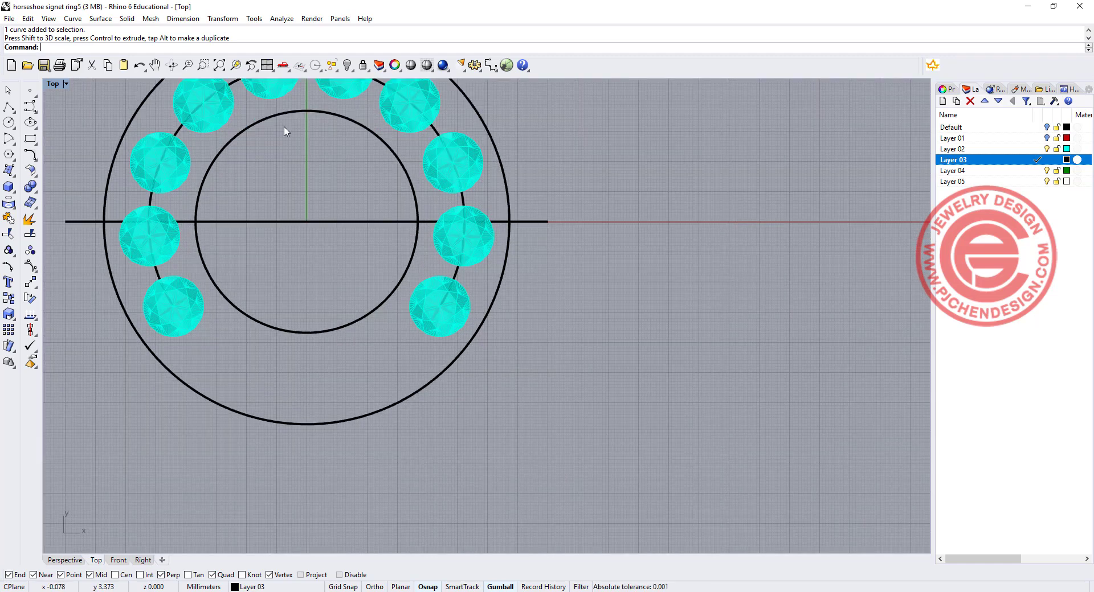
scroll(376, 212, down, 4)
right_drag(376, 195, 384, 219)
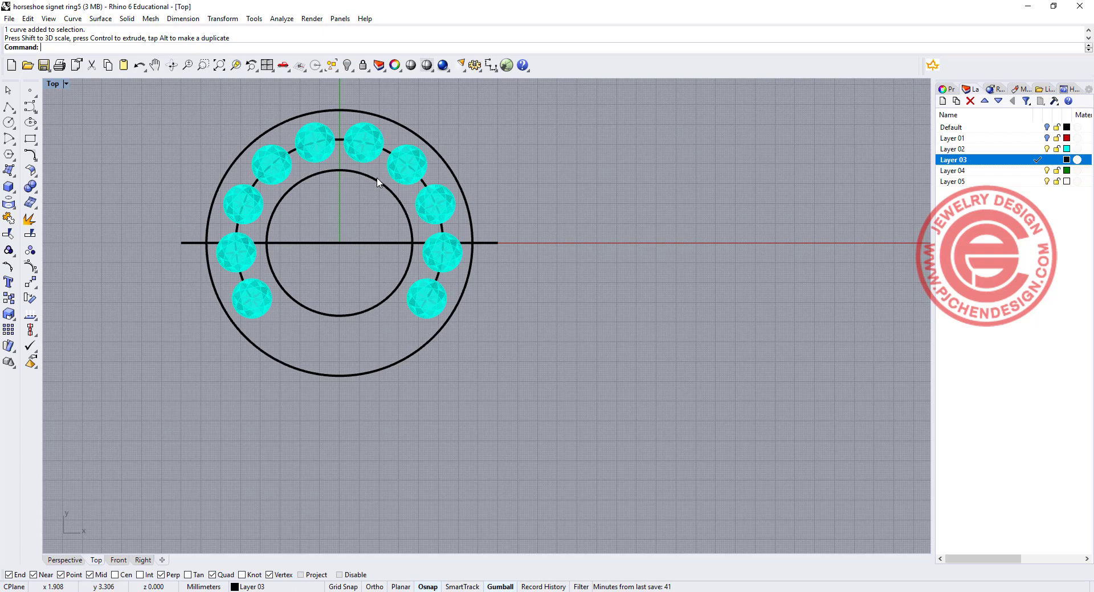
Draw a horizontal ellipse centred on the origin in the top view, with half-axes of about 10.3 mm and 3.1 mm
right_drag(198, 190, 219, 216)
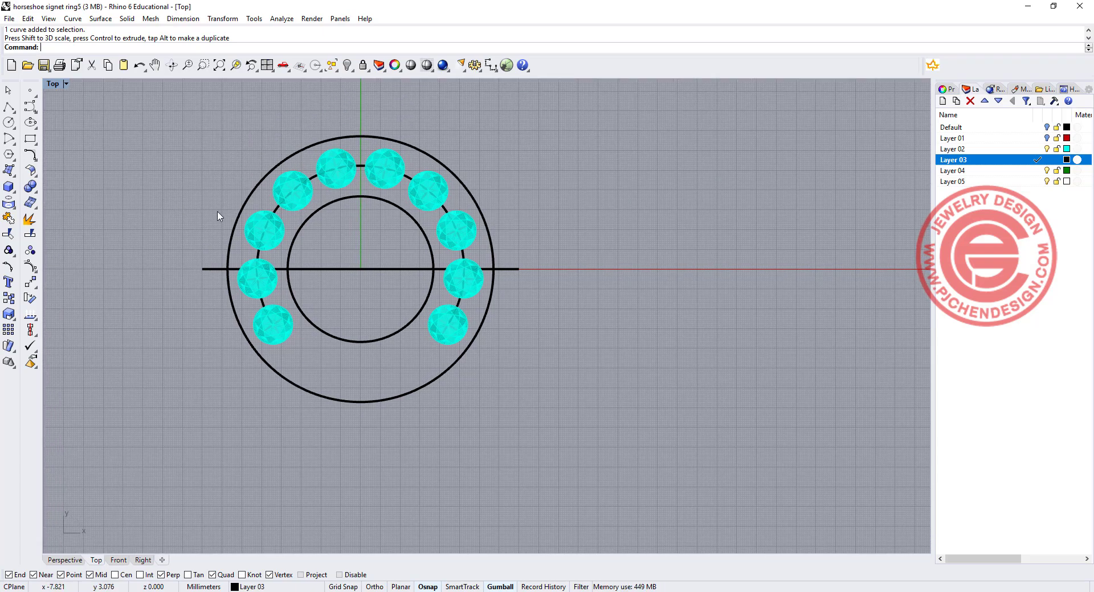
click(30, 123)
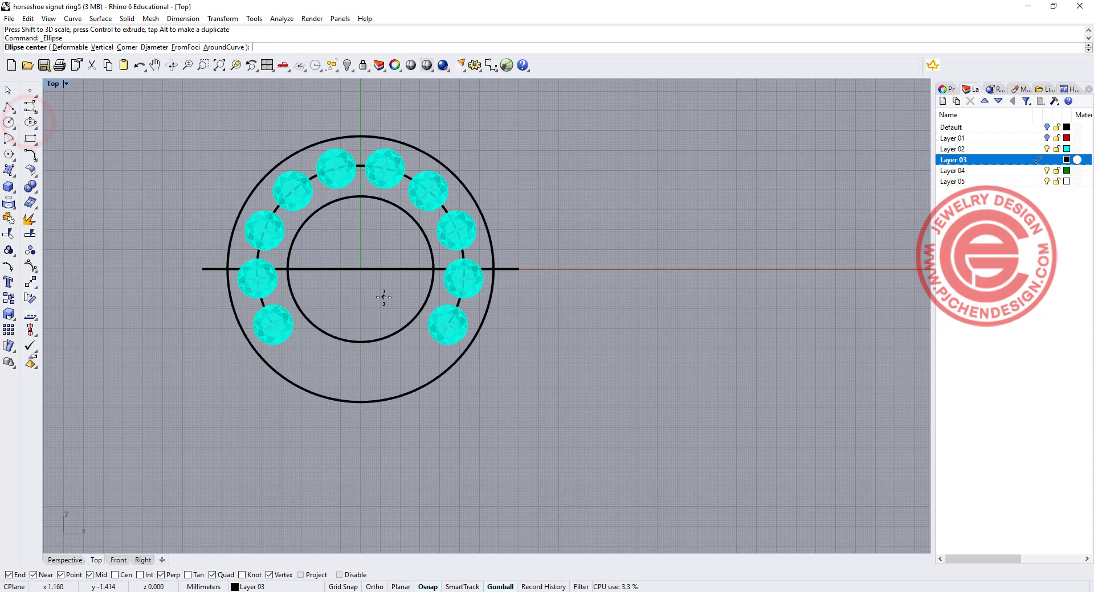
text(0)
key(Return)
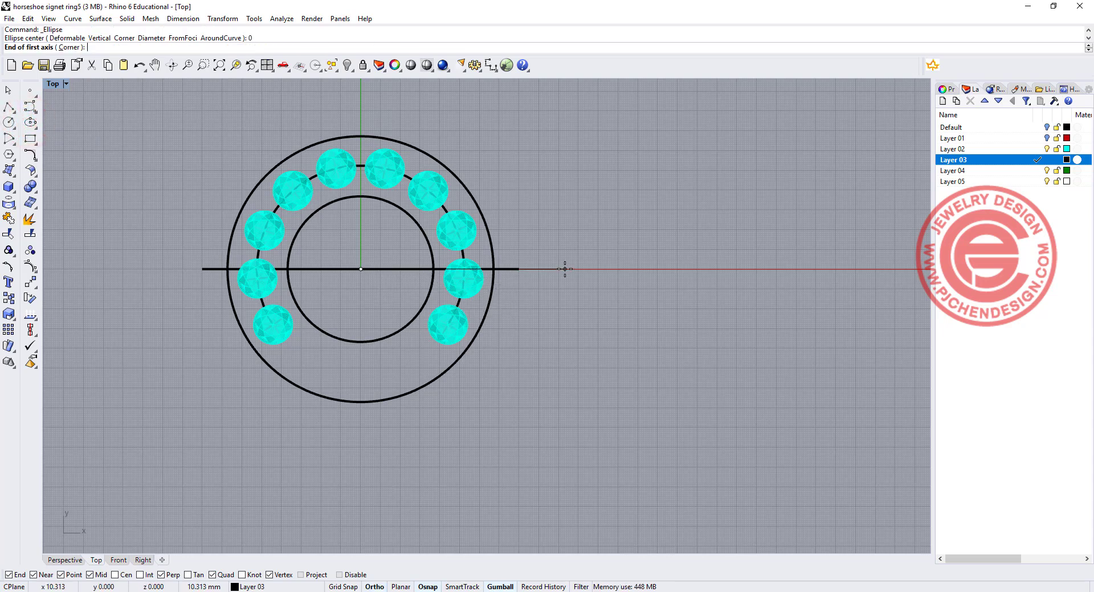
click(564, 269)
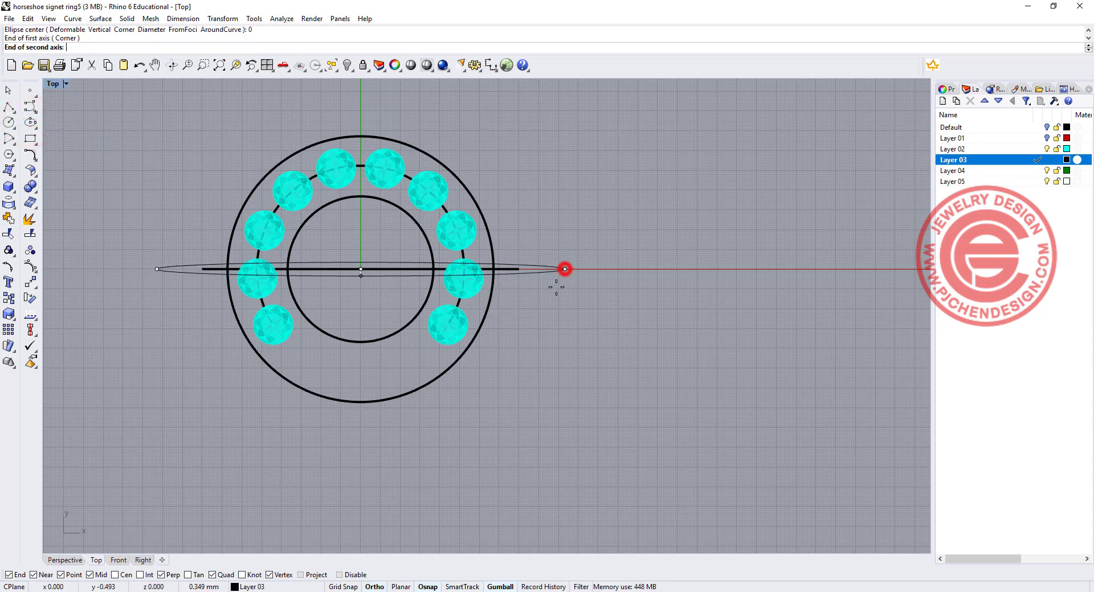
click(559, 331)
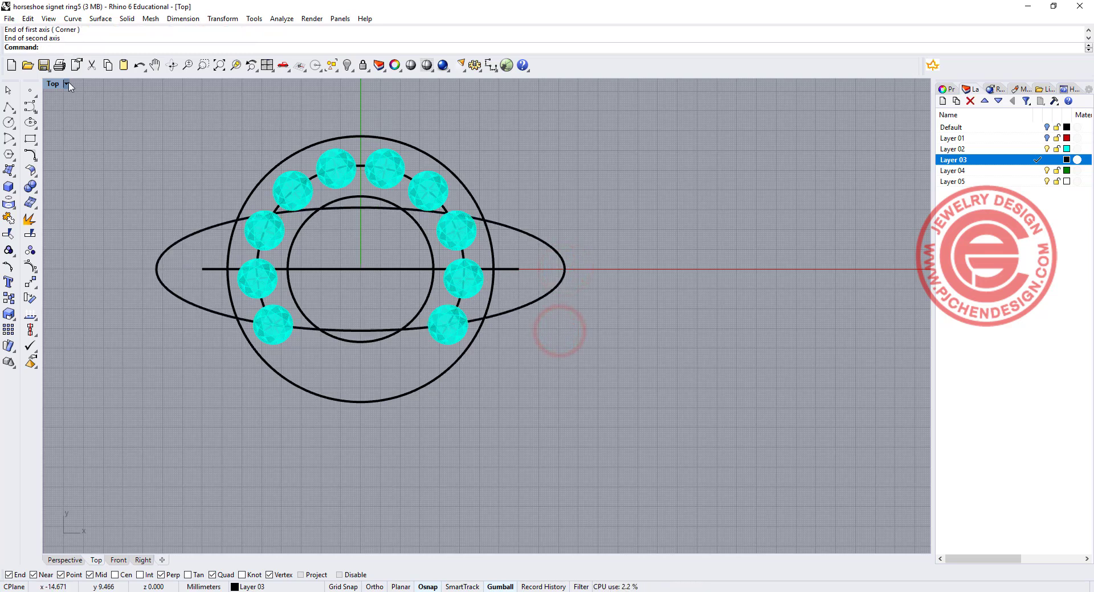
Raise the two face outline circles vertically to just above the tops of the gemstones
double_click(49, 85)
right_drag(732, 260, 771, 258)
scroll(761, 204, down, 4)
click(800, 245)
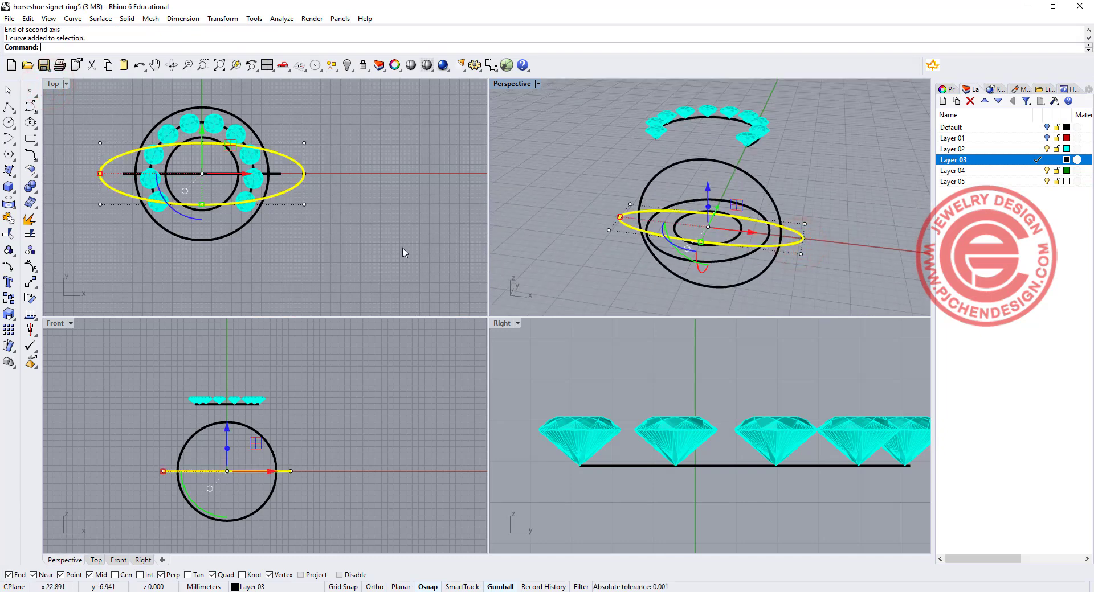
click(340, 434)
scroll(709, 247, up, 3)
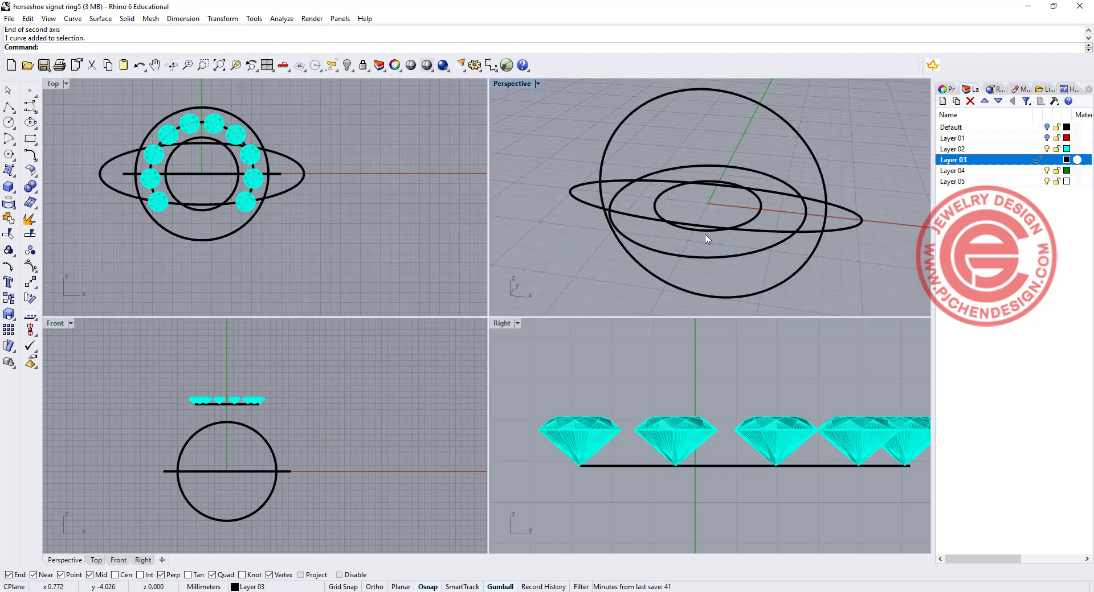
click(706, 234)
shift+click(719, 260)
right_drag(223, 434, 292, 441)
drag(298, 435, 329, 368)
scroll(331, 405, up, 5)
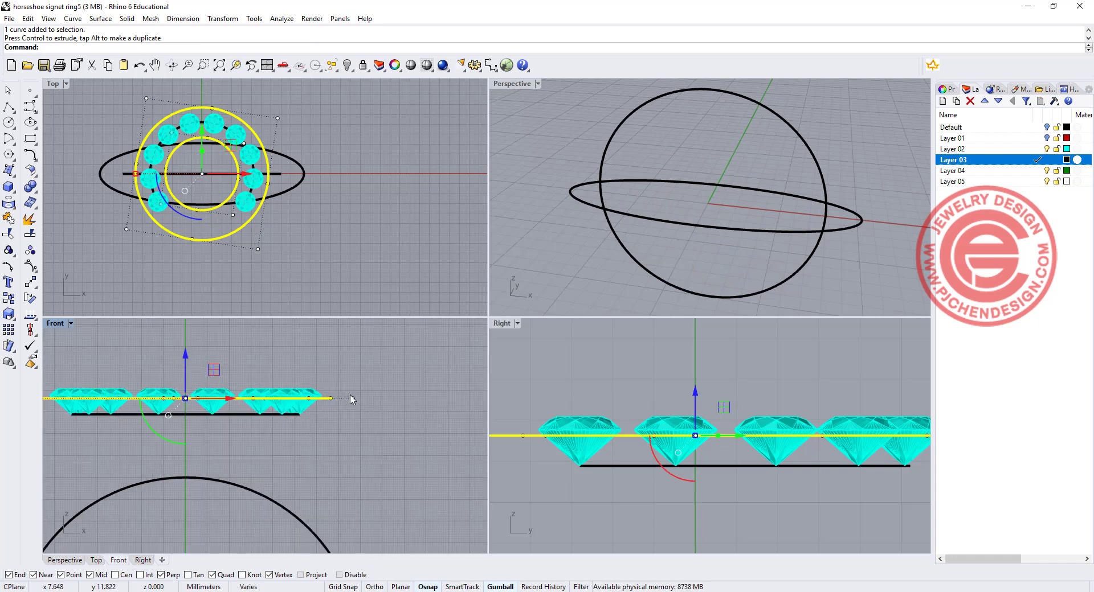
right_drag(324, 425, 375, 435)
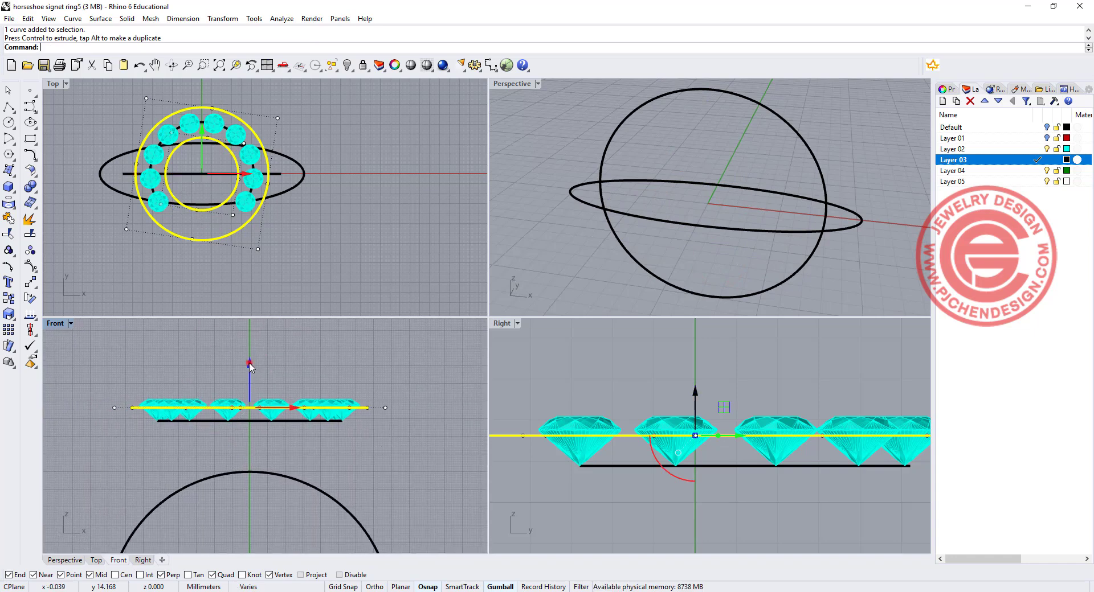
drag(248, 366, 256, 358)
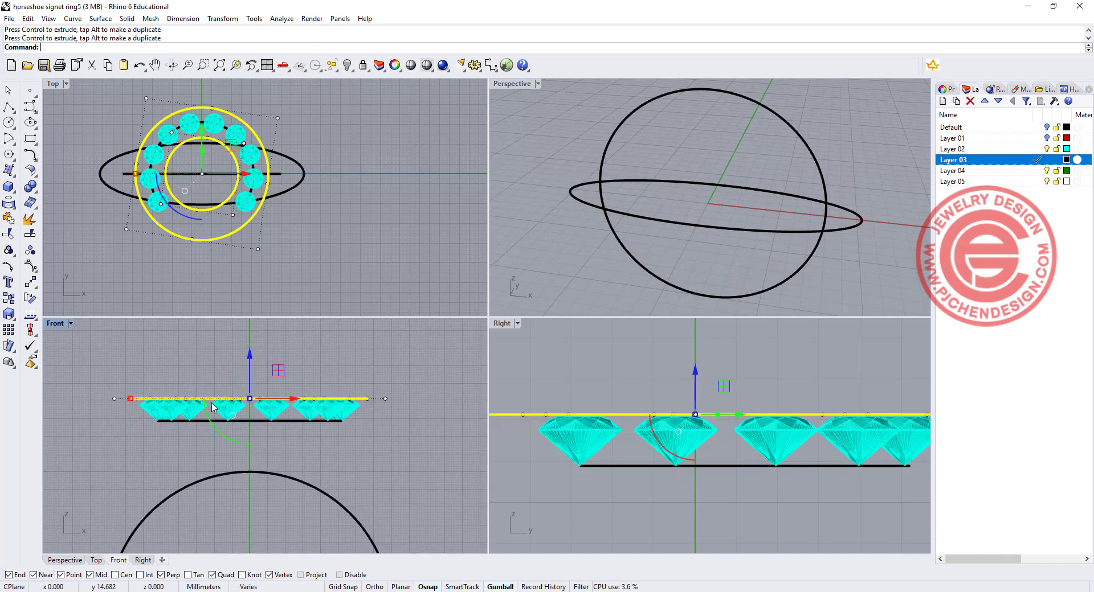
scroll(217, 410, up, 4)
click(548, 160)
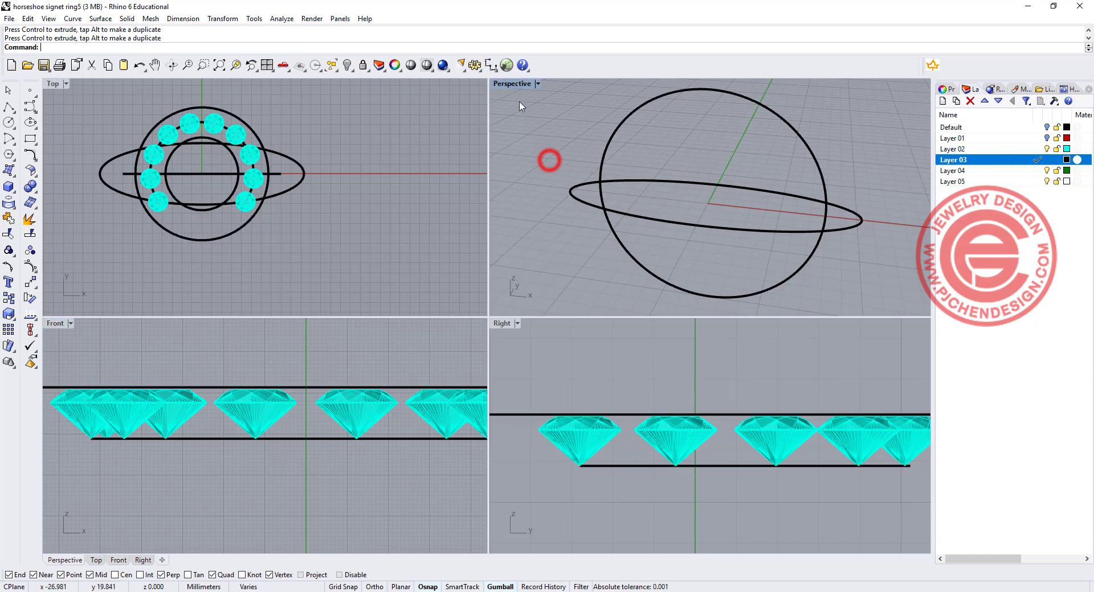
Draw a 180-degree arc below the finger circle in the front view, centred on the origin and running between the ellipse's two ends
double_click(514, 86)
scroll(496, 217, down, 3)
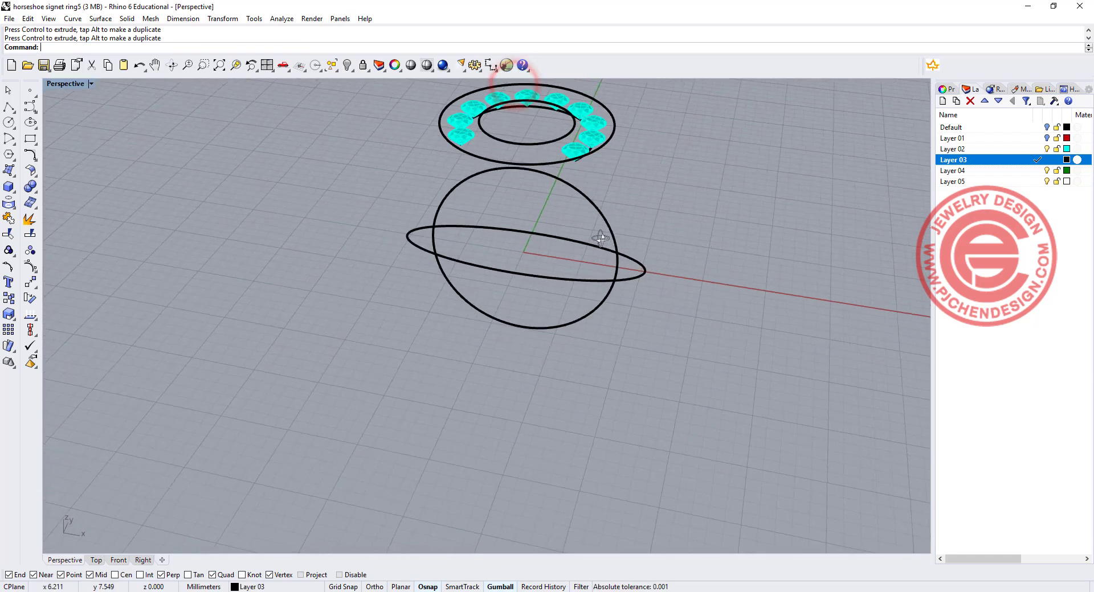
double_click(53, 83)
scroll(287, 464, down, 6)
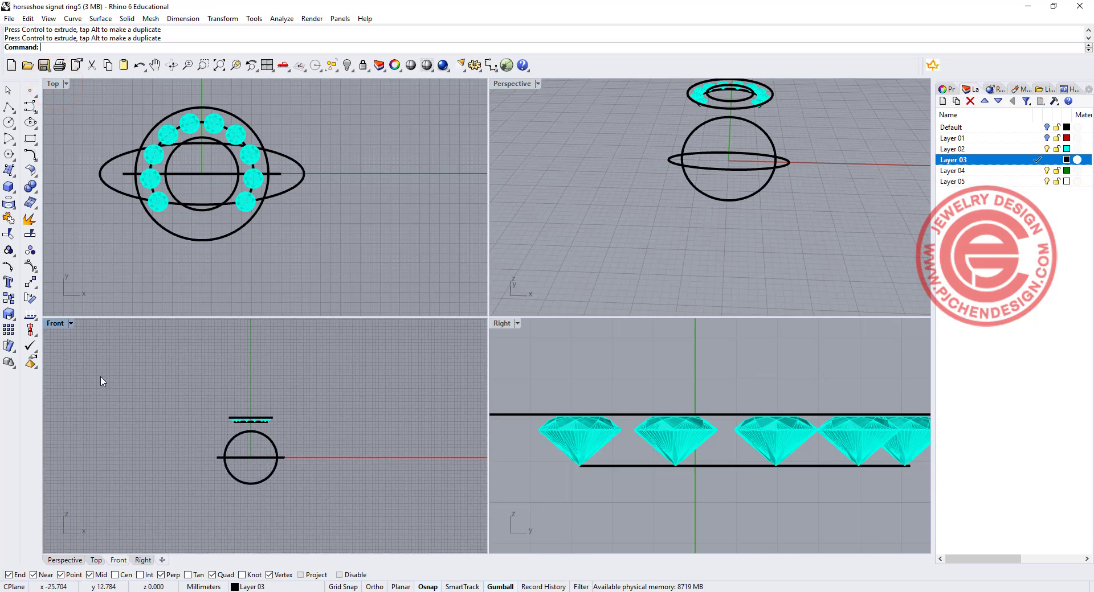
double_click(60, 328)
scroll(405, 339, up, 8)
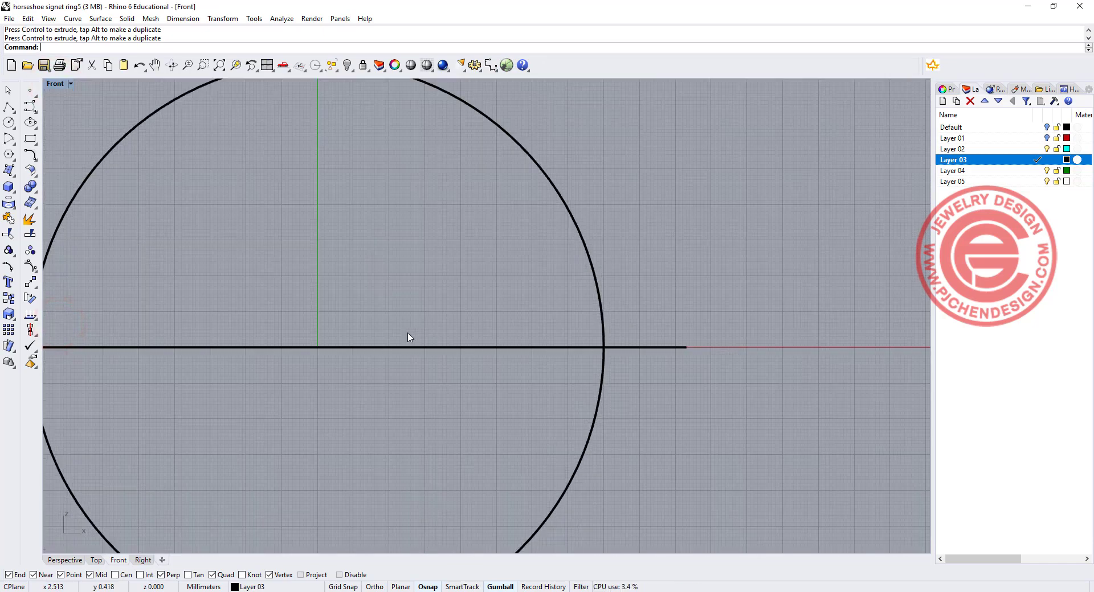
scroll(397, 355, down, 3)
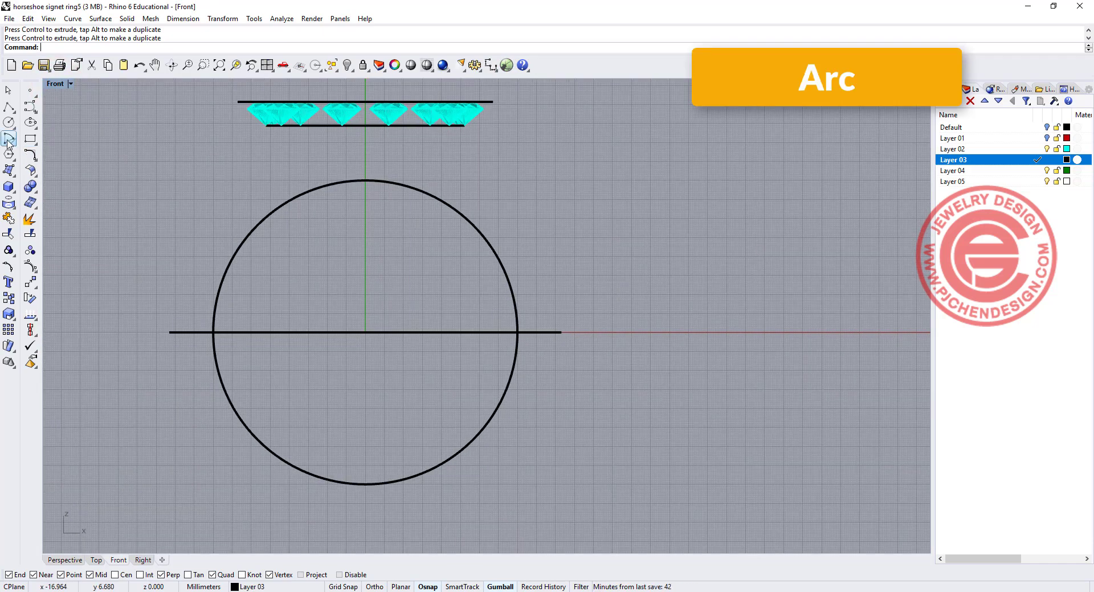
click(8, 140)
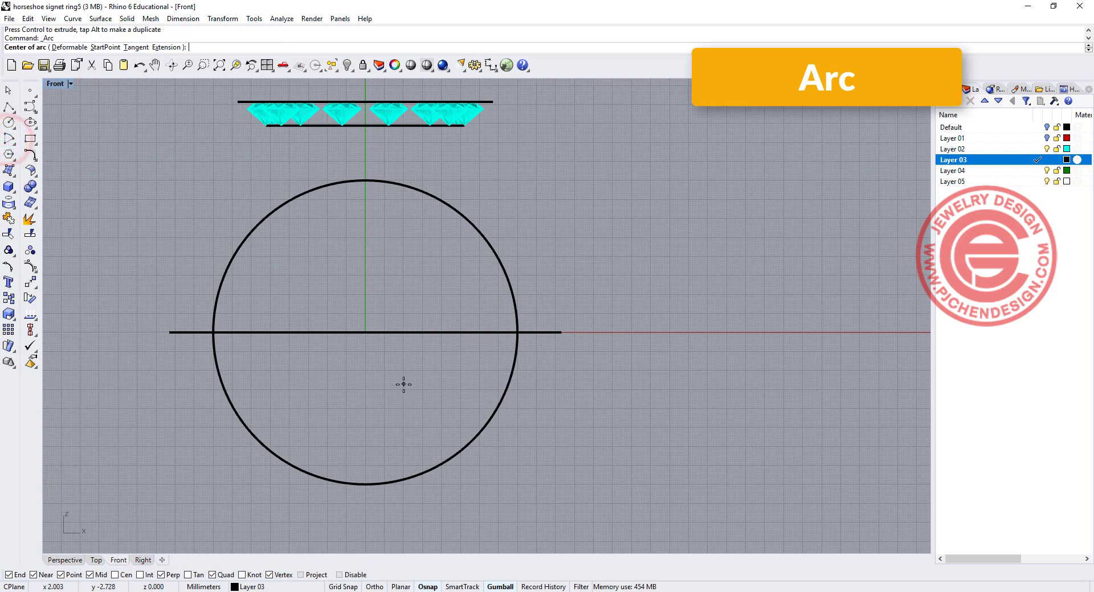
text(0)
key(Return)
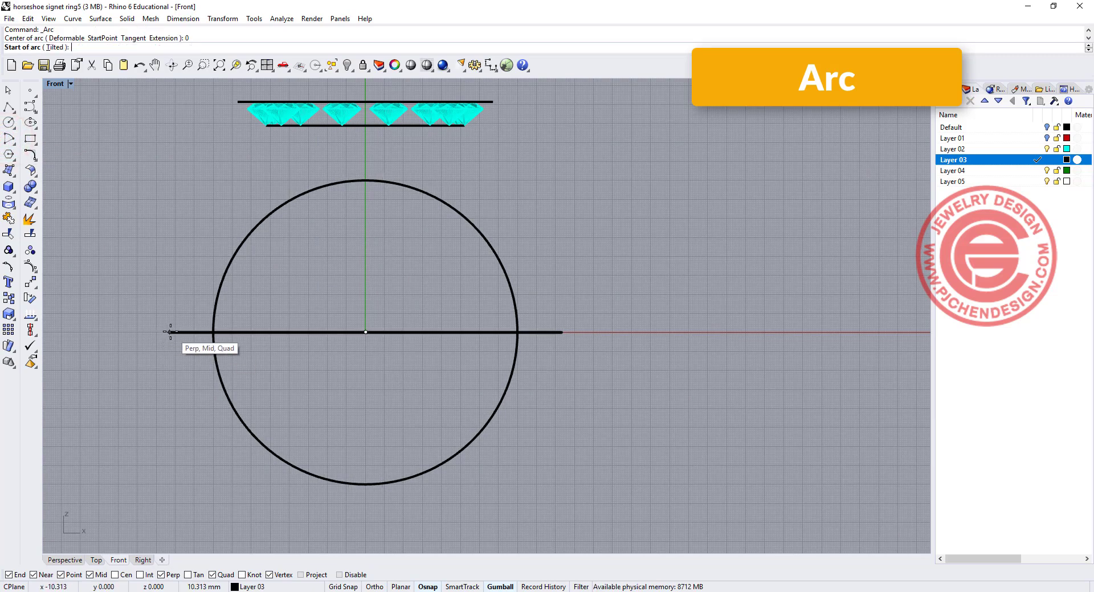
click(169, 332)
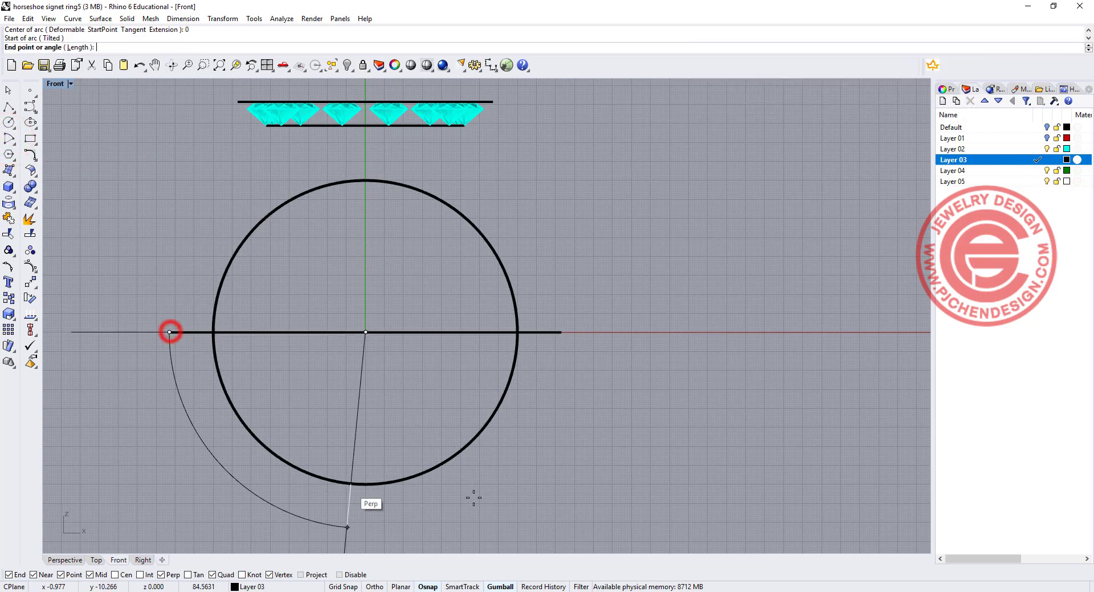
click(562, 332)
scroll(563, 400, down, 2)
Move the lower arc's three bottom control points slightly upward to thin the base of the band
click(549, 412)
scroll(209, 440, down, 4)
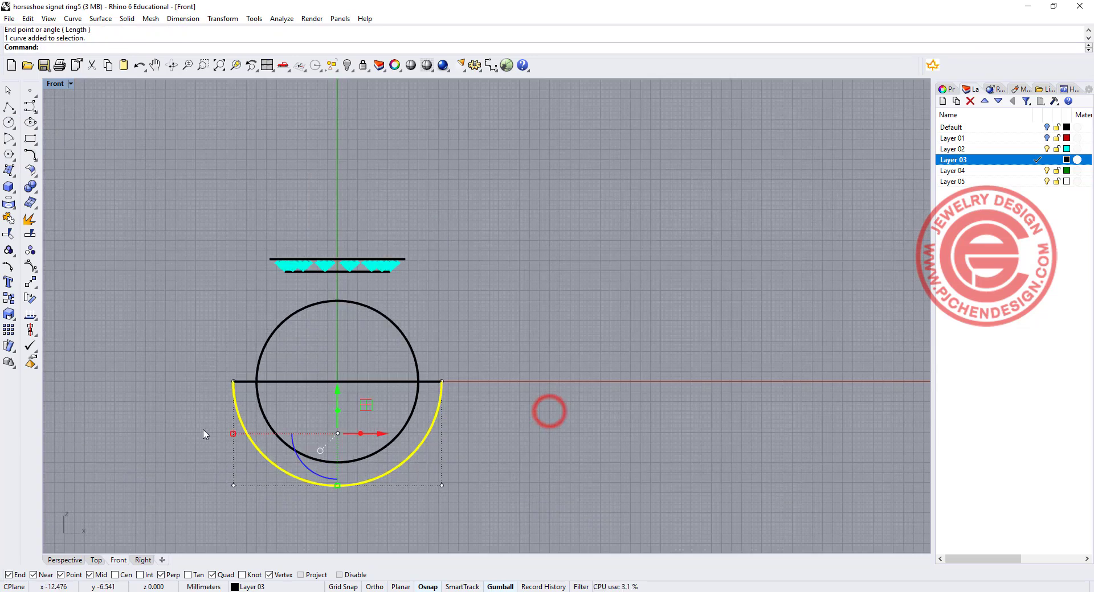
drag(137, 410, 464, 506)
scroll(344, 456, up, 5)
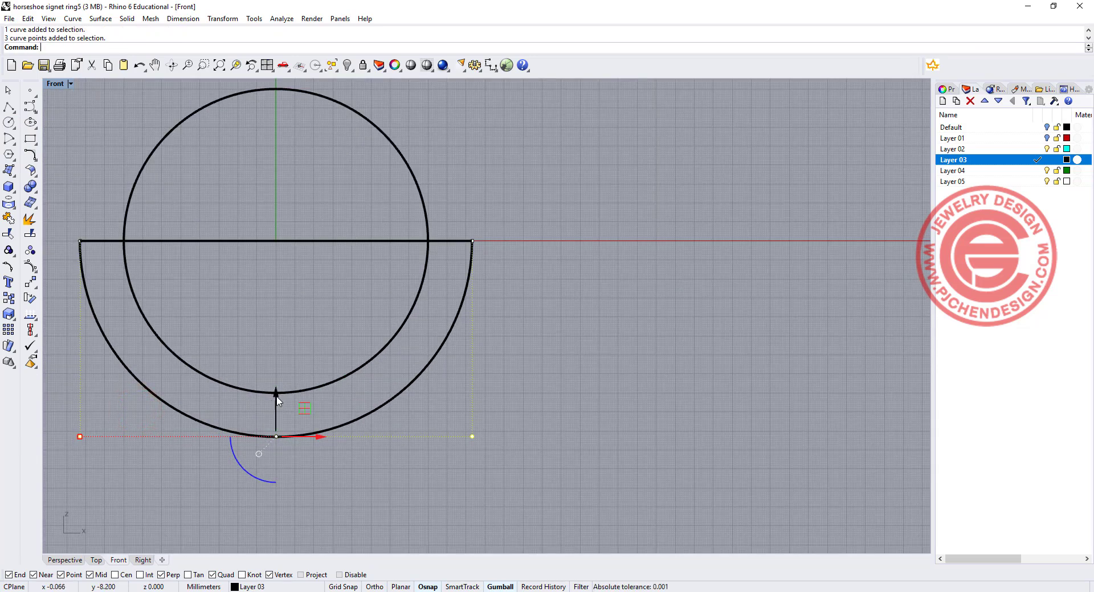
drag(276, 400, 286, 383)
scroll(446, 415, down, 4)
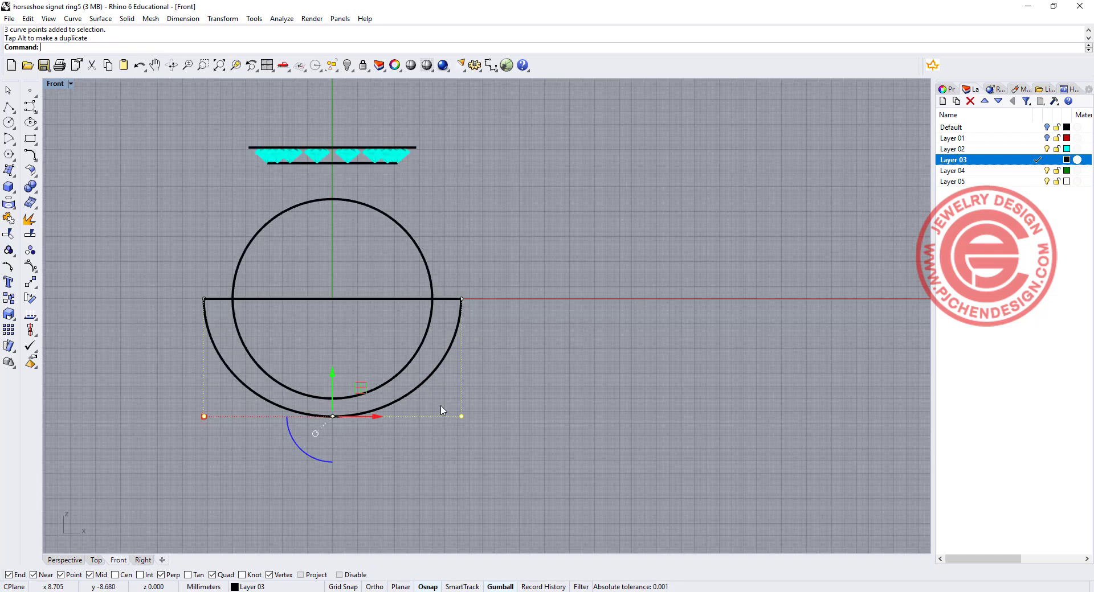
click(595, 428)
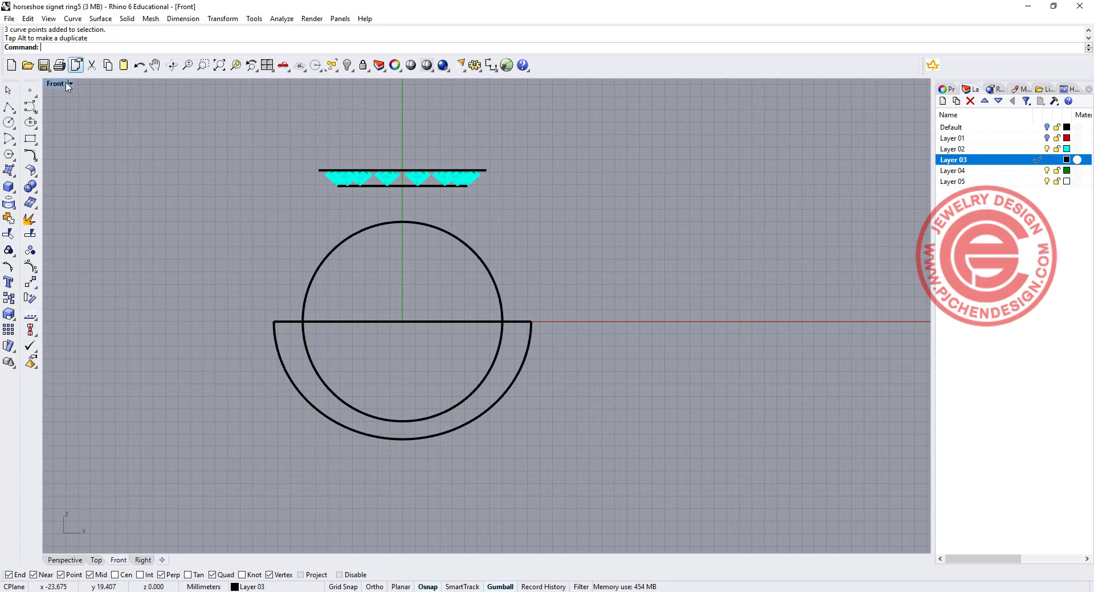
Draw a degree-3 side curve from the ellipse's left end, with a control point about 4.9 mm straight above, to the outer face circle's left edge
right_drag(300, 262, 295, 283)
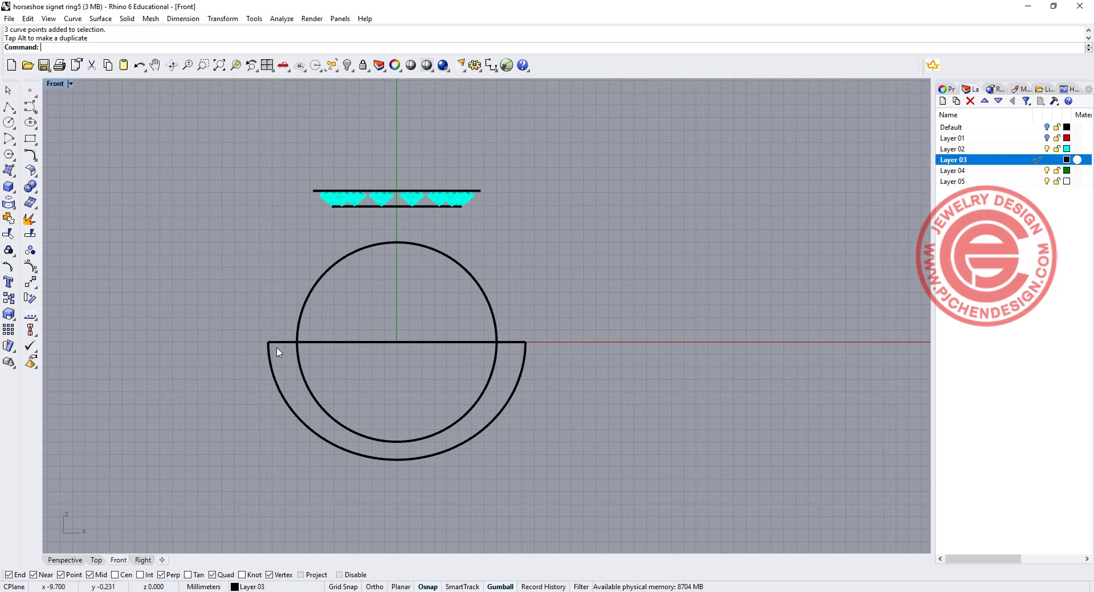
click(30, 106)
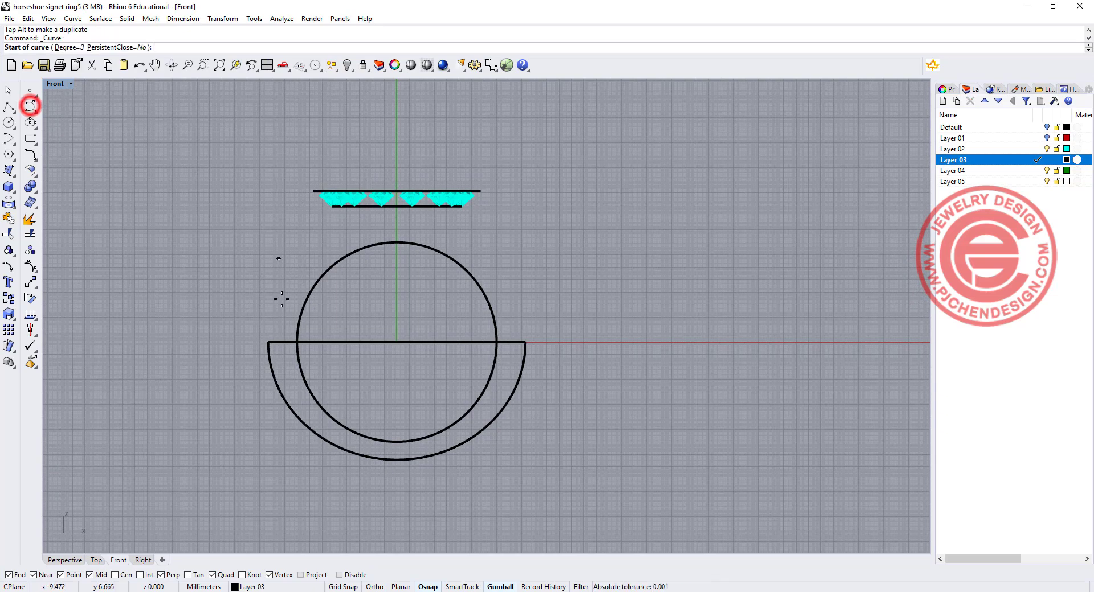
click(268, 341)
key(F8)
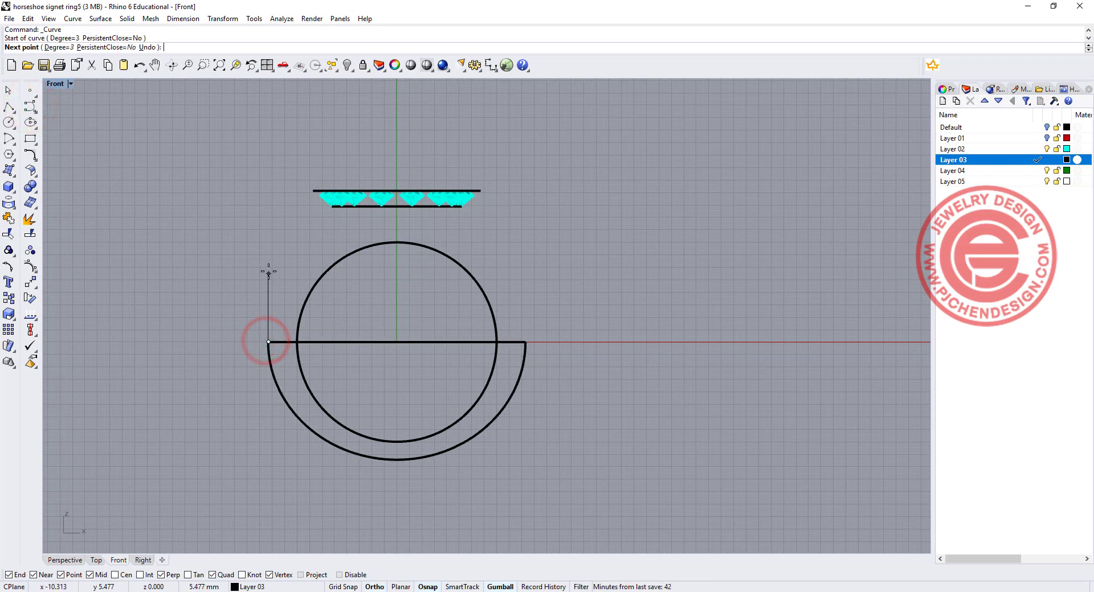
click(259, 281)
key(F8)
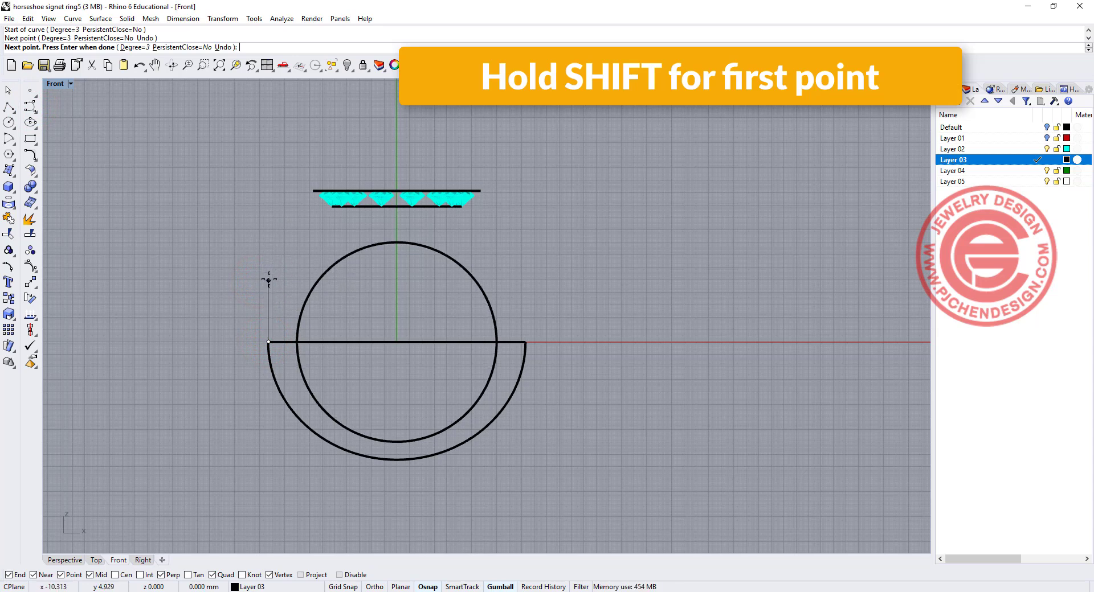
scroll(268, 280, up, 4)
right_drag(324, 165, 310, 251)
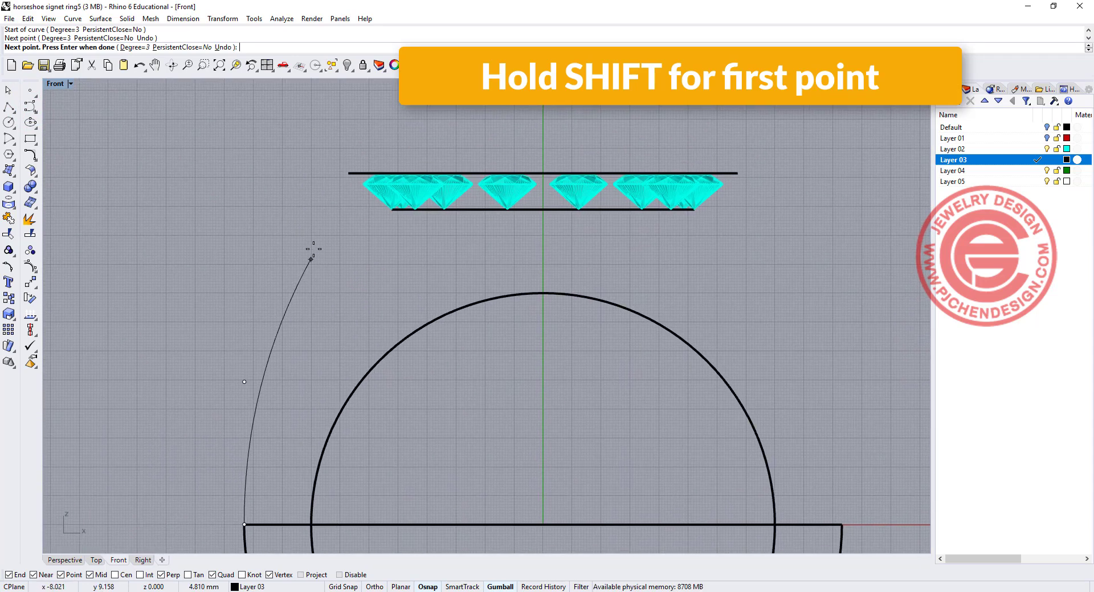
click(345, 172)
key(Return)
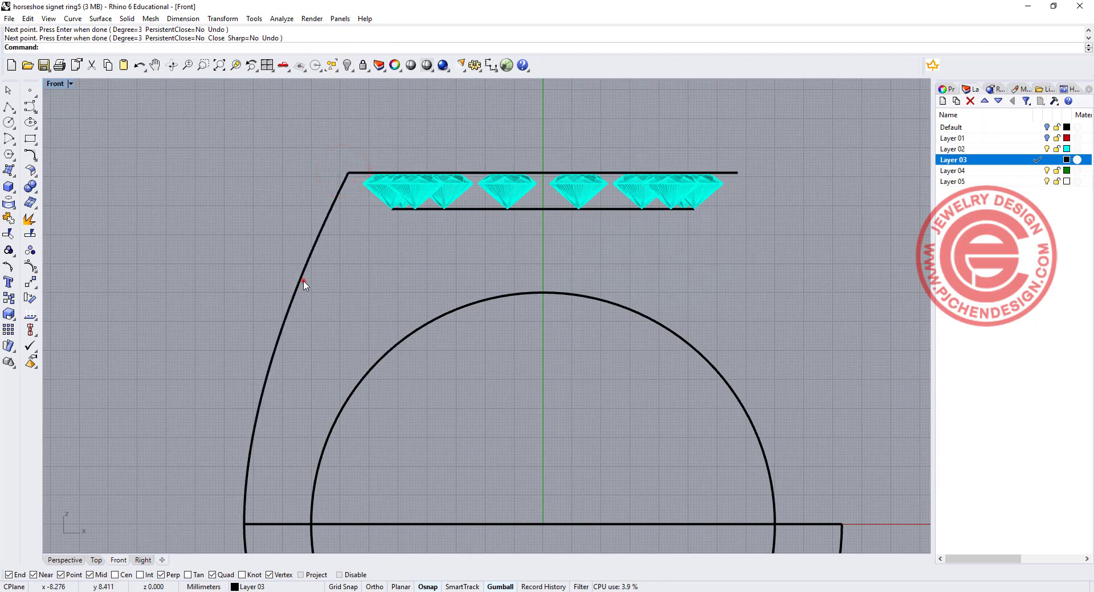
Mirror a copy of the left side curve across the vertical axis through the origin
click(303, 283)
scroll(193, 198, down, 3)
click(31, 282)
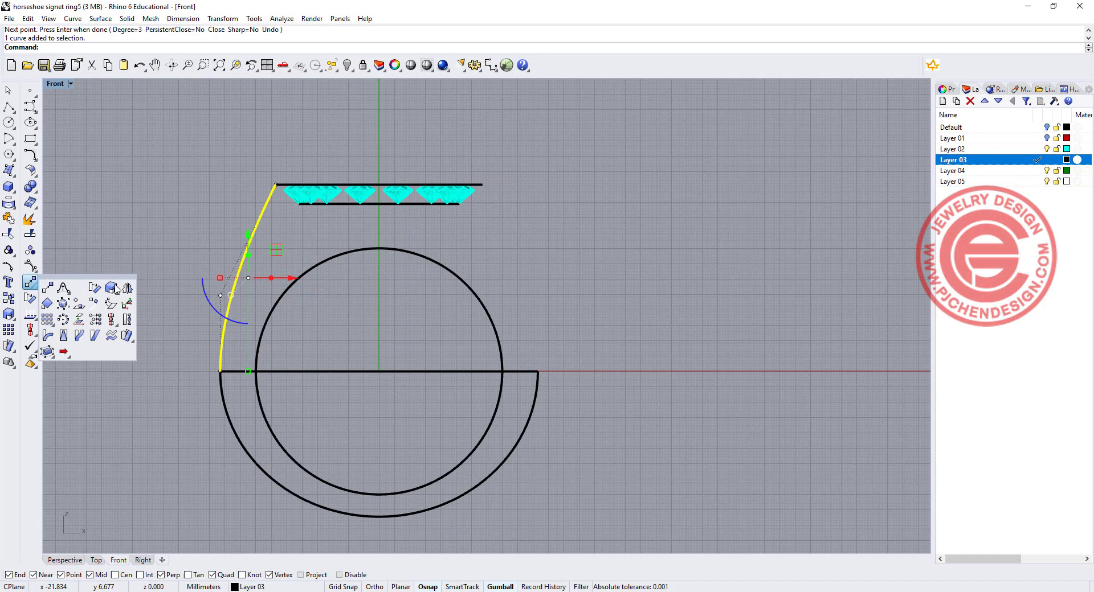
click(133, 289)
click(378, 371)
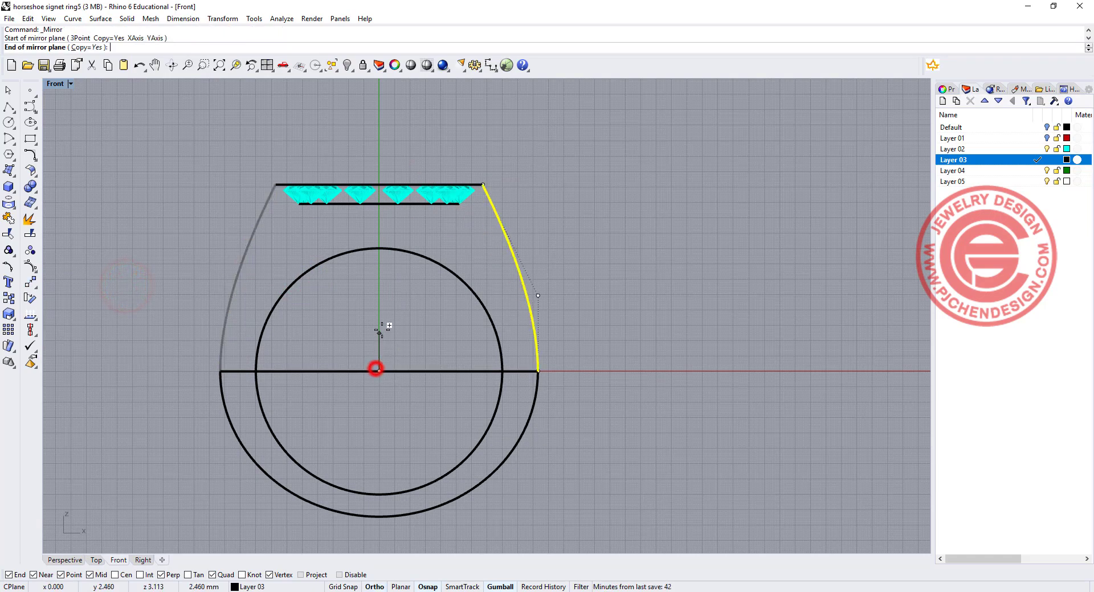
click(378, 317)
Join both side curves and the lower arc into a single outer ring profile
shift+click(522, 283)
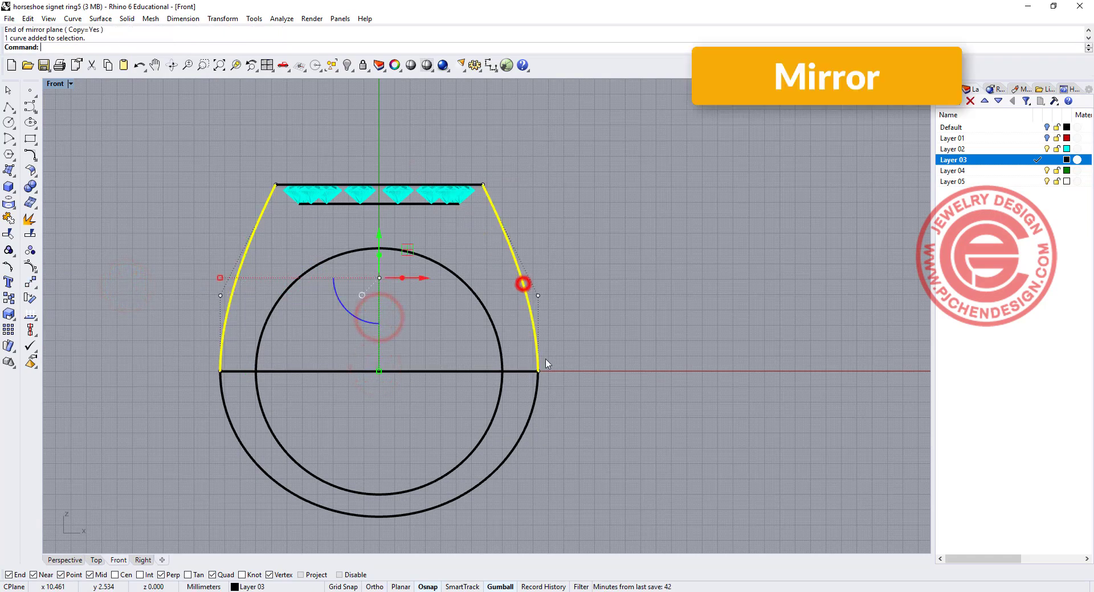
shift+click(530, 405)
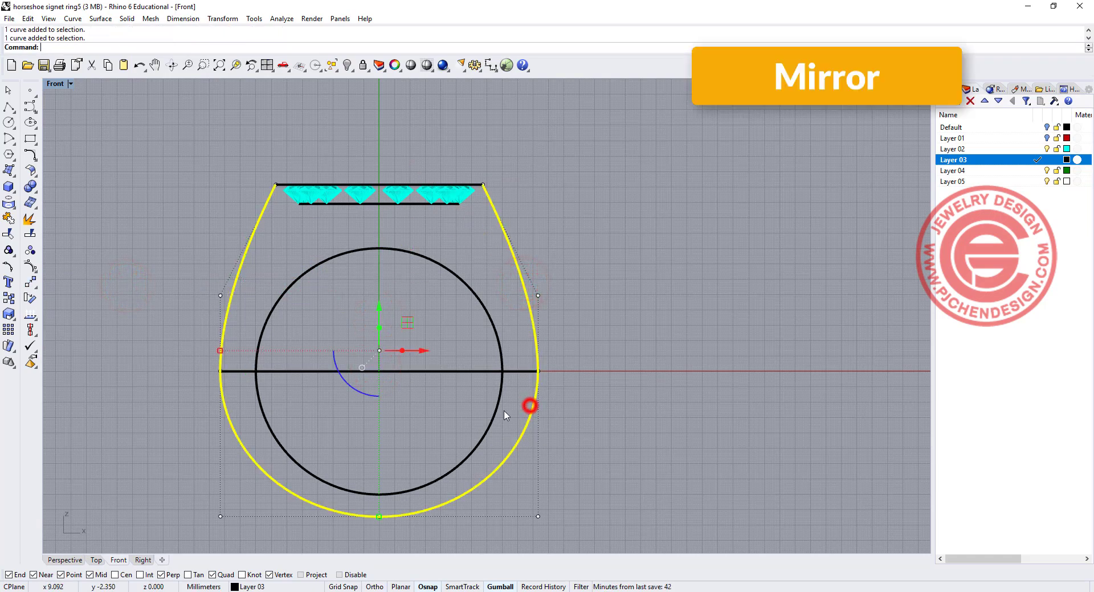
click(9, 219)
Examine the joined ring profile against the ellipse, finger circle and face circles in the four views
double_click(55, 84)
right_drag(741, 188, 655, 234)
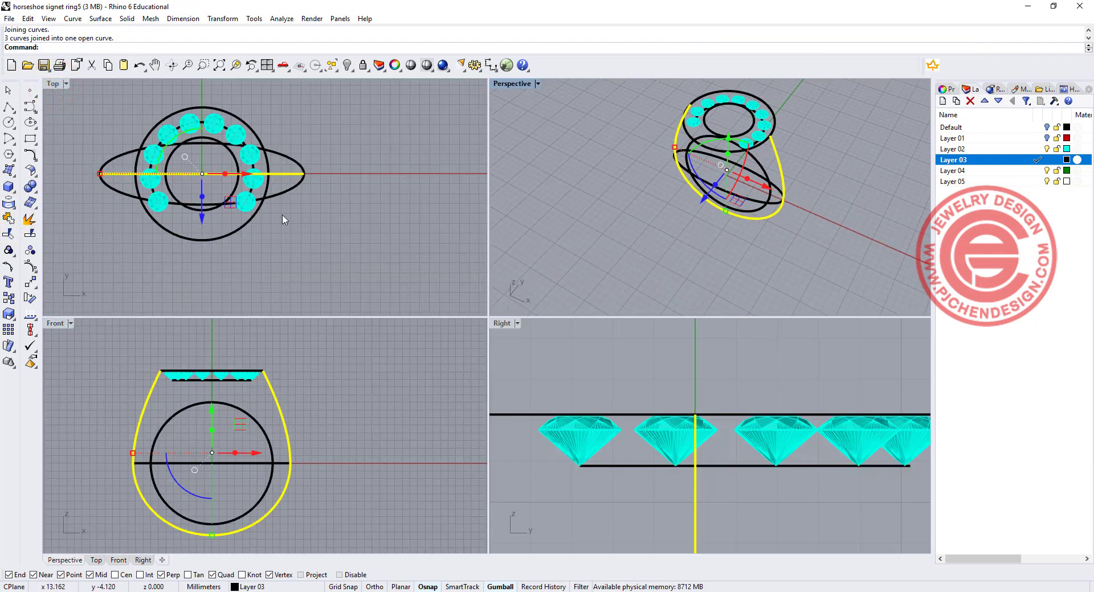
right_drag(372, 198, 417, 212)
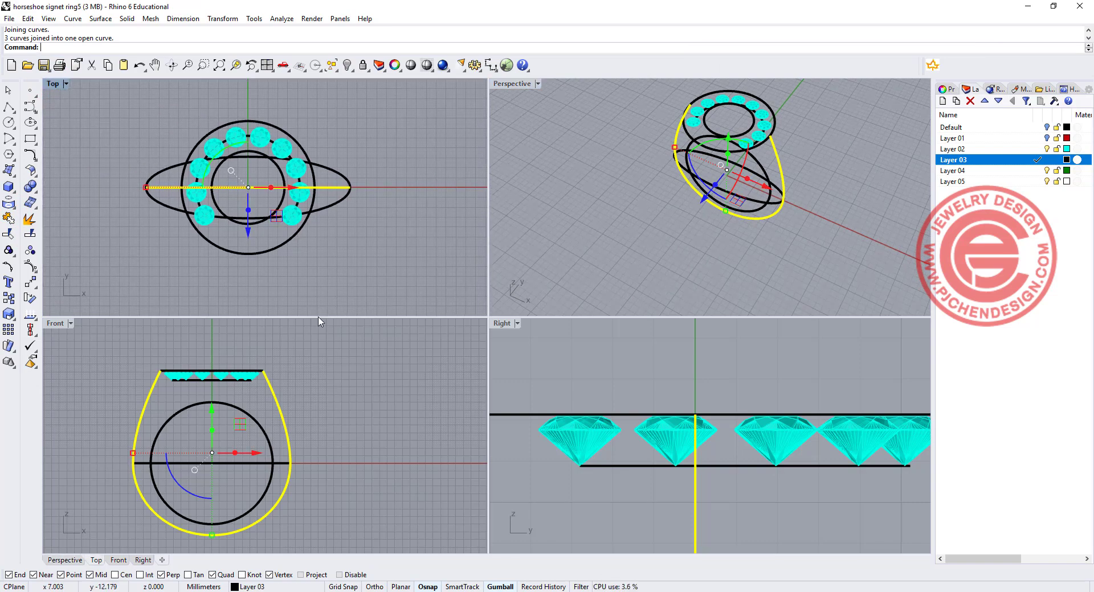
scroll(252, 440, up, 4)
right_drag(252, 440, 276, 360)
right_drag(629, 257, 657, 222)
click(378, 450)
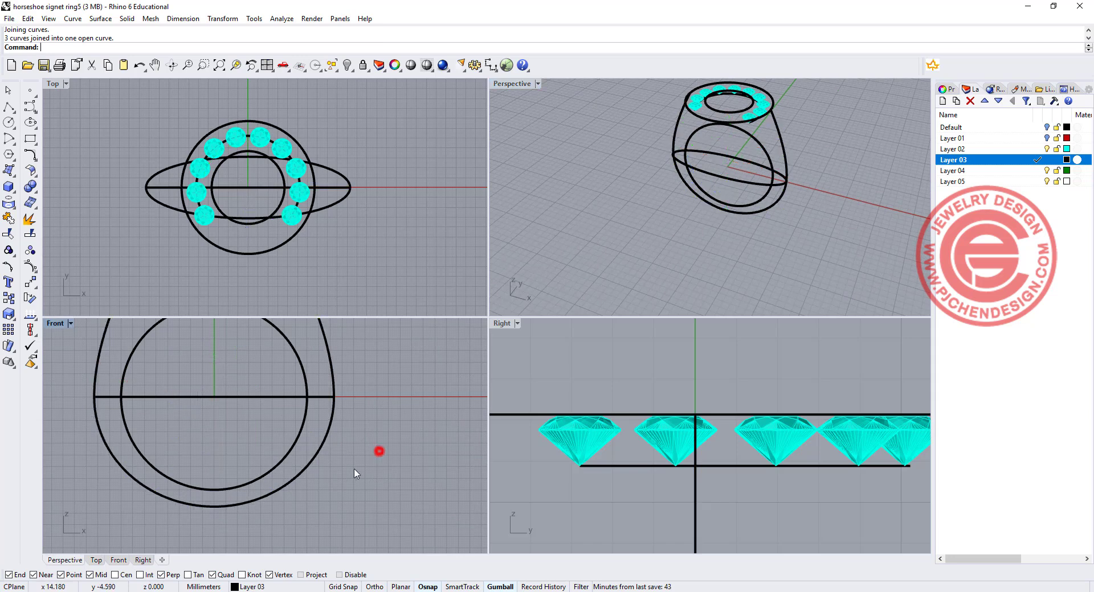
Split the joined outer ring profile into two halves at its lowest point
click(256, 498)
click(27, 234)
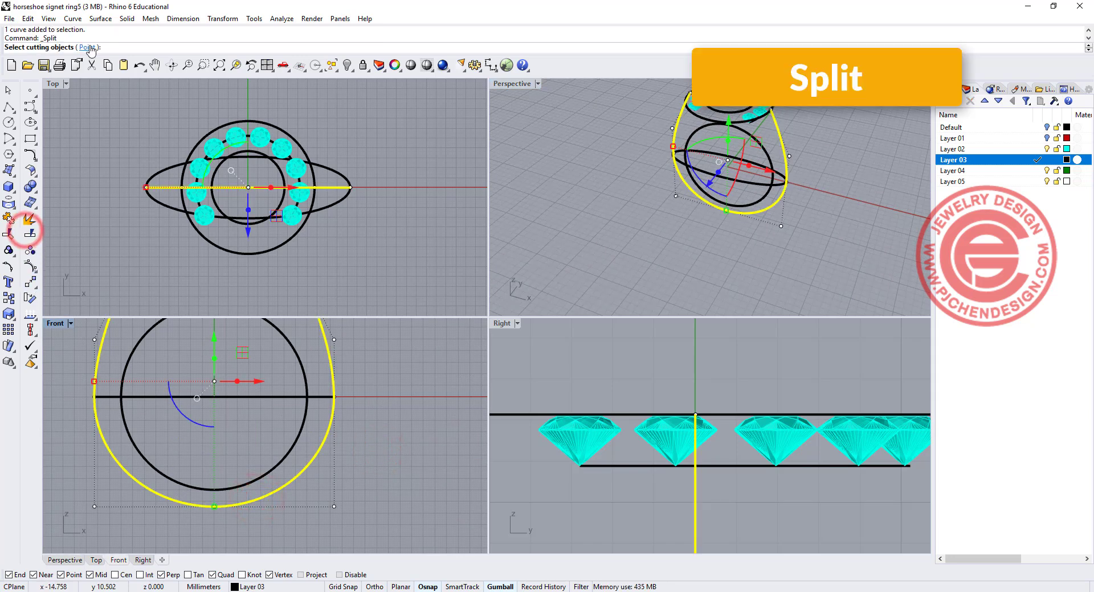
click(91, 47)
click(215, 506)
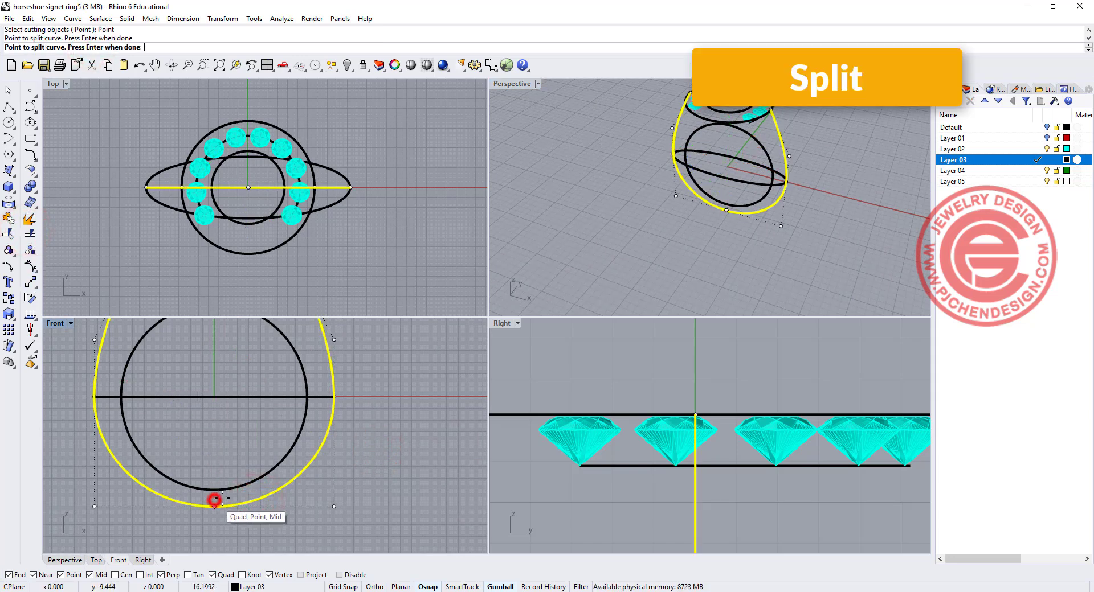
right_click(311, 515)
click(286, 486)
click(189, 500)
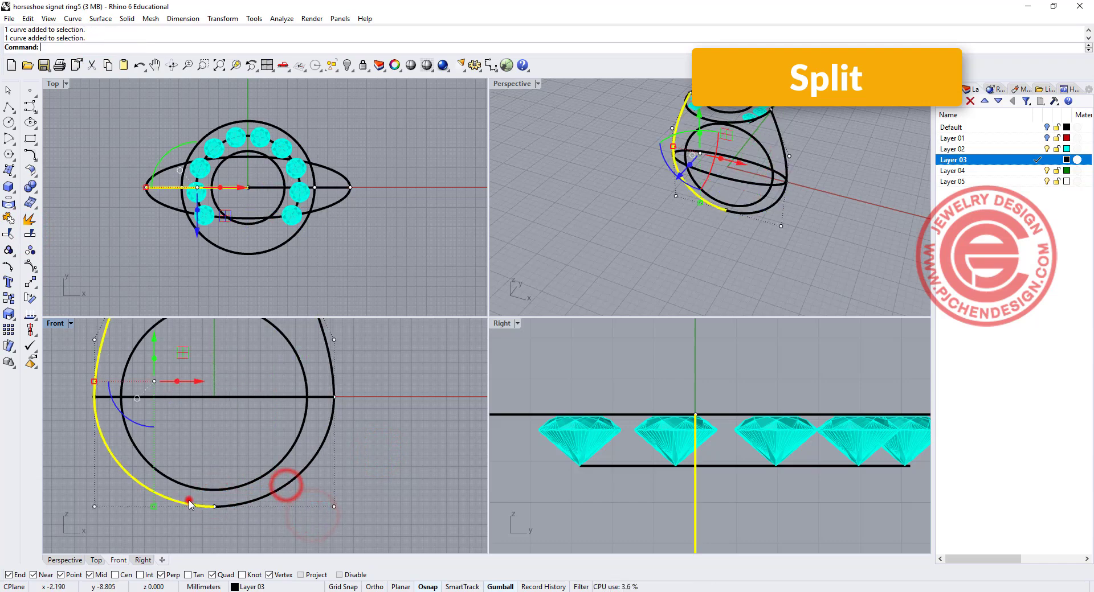
Start a Sweep 2 Rails with the two profile halves as rails and the outer face circle and ellipse as cross sections
double_click(517, 84)
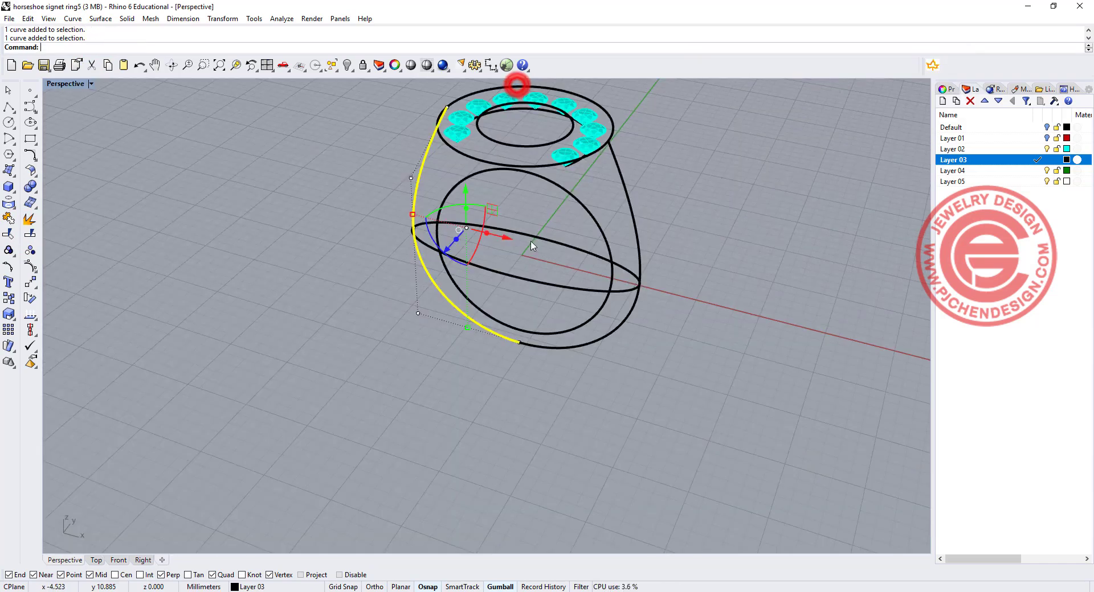
shift+right_drag(532, 247, 491, 305)
click(668, 279)
right_drag(669, 279, 606, 269)
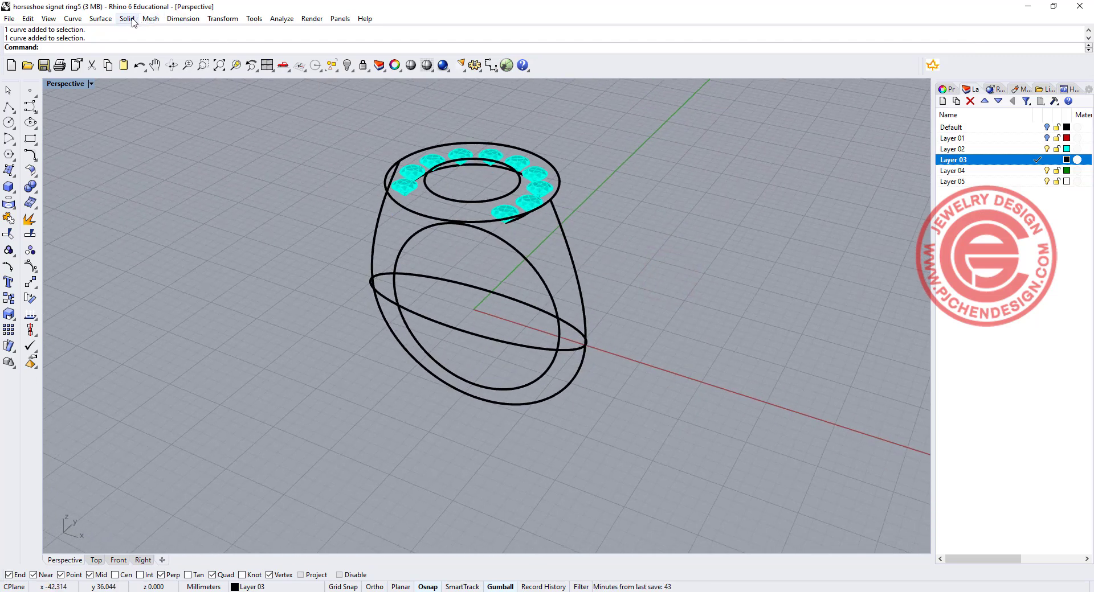
click(101, 16)
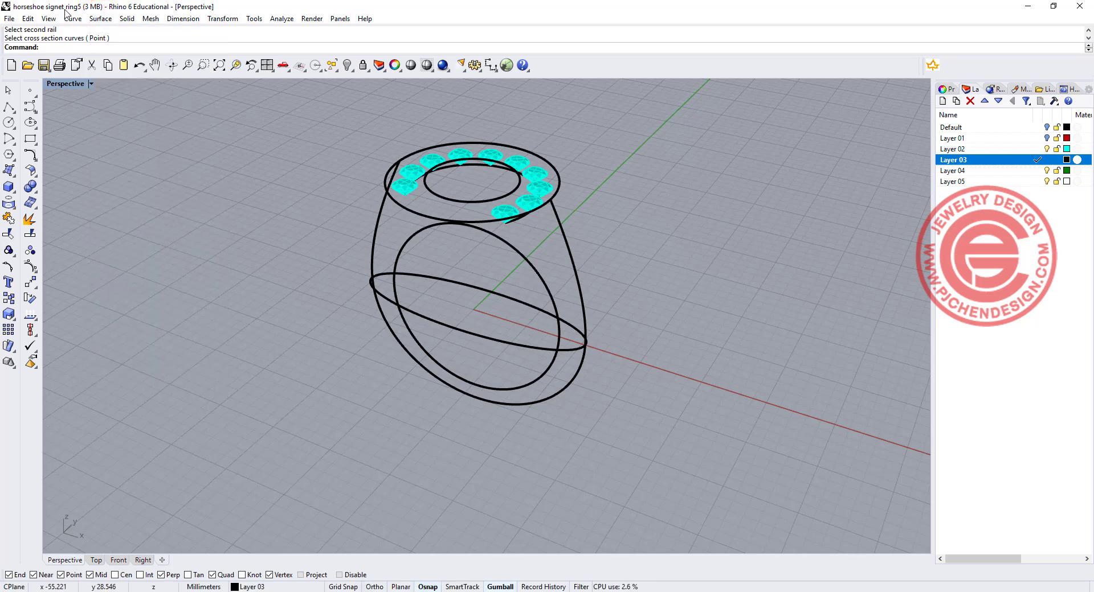
click(98, 18)
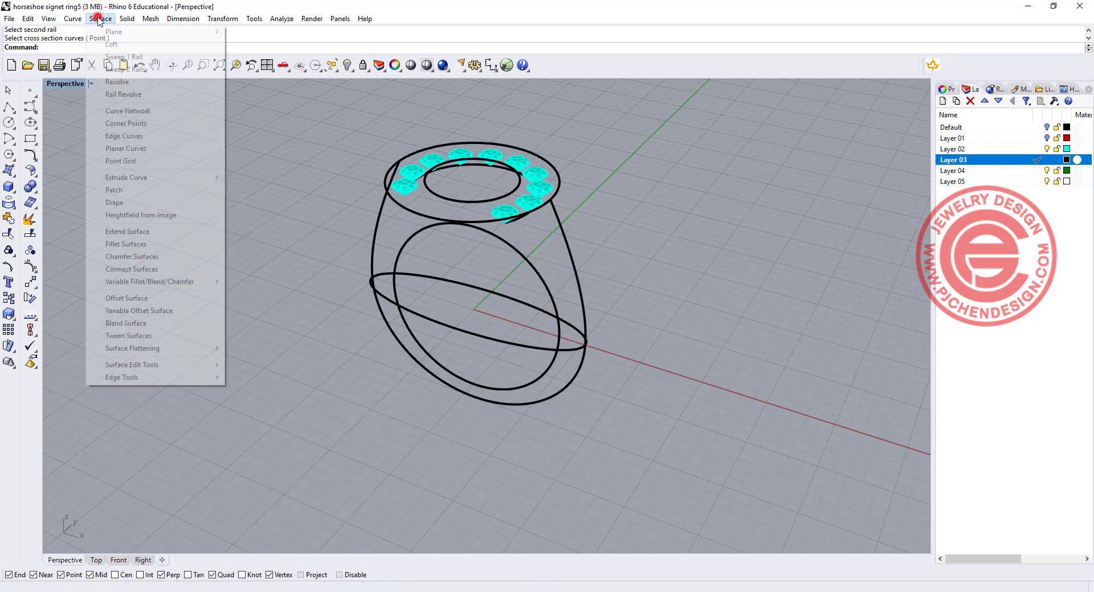
click(146, 69)
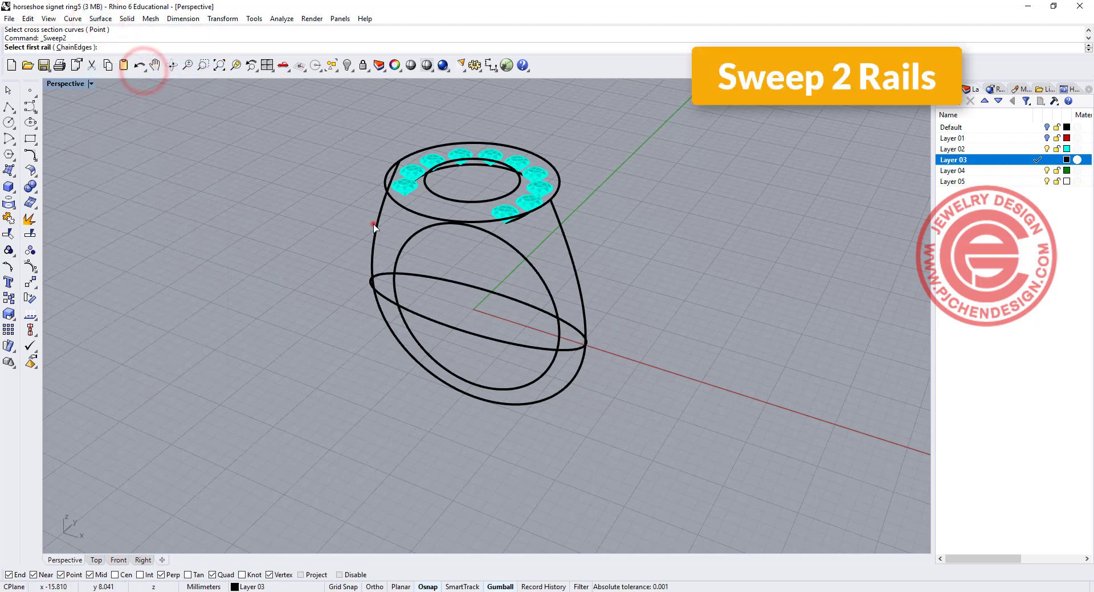
click(373, 225)
click(572, 262)
click(419, 214)
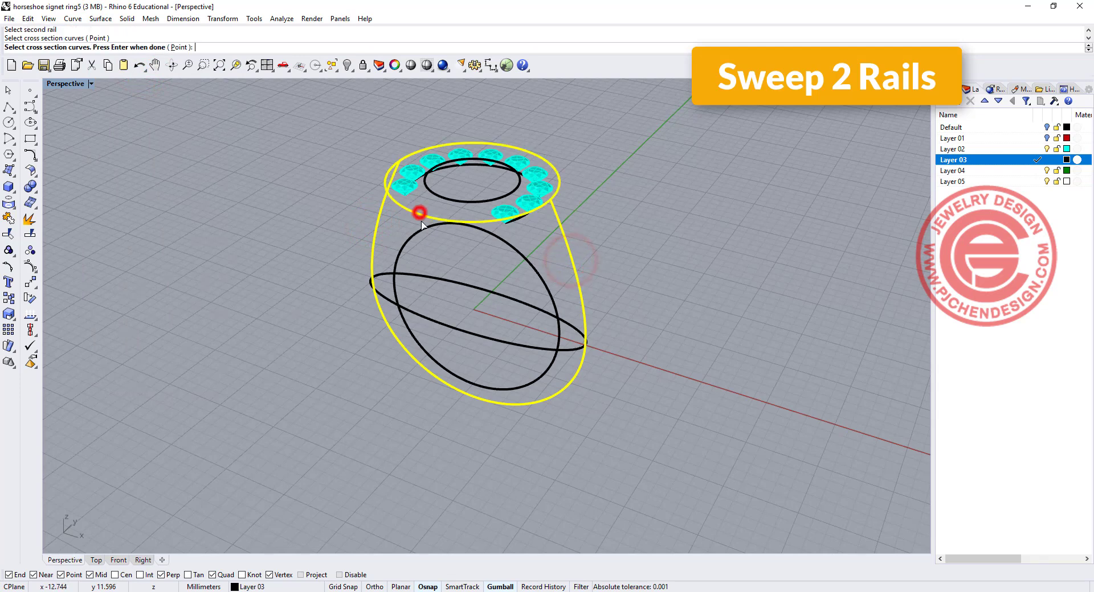
click(448, 325)
Finish the two-rail sweep at a point at the profile's bottom, with history recorded, unchanged cross sections and refit rails
click(180, 48)
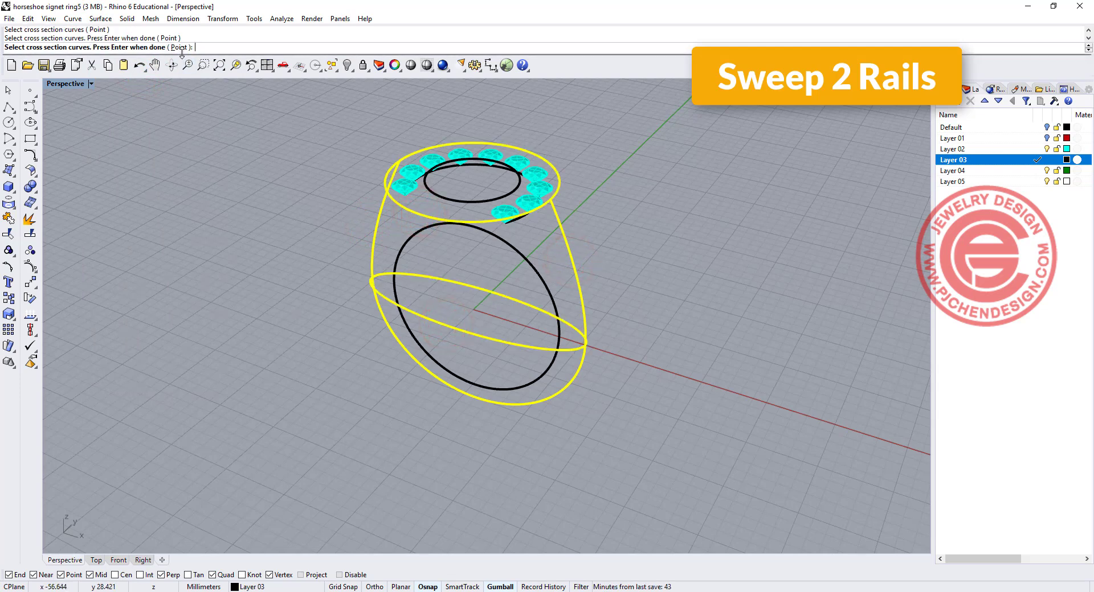
click(482, 404)
right_drag(678, 378, 645, 367)
click(527, 232)
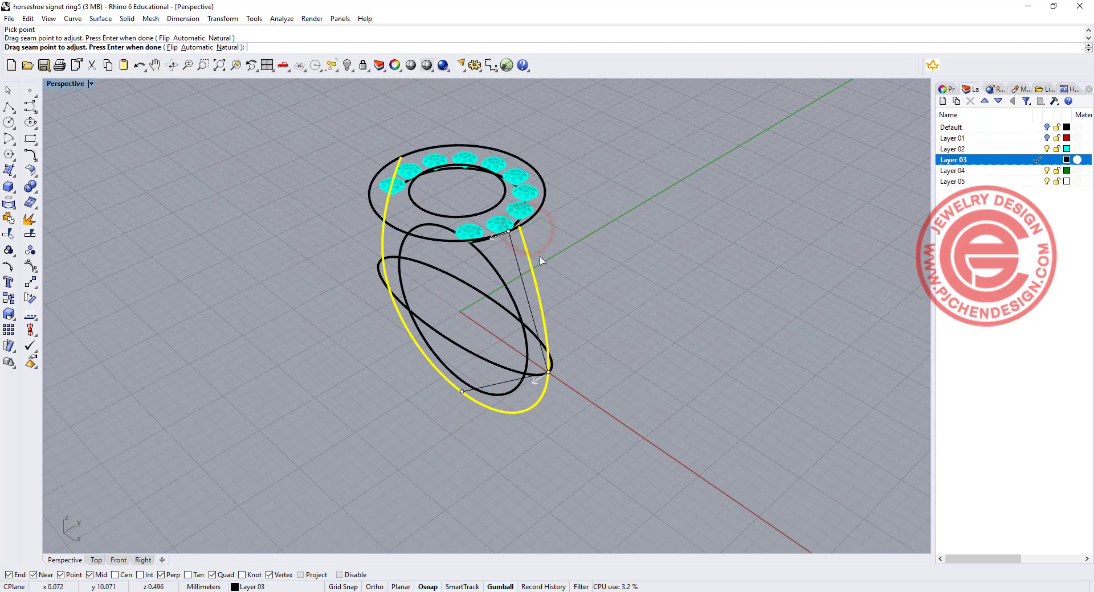
right_click(669, 306)
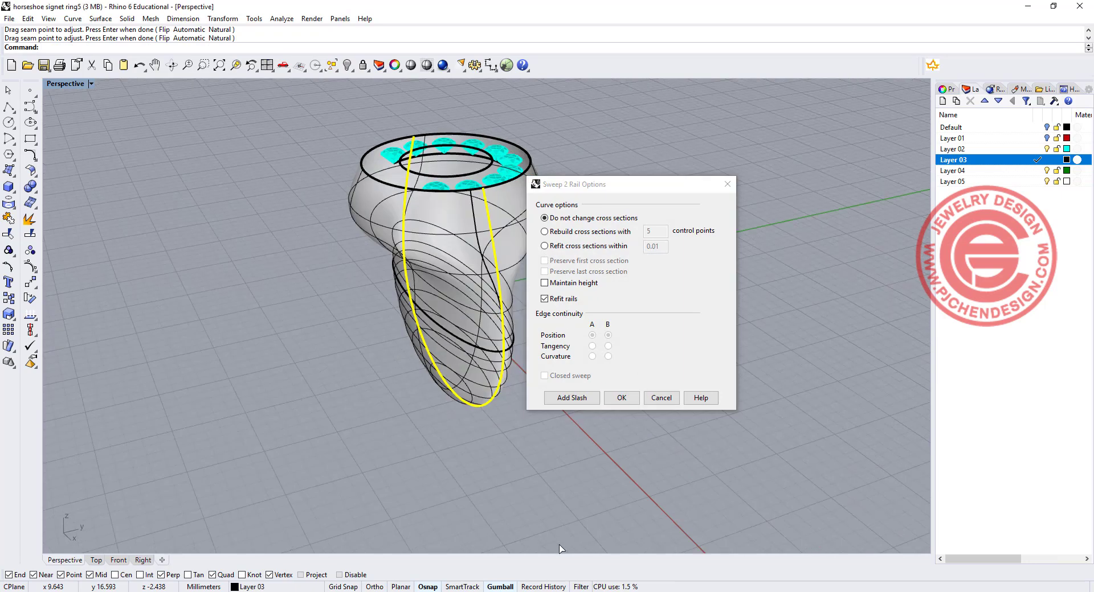
click(620, 400)
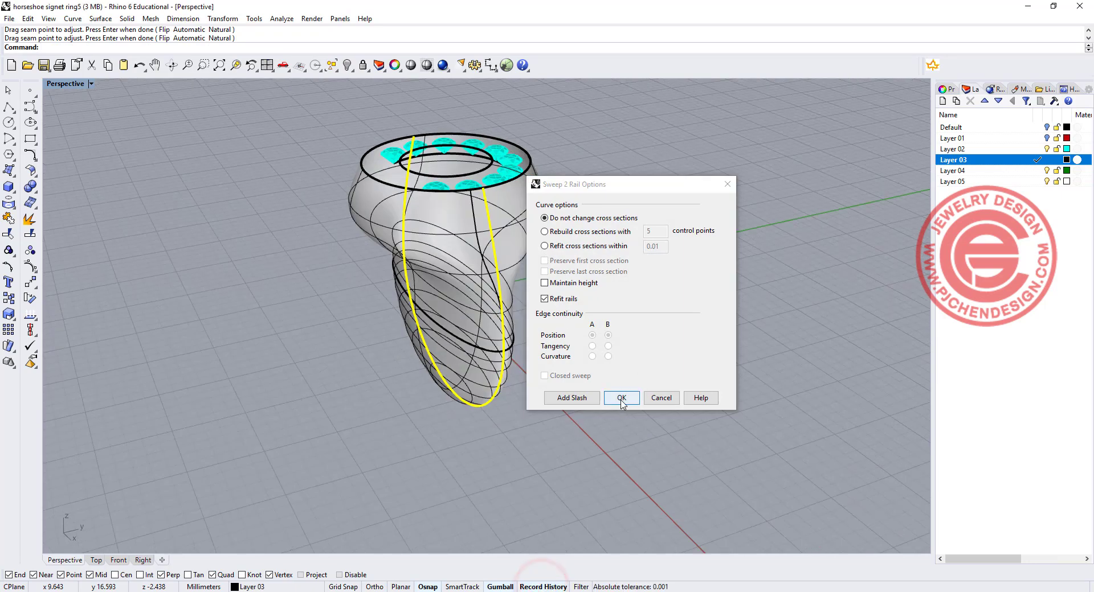
Scale the ellipse slightly wider in the Y direction to broaden the history-linked swept ring body
mouse_move(593, 306)
right_down()
mouse_move(728, 351)
mouse_move(592, 289)
right_up()
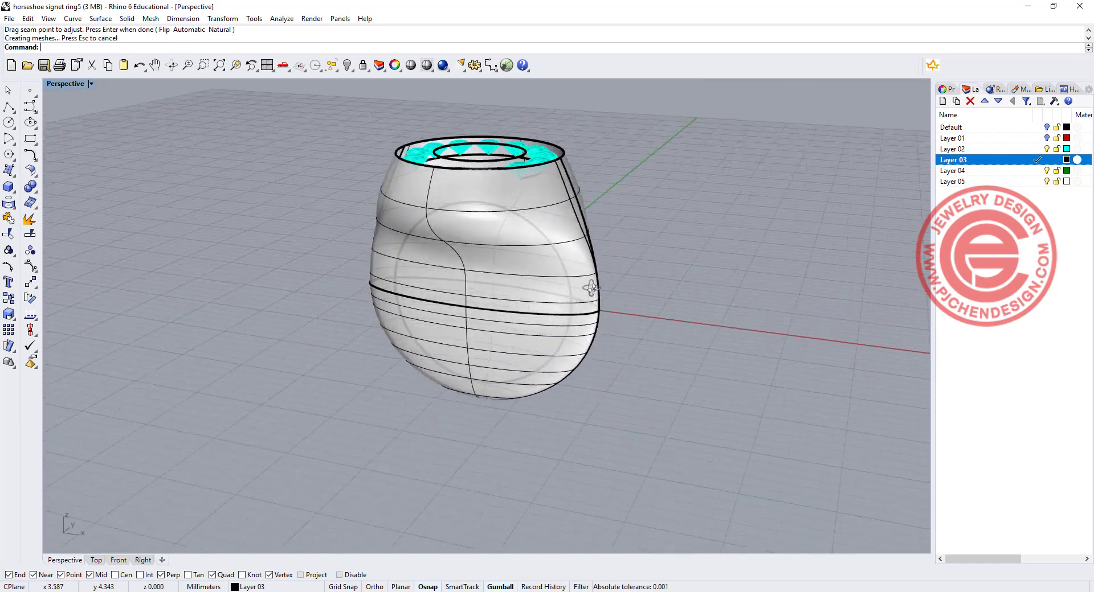
click(539, 315)
click(586, 348)
right_drag(667, 289, 534, 258)
right_drag(514, 298, 522, 314)
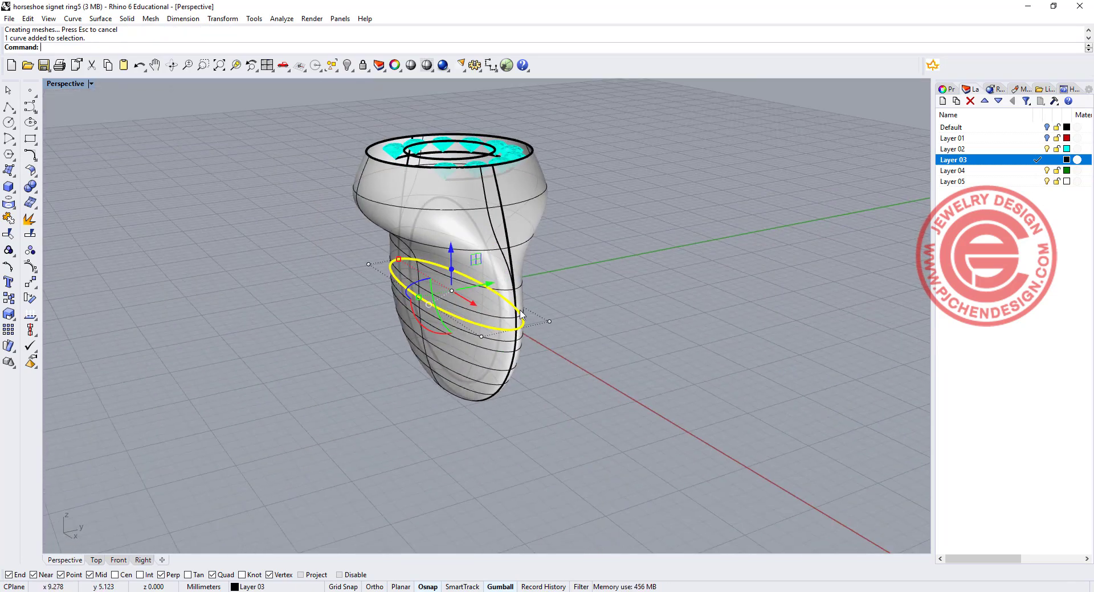
drag(421, 297, 408, 300)
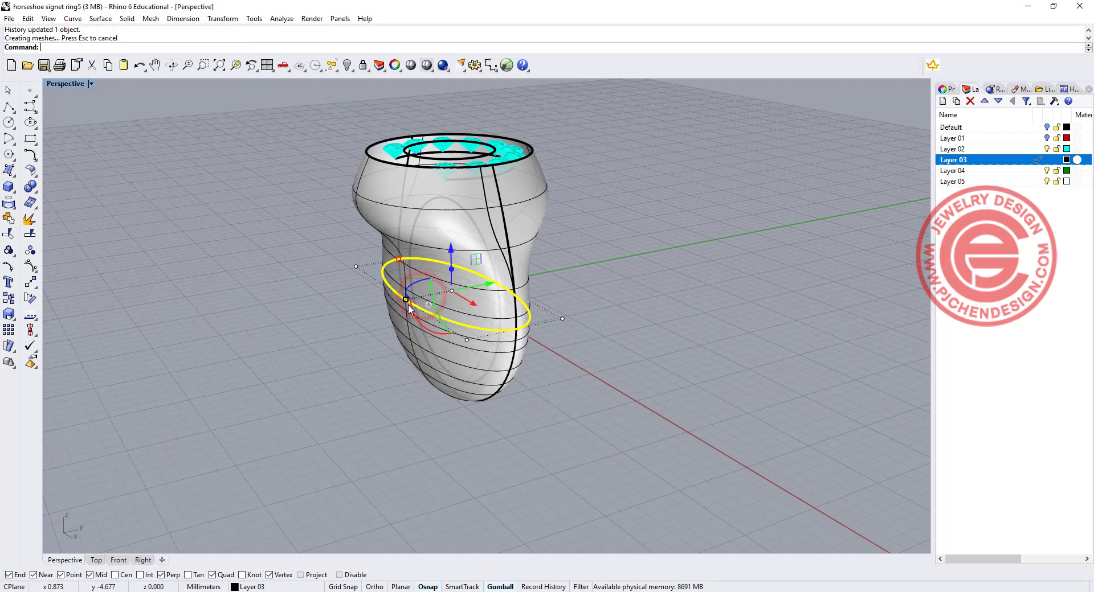
right_drag(614, 323, 642, 306)
click(725, 292)
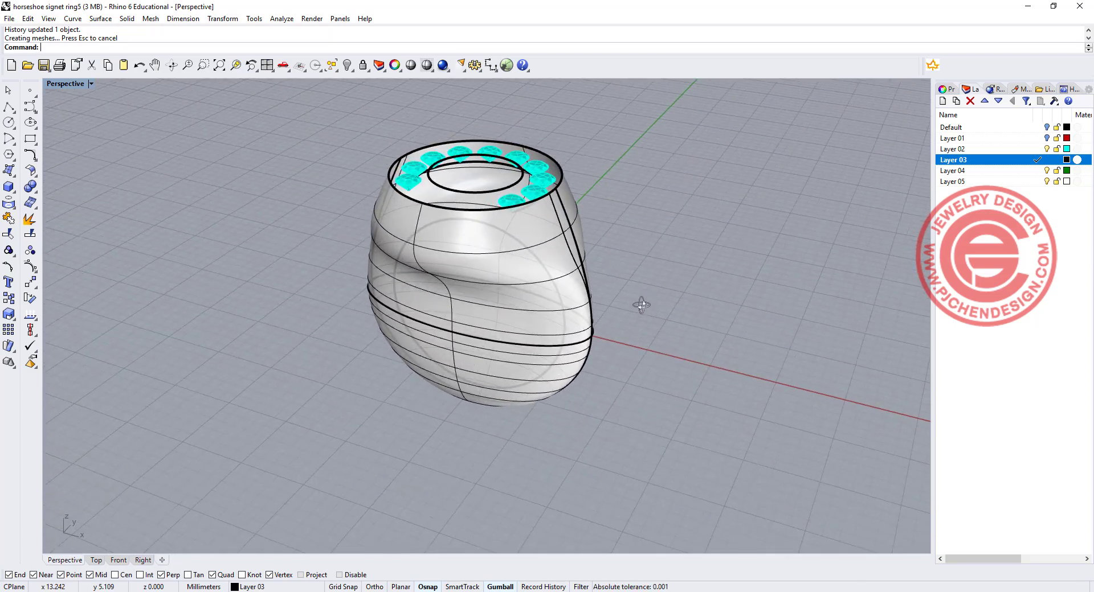
Cap the swept ring body's open top into a closed solid, accepting the break in its history
click(563, 280)
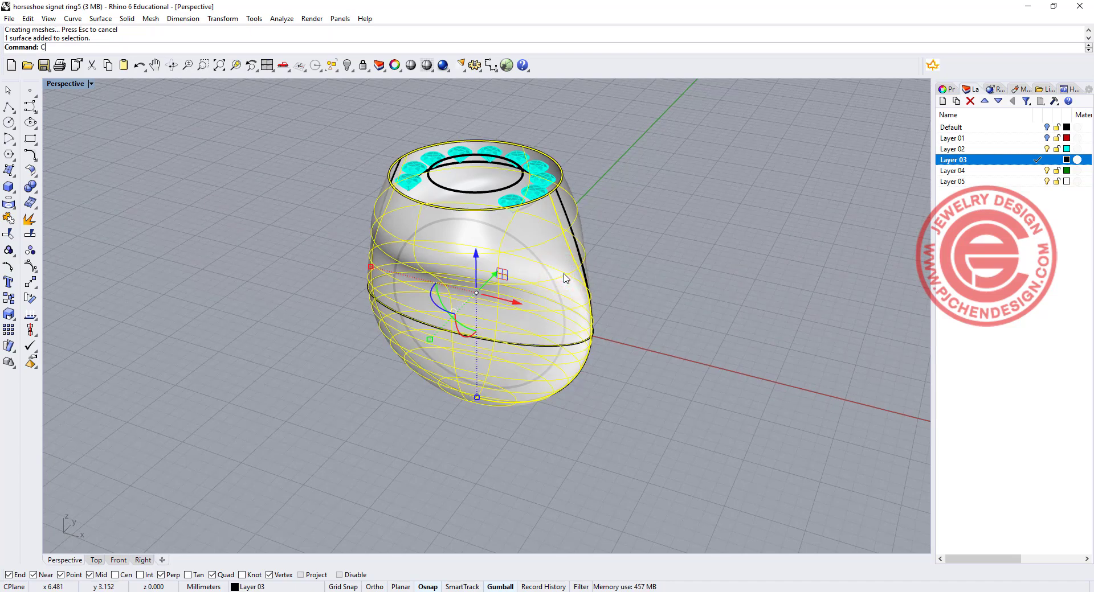
key(Return)
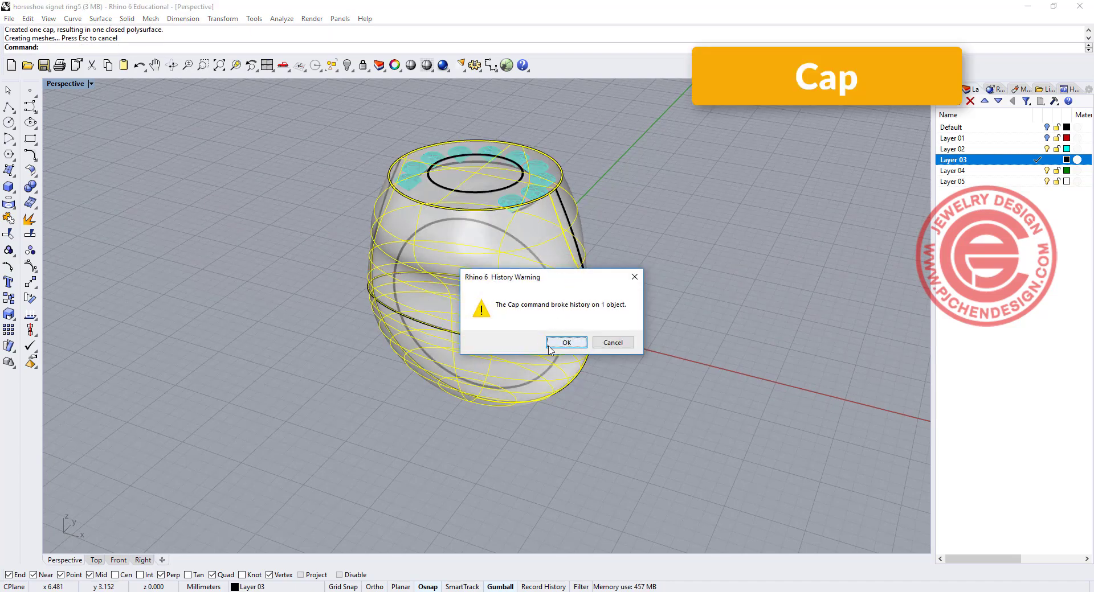
click(551, 346)
right_drag(614, 149, 501, 208)
click(646, 247)
scroll(470, 244, up, 5)
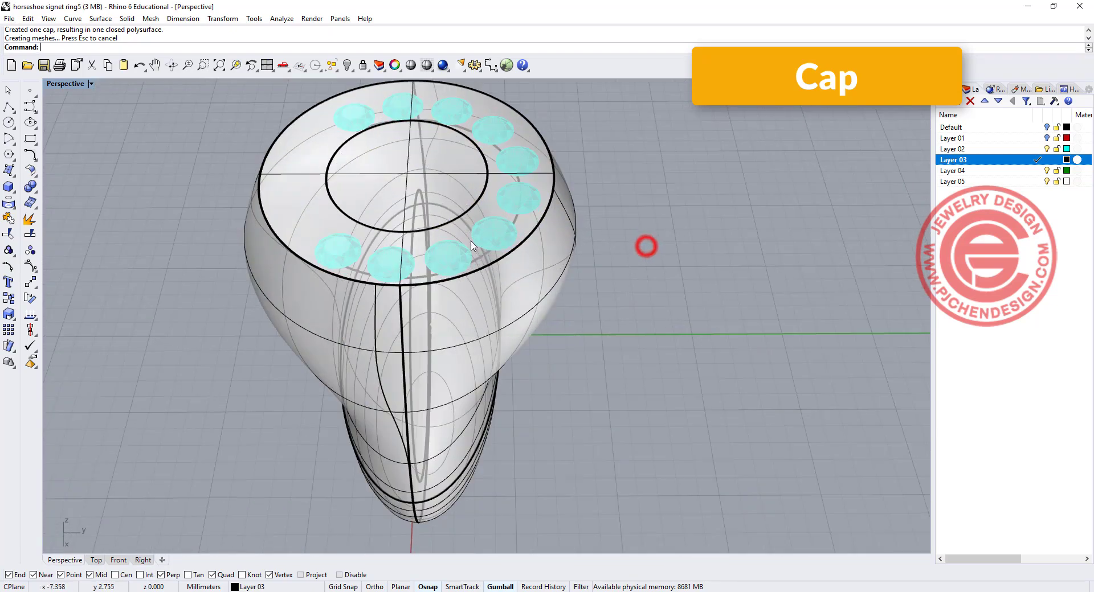
Extrude the finger circle straight to both sides into a solid cylinder that passes completely through the ring body
right_drag(470, 244, 514, 223)
click(514, 229)
click(514, 232)
scroll(472, 241, down, 5)
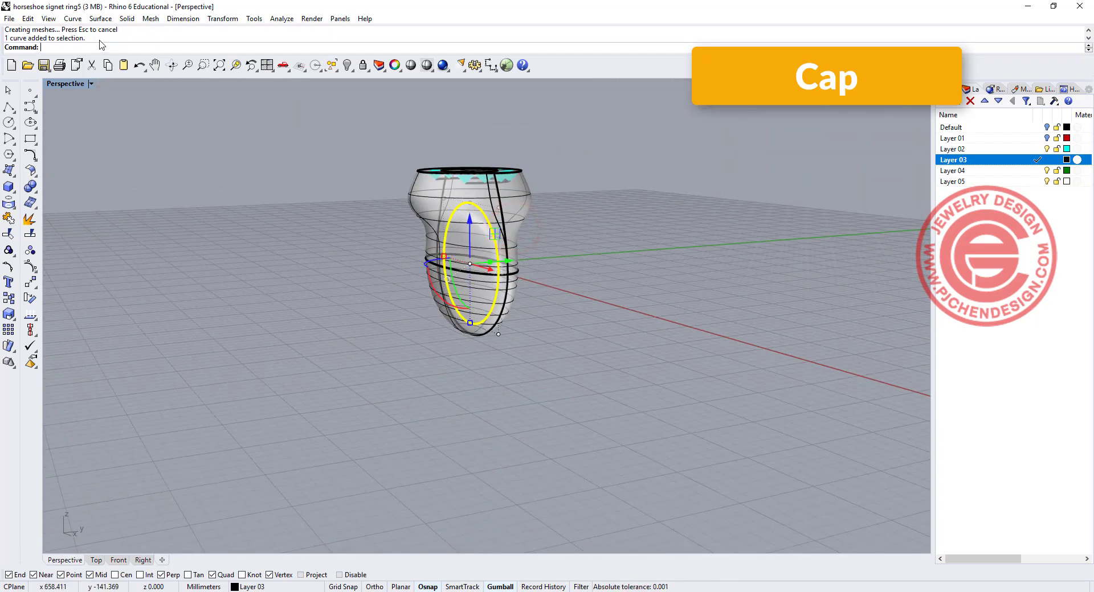
click(127, 18)
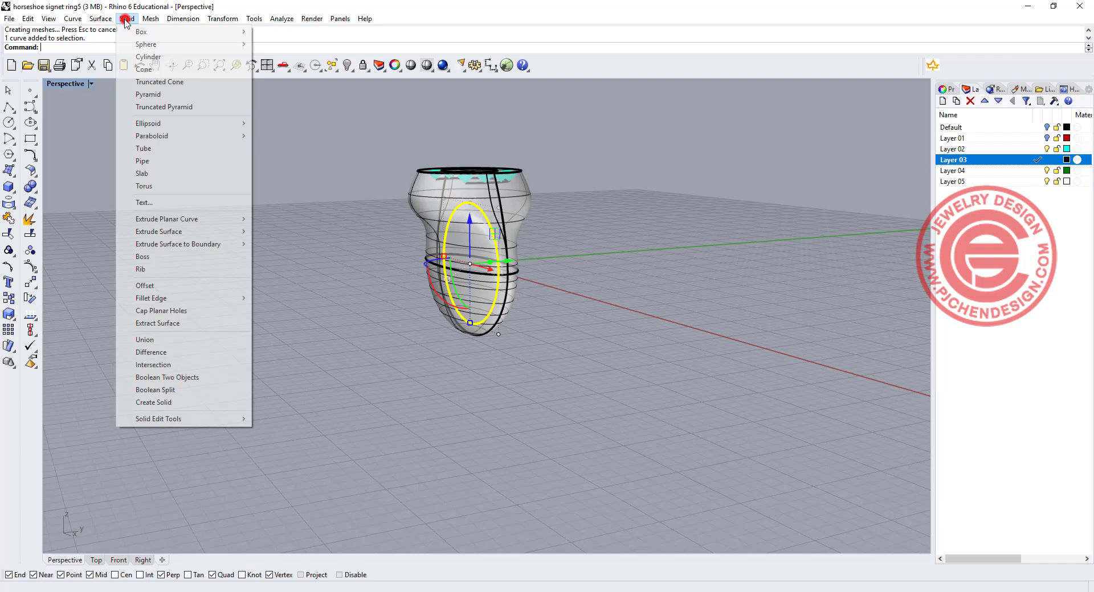
mouse_move(242, 219)
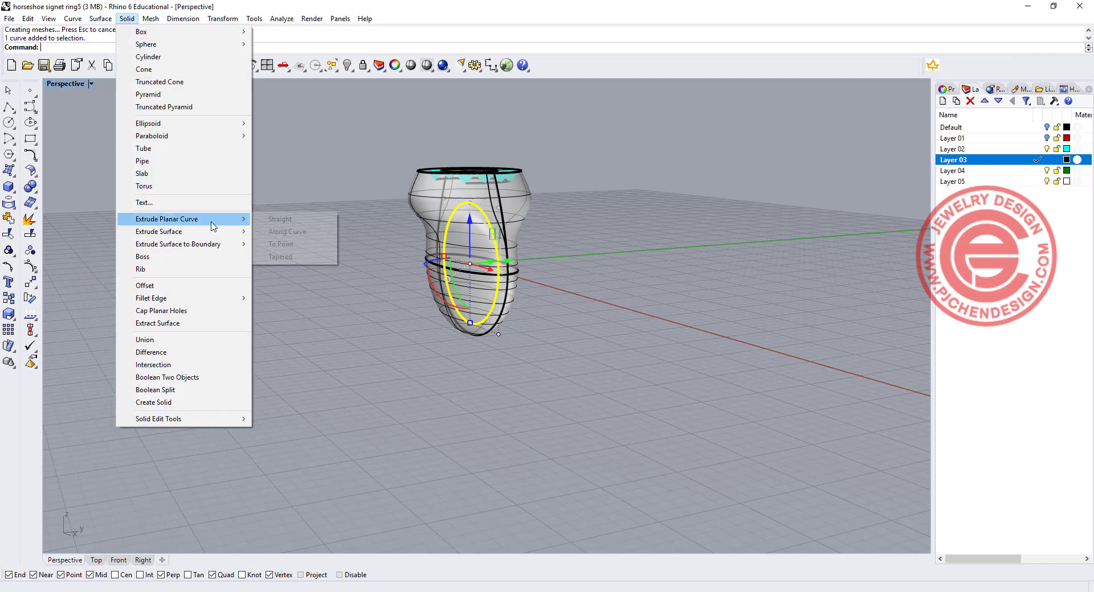
click(310, 219)
click(634, 296)
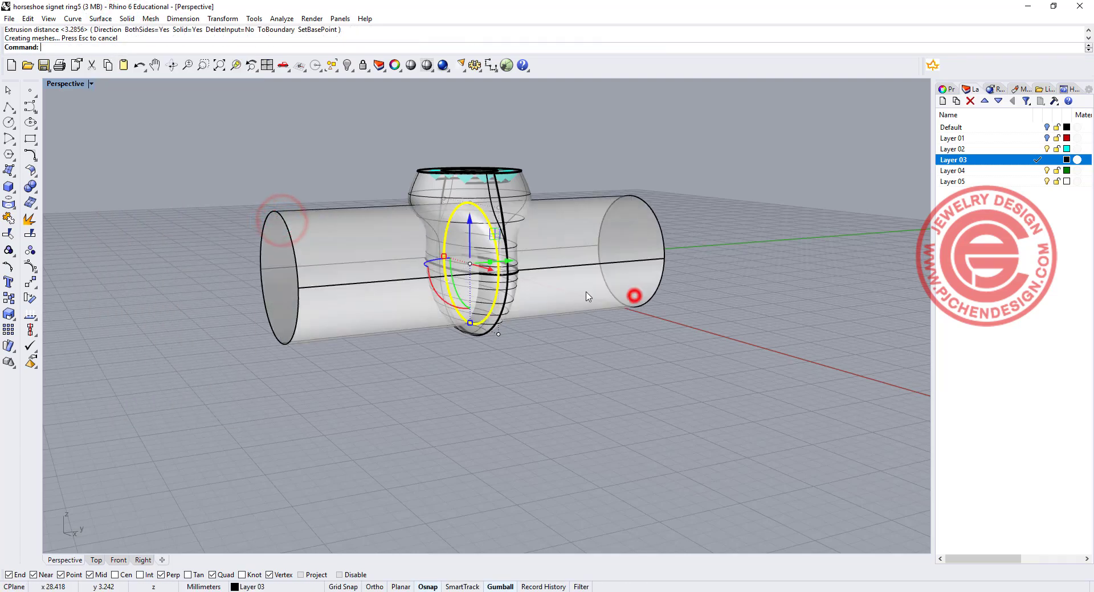
Subtract the finger cylinder from the capped ring body with a Boolean Difference
right_drag(588, 298, 692, 341)
click(29, 188)
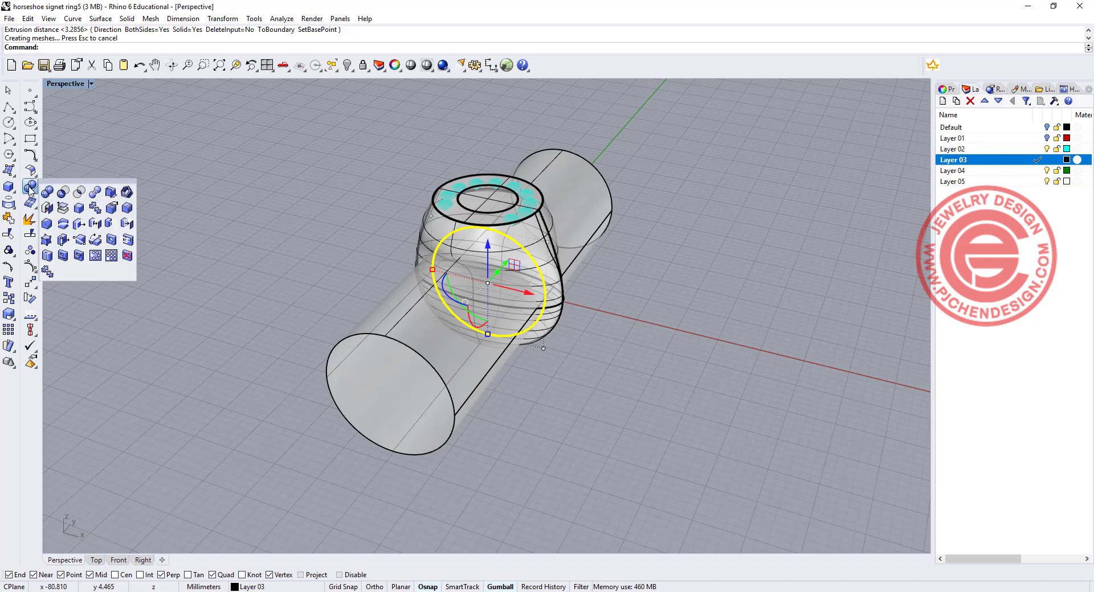
click(178, 176)
click(33, 189)
click(63, 193)
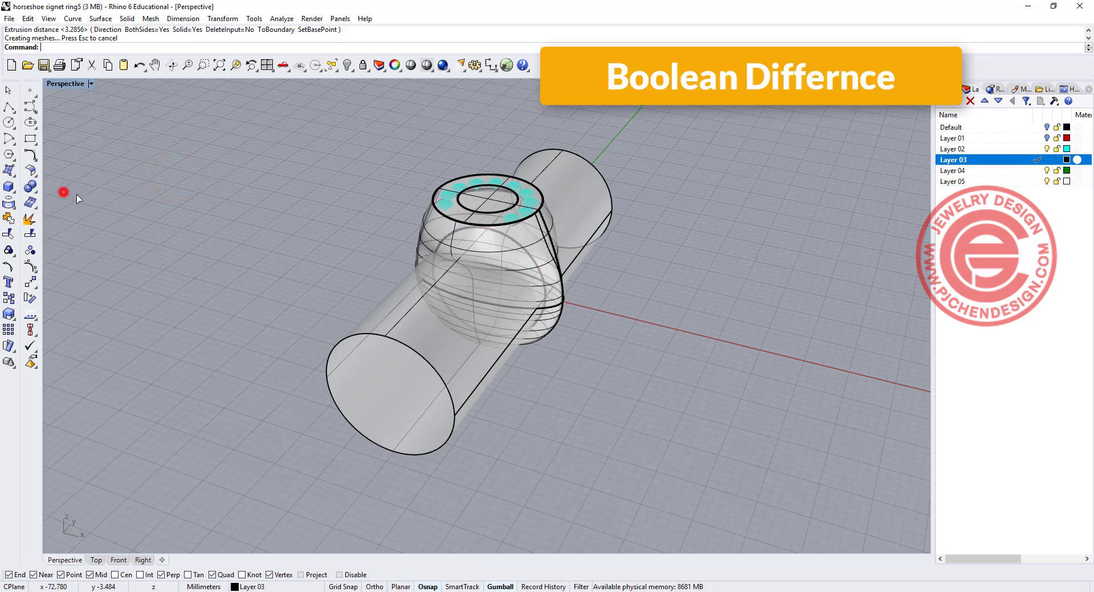
click(428, 238)
key(Return)
click(382, 317)
key(Return)
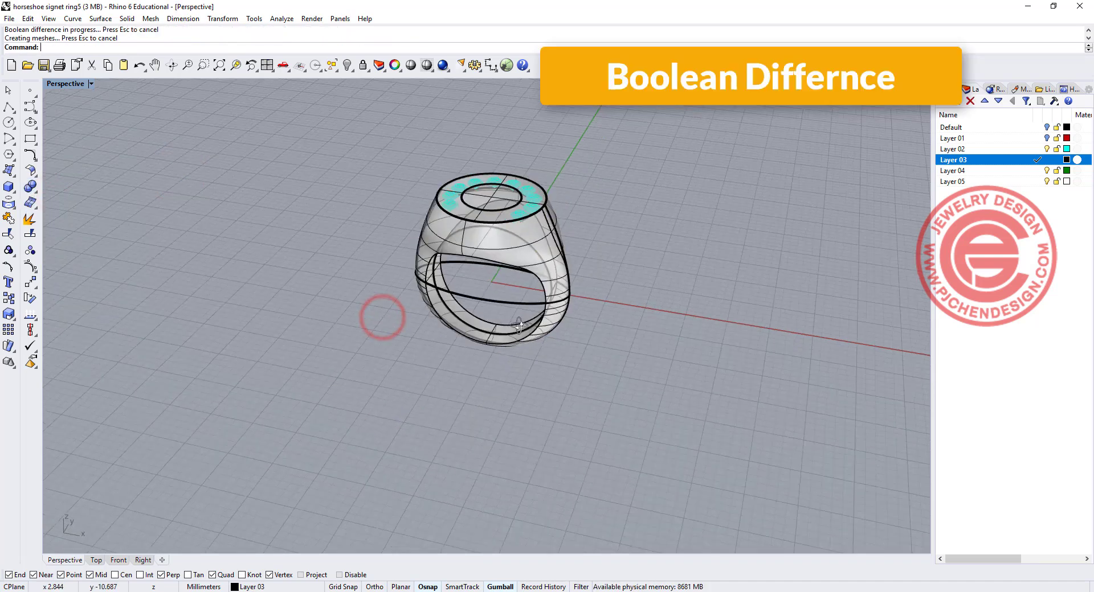
Draw a diagonal line below the lower-left gem in Top view, from about x -1.8, y -2.3 to x -6.0, y -6.7
right_drag(519, 326, 498, 359)
scroll(520, 305, up, 5)
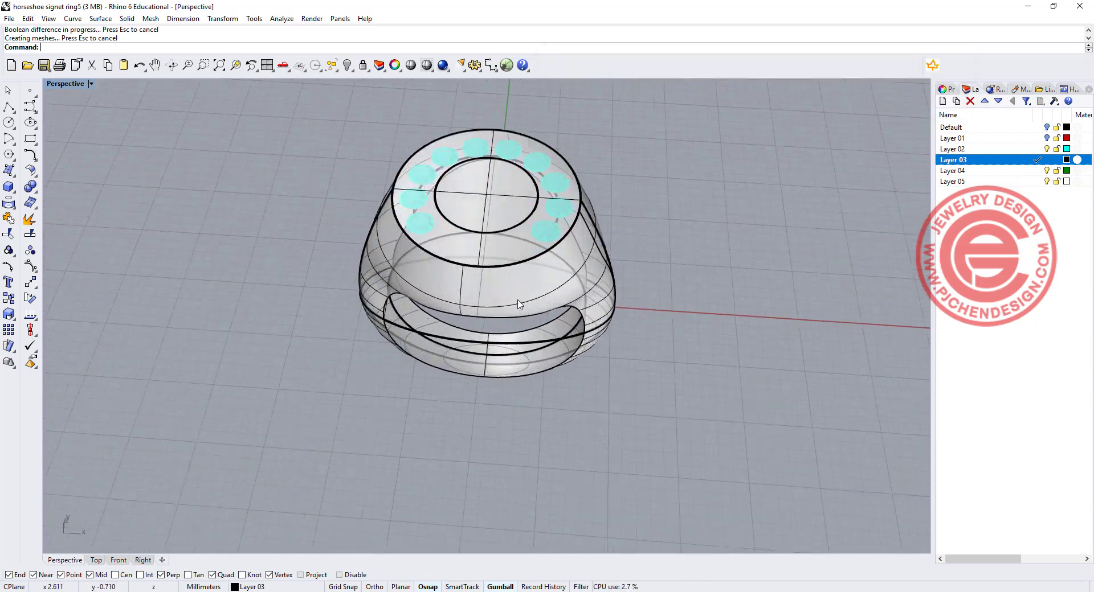
right_drag(520, 303, 526, 281)
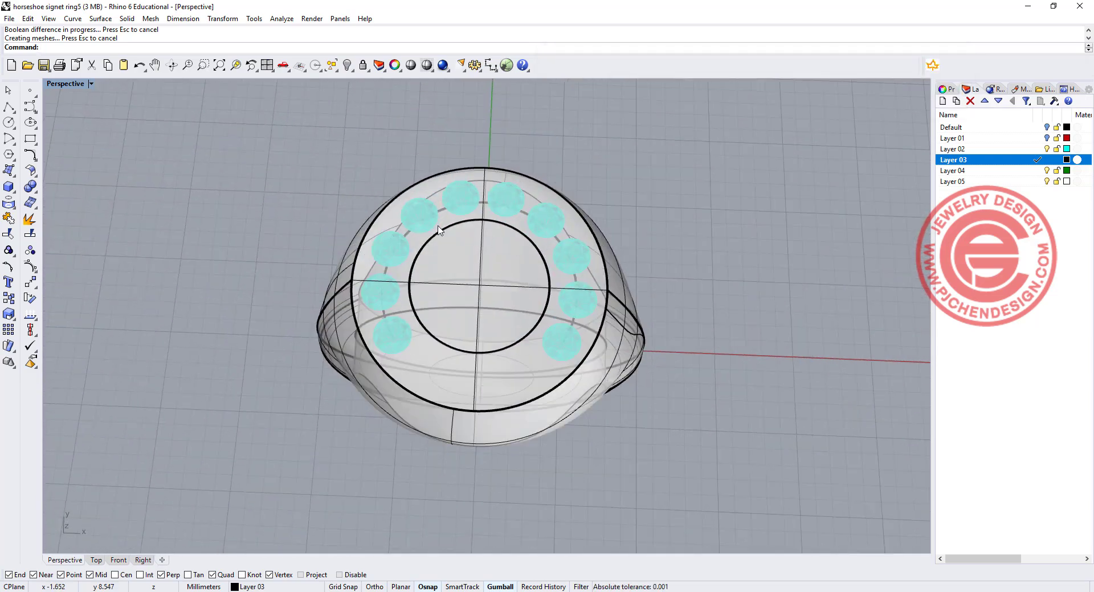
right_drag(533, 335, 567, 330)
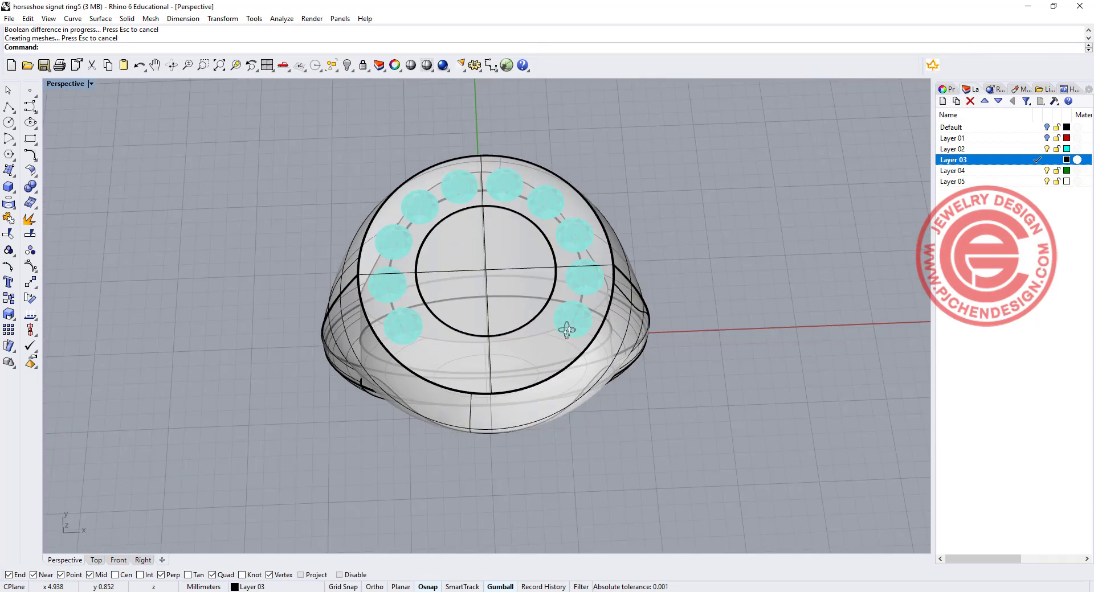
double_click(69, 85)
scroll(206, 180, up, 3)
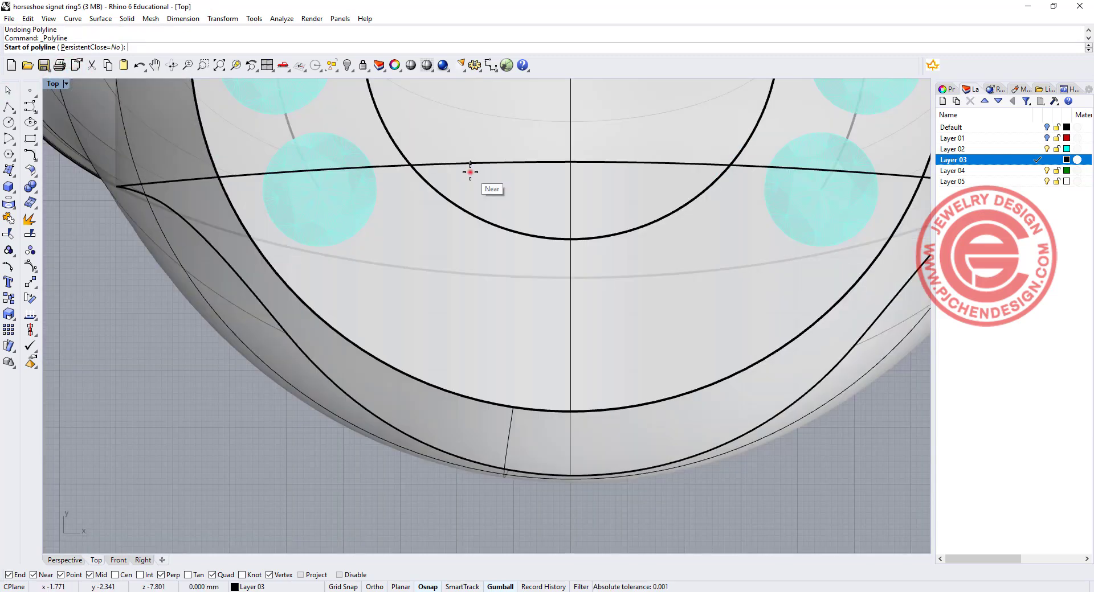
click(470, 171)
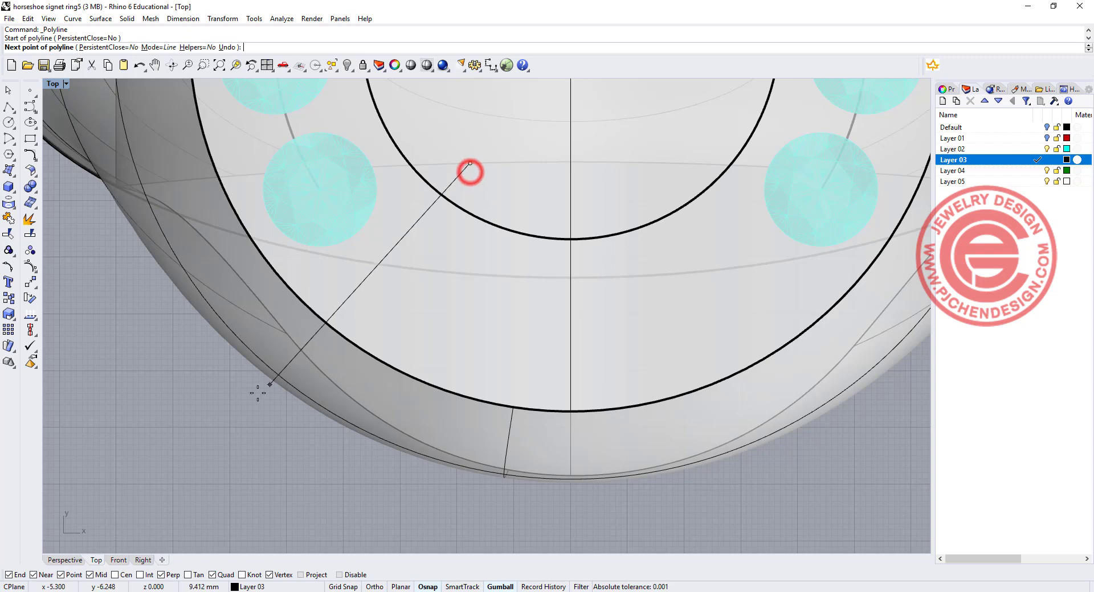
click(232, 411)
right_click(234, 412)
Mirror a copy of the diagonal line across the vertical axis through the origin in Top view
scroll(236, 410, down, 5)
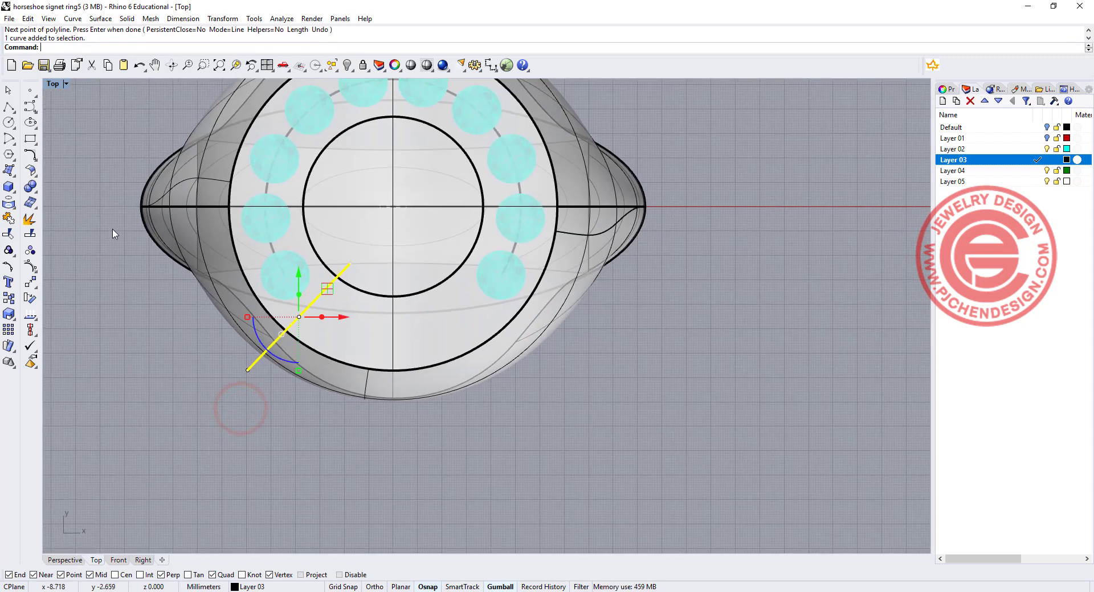
click(37, 283)
click(127, 288)
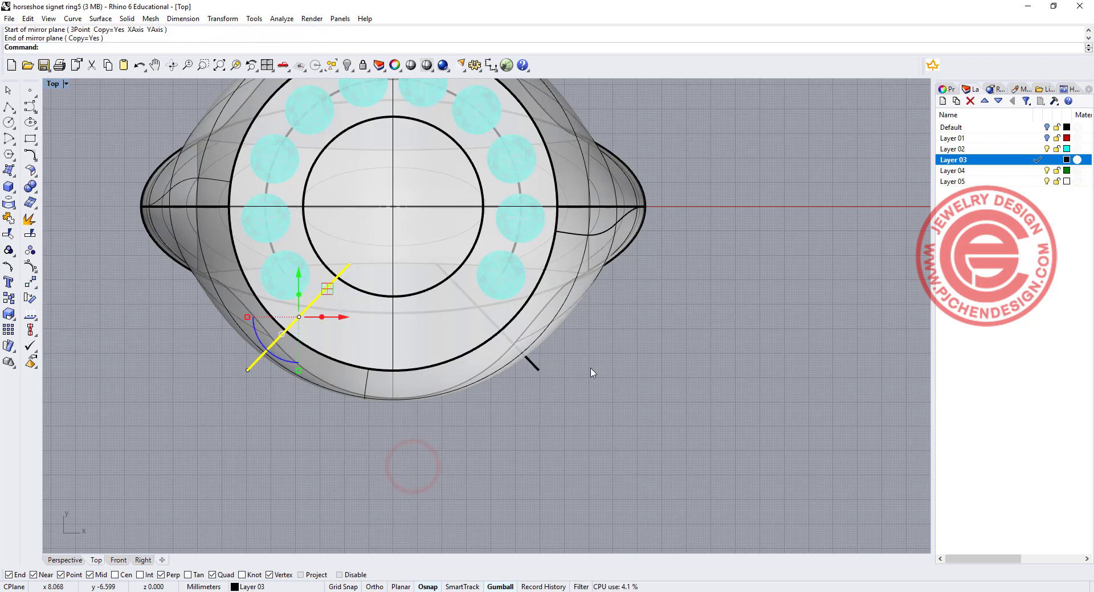
Move the two diagonal lines and the inner and outer horseshoe circles to Layer 04
click(540, 368)
click(456, 364)
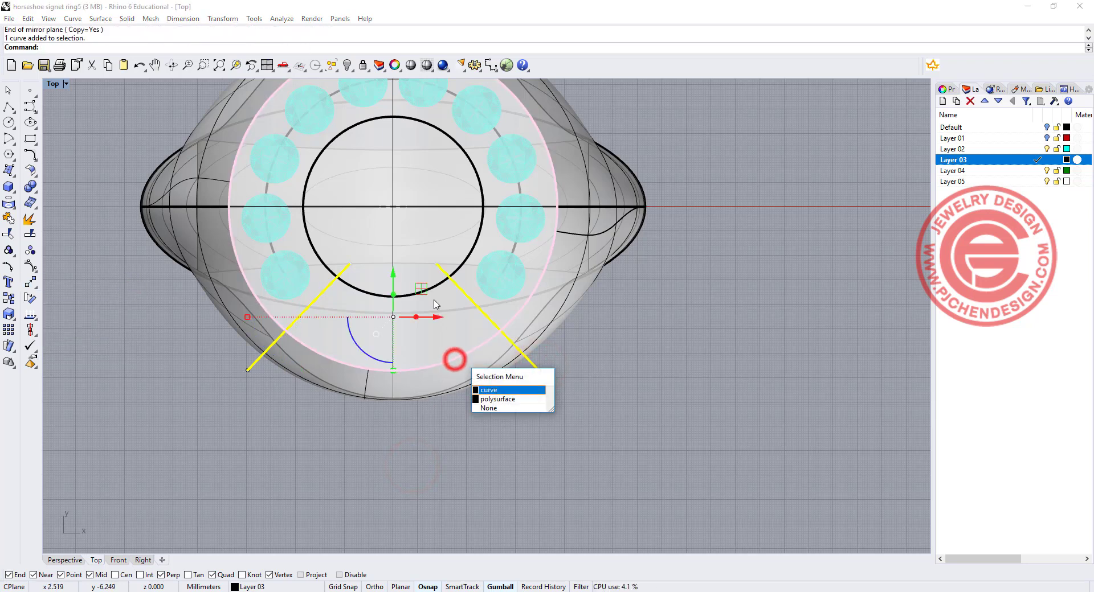
click(436, 288)
click(472, 357)
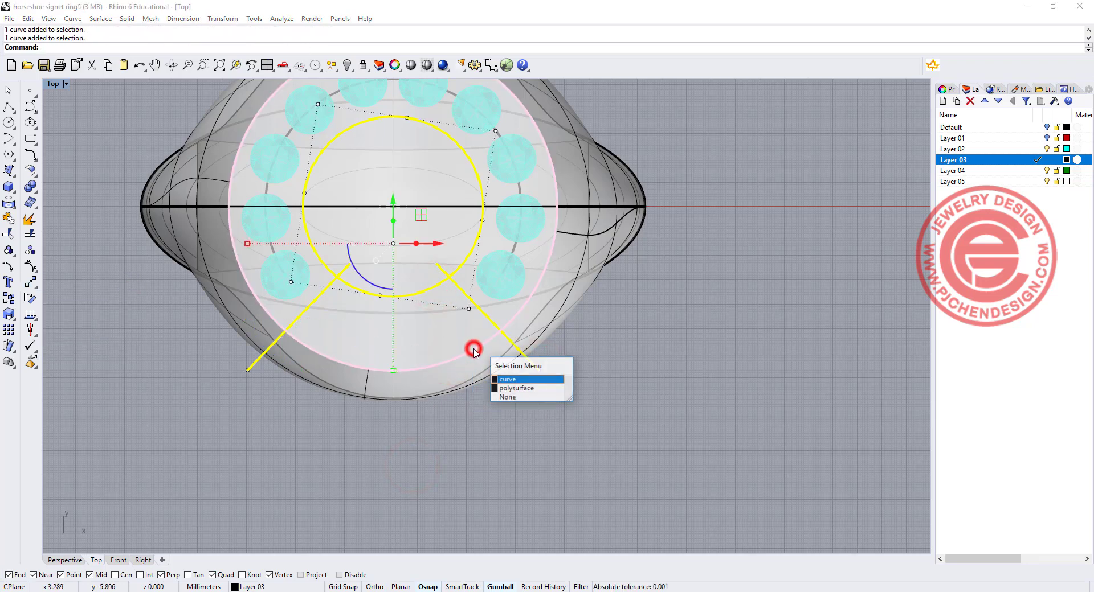
click(511, 380)
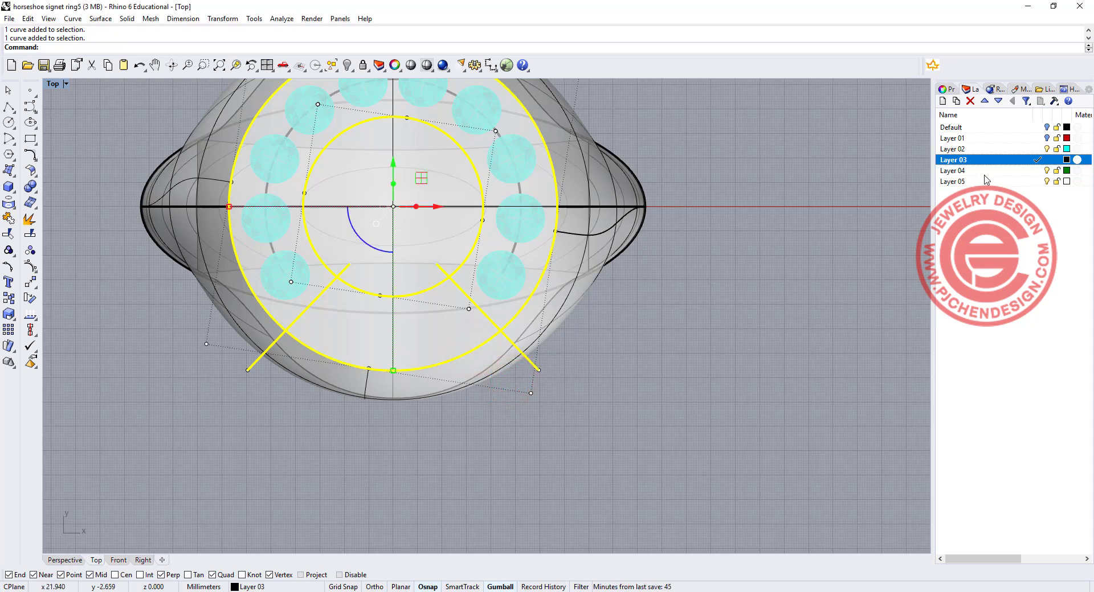
right_click(960, 171)
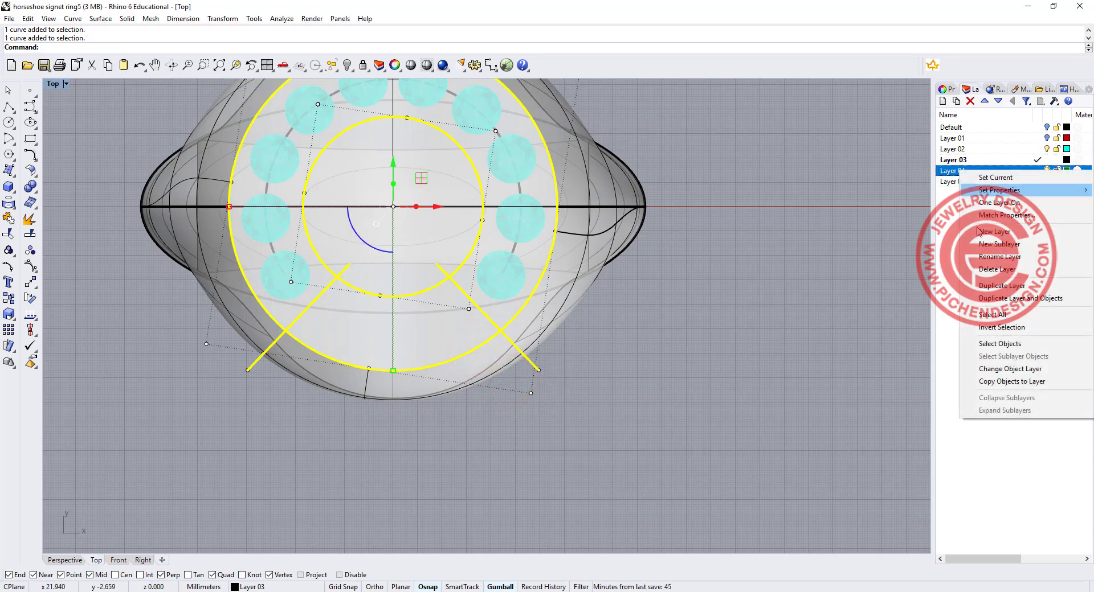
click(1012, 369)
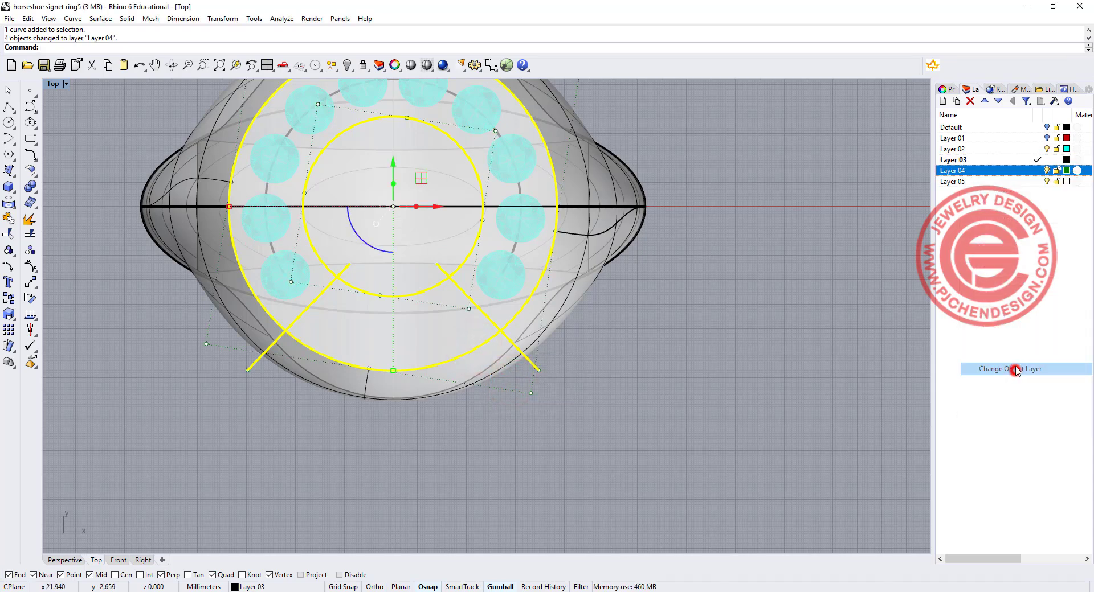
Make Layer 04 the current layer and hide Layer 03
click(1038, 170)
click(1046, 159)
click(641, 248)
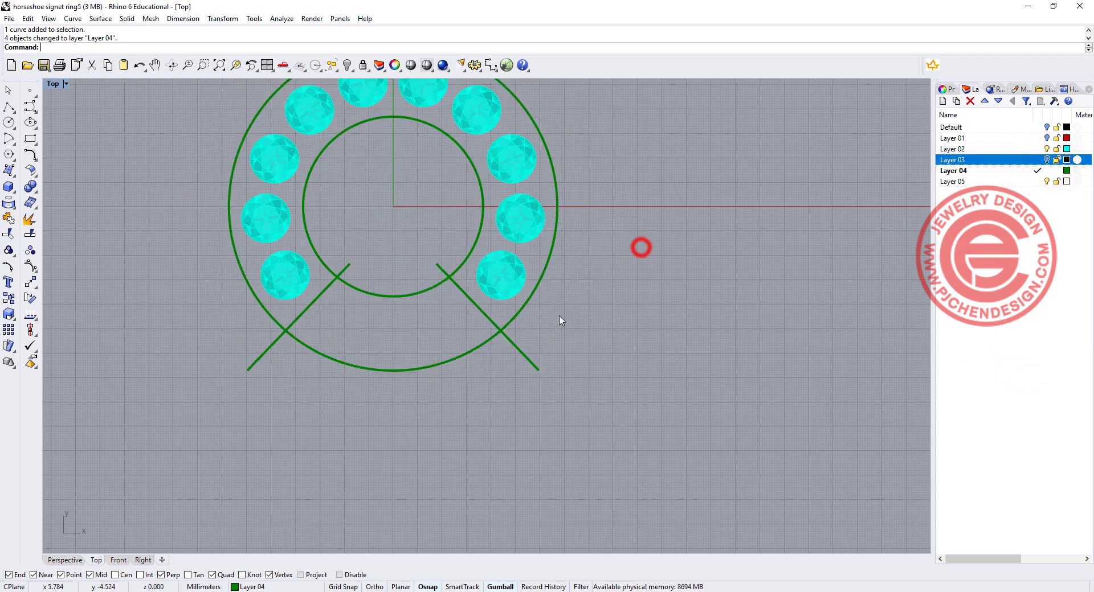
Project both circles and both diagonal lines onto the Top construction plane with ProjectToCPlane, deleting the input objects
right_drag(601, 295, 594, 283)
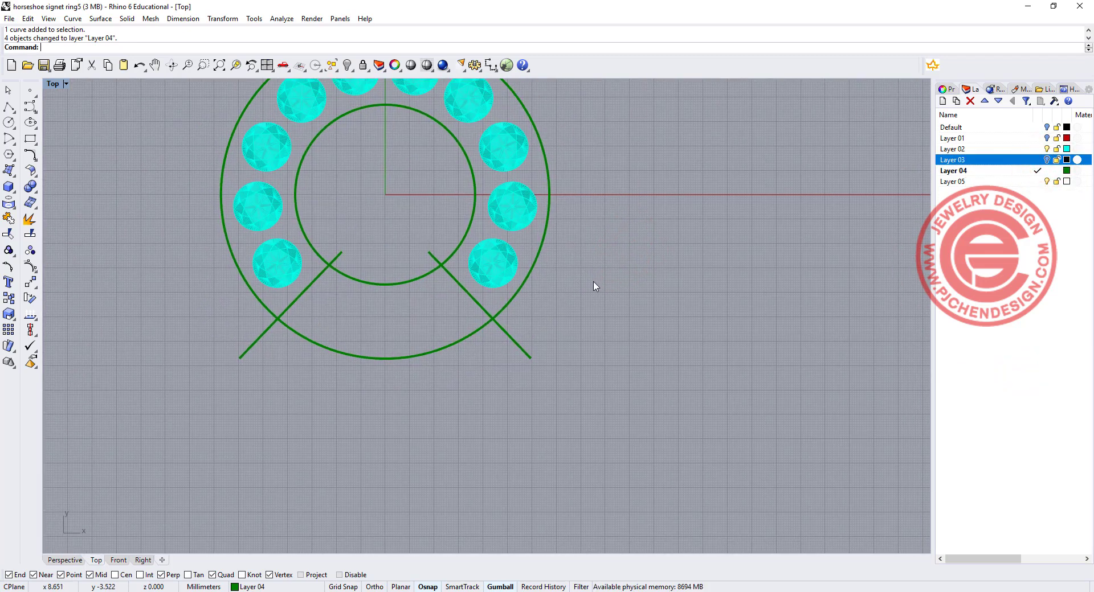
double_click(50, 85)
right_drag(672, 237, 713, 181)
scroll(220, 180, up, 5)
click(226, 176)
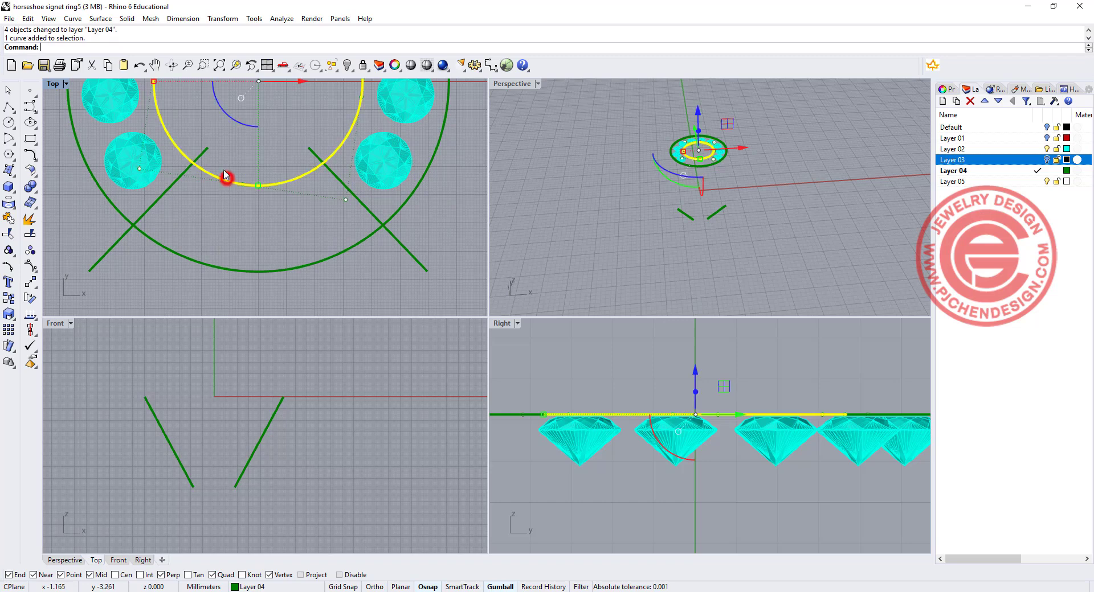
click(204, 151)
shift+click(205, 267)
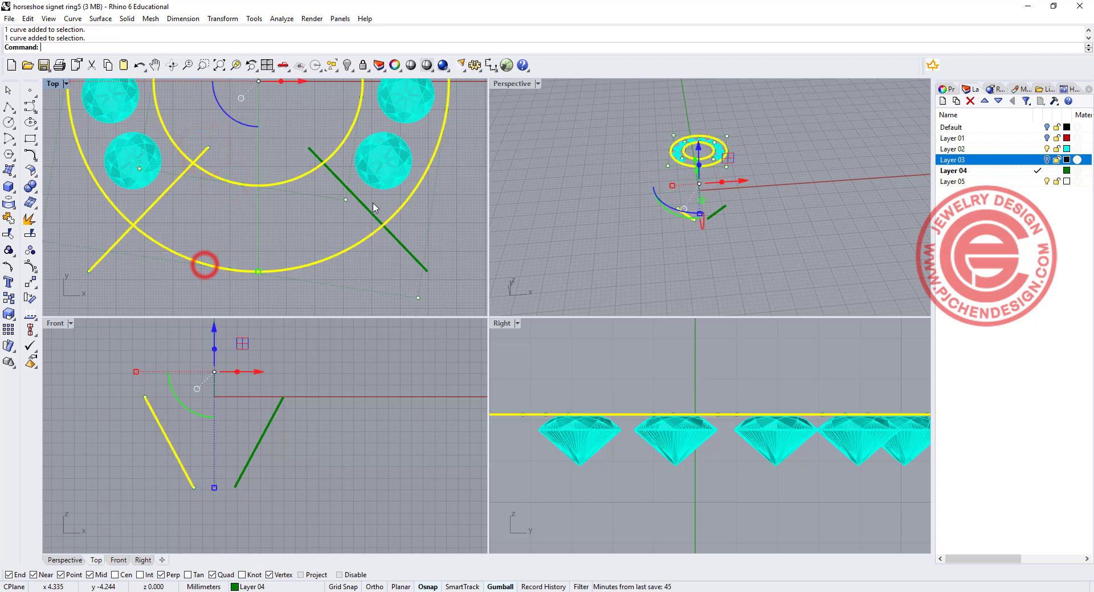
shift+click(367, 206)
double_click(50, 86)
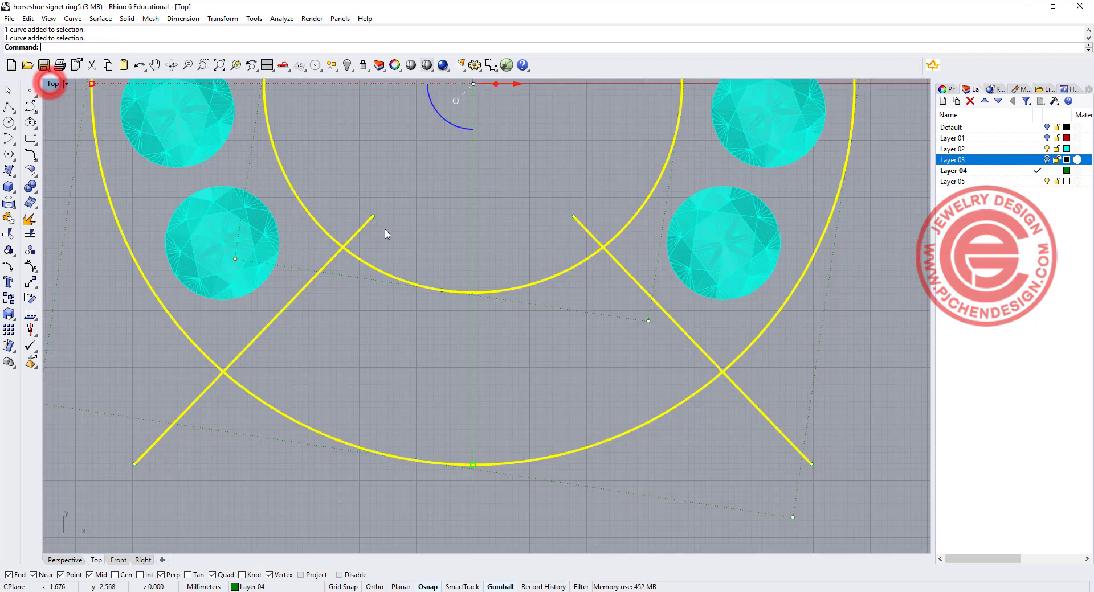
text(ProjectToCPlane)
key(Return)
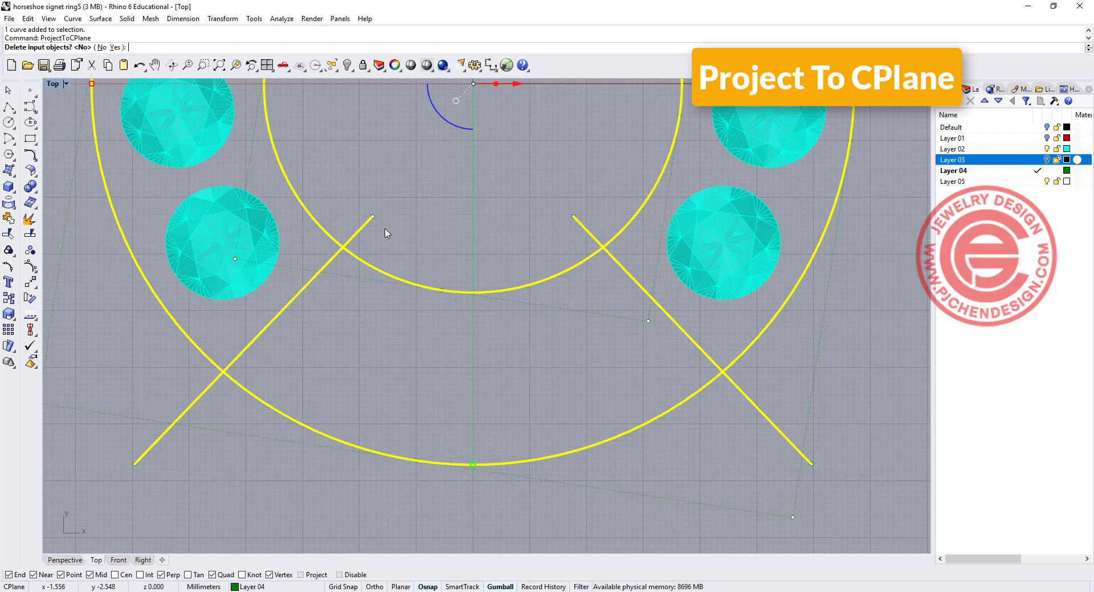
click(113, 46)
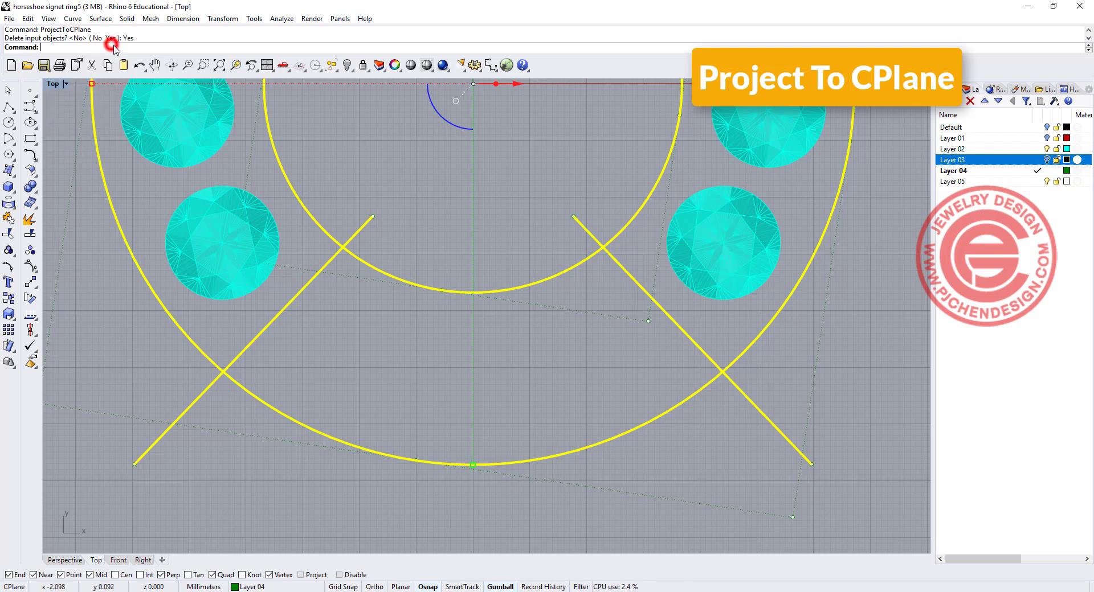
Trim away the inner circle's lower segment between the diagonal lines and the line ends inside that circle
double_click(52, 83)
scroll(678, 195, down, 3)
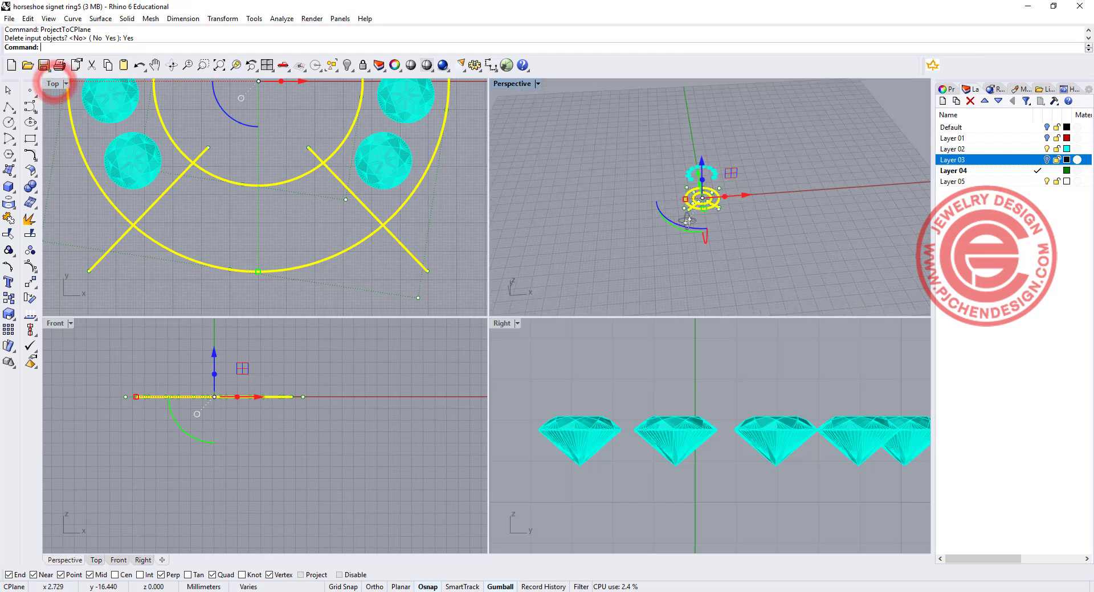
click(8, 235)
click(224, 180)
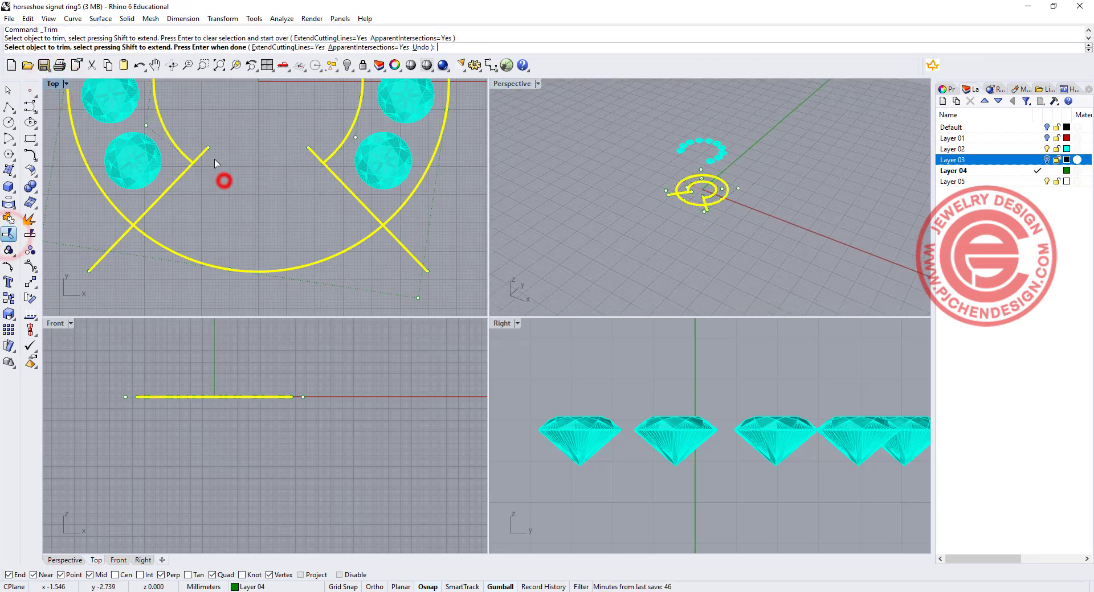
click(202, 152)
click(314, 150)
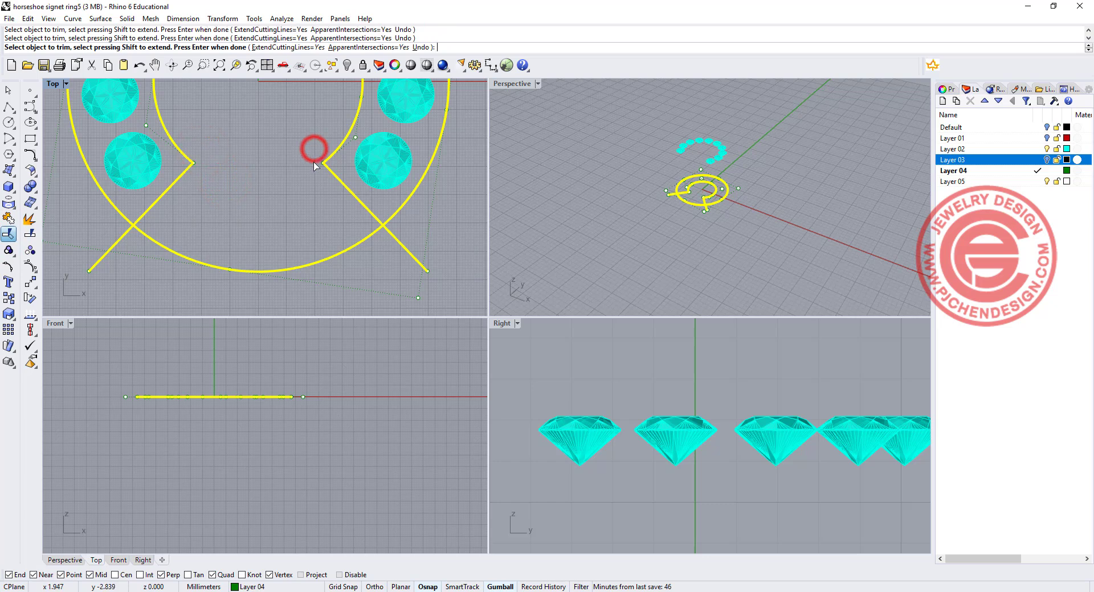
scroll(231, 218, down, 3)
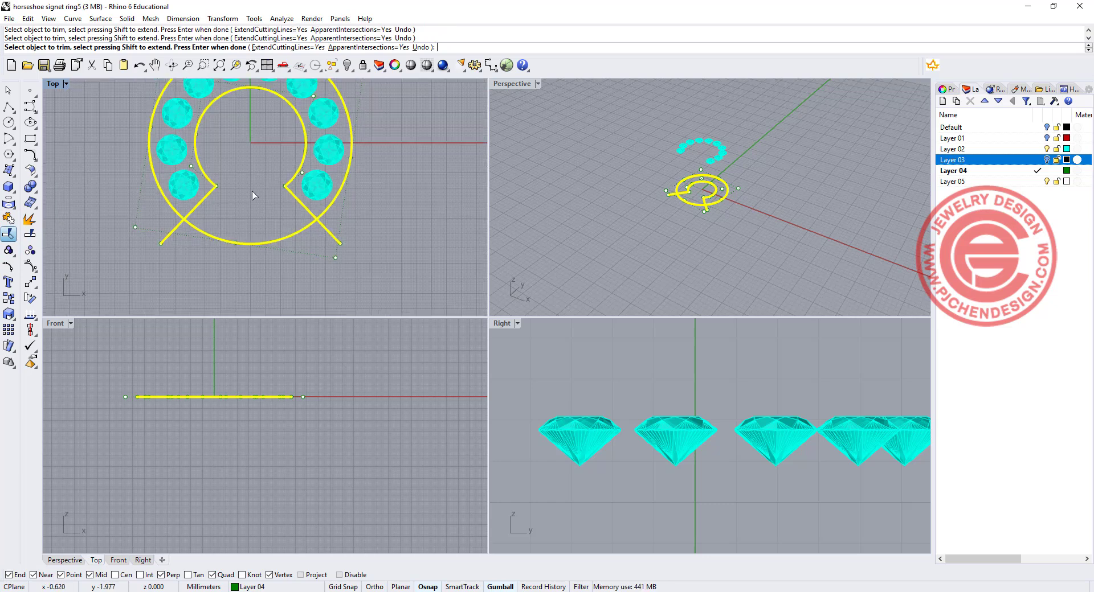
key(Return)
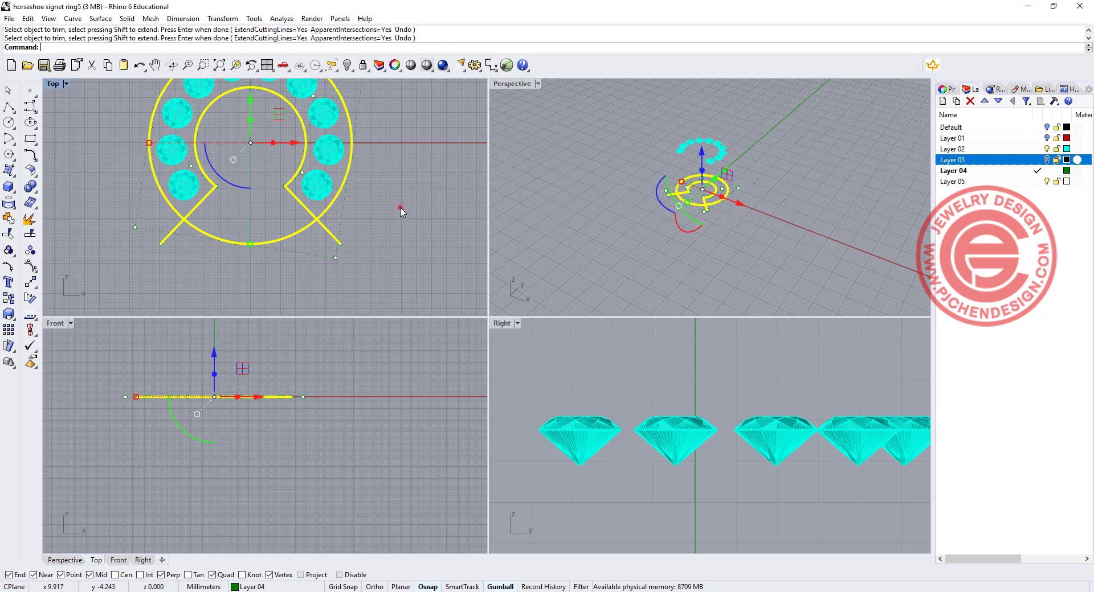
click(399, 208)
Draw a downward-bulging arc in Top view between the lower ends of the diagonal lines, passing below the outer circle
click(336, 238)
shift+click(286, 187)
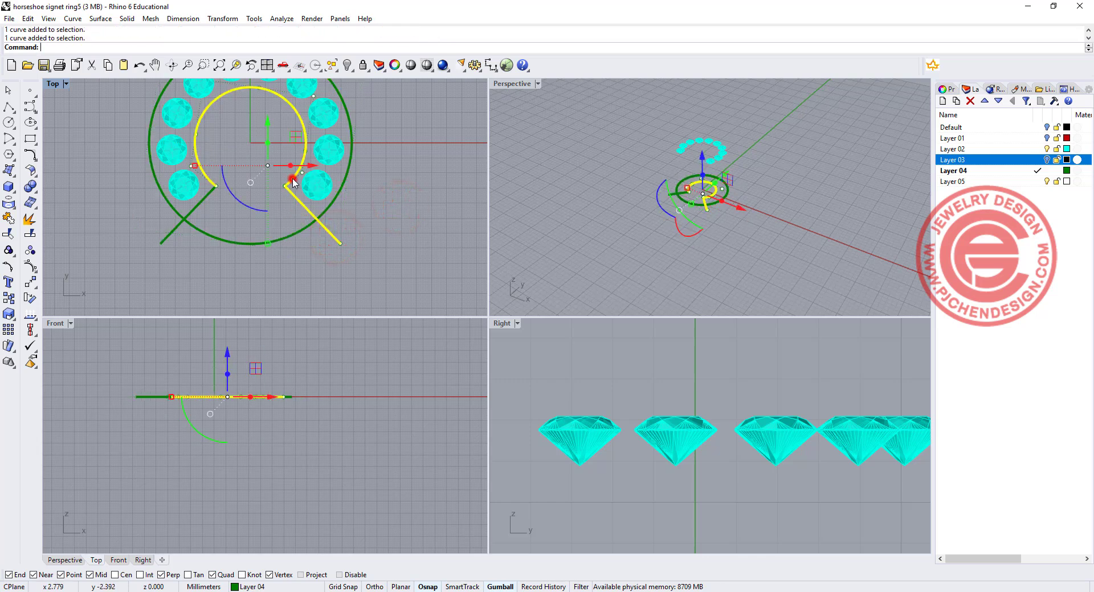
shift+click(207, 201)
mouse_move(8, 138)
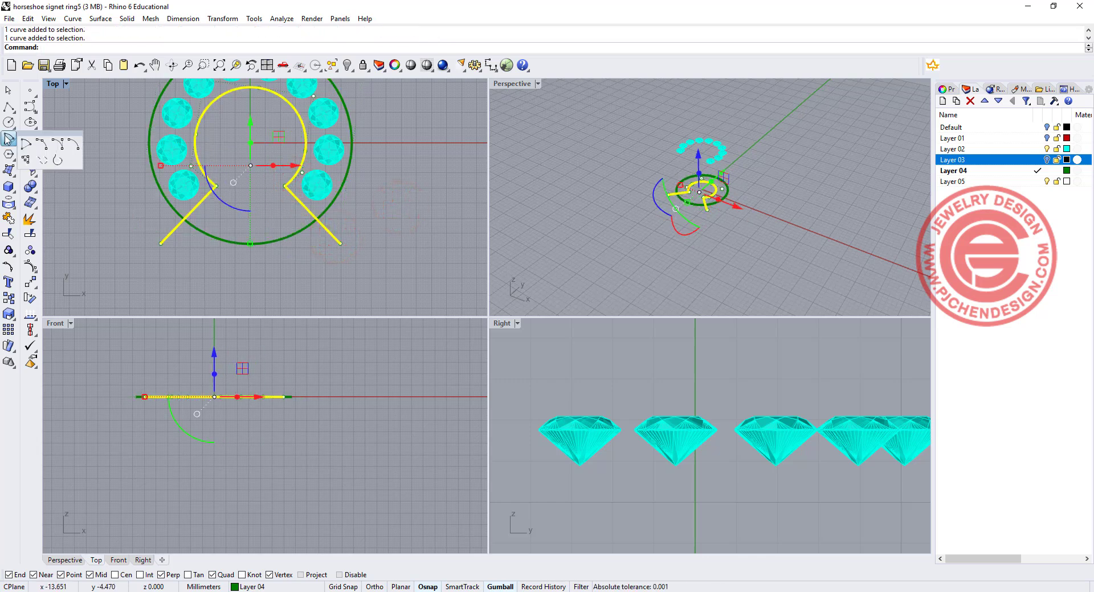
click(40, 145)
click(161, 243)
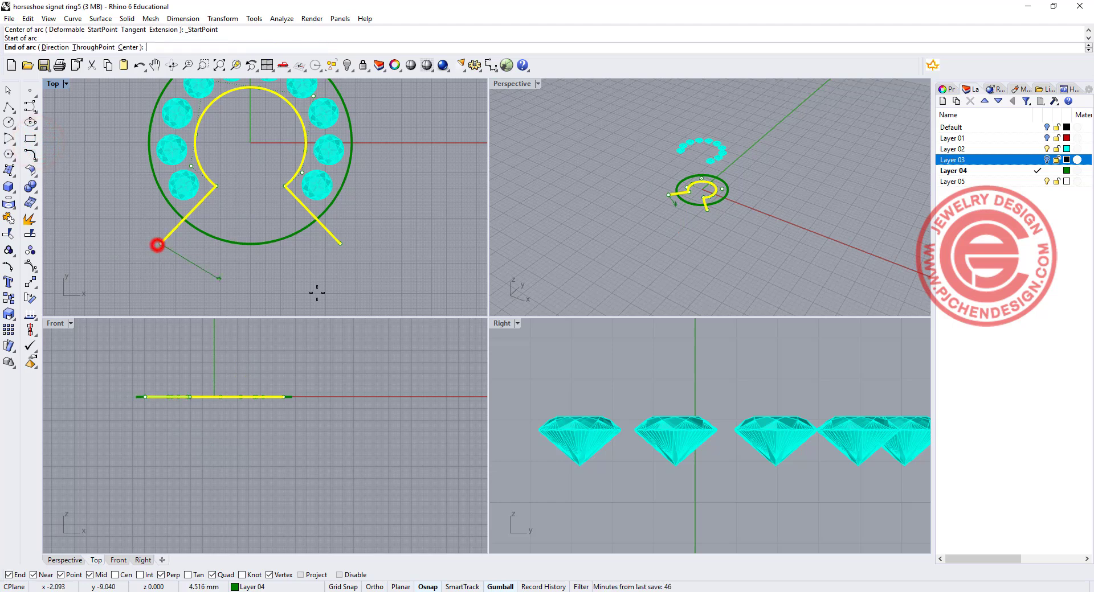
click(337, 246)
click(279, 279)
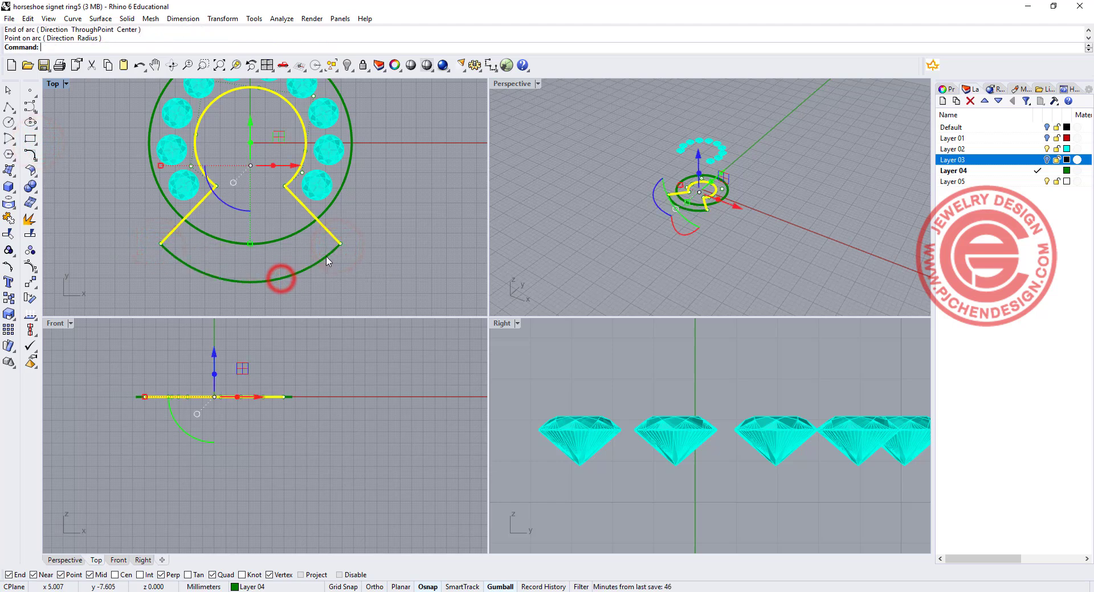
Join the arc, both diagonal lines and the trimmed inner circle into one closed keyhole-shaped curve
shift+click(329, 252)
click(9, 217)
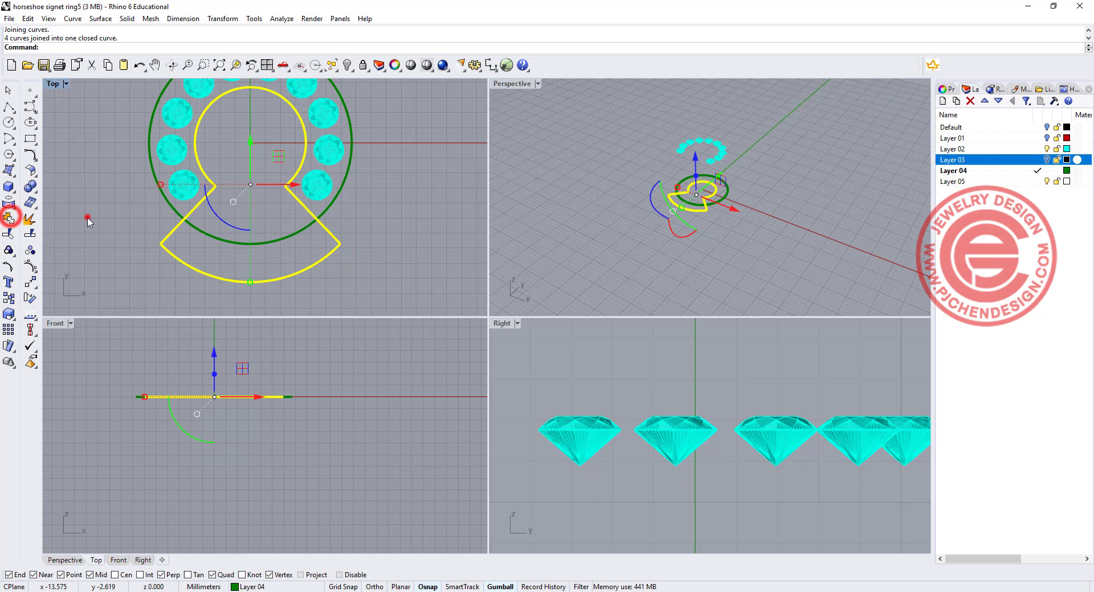
click(87, 217)
Extrude the closed keyhole curve straight upward as a solid to above the gemstones, with BothSides set to No
click(295, 279)
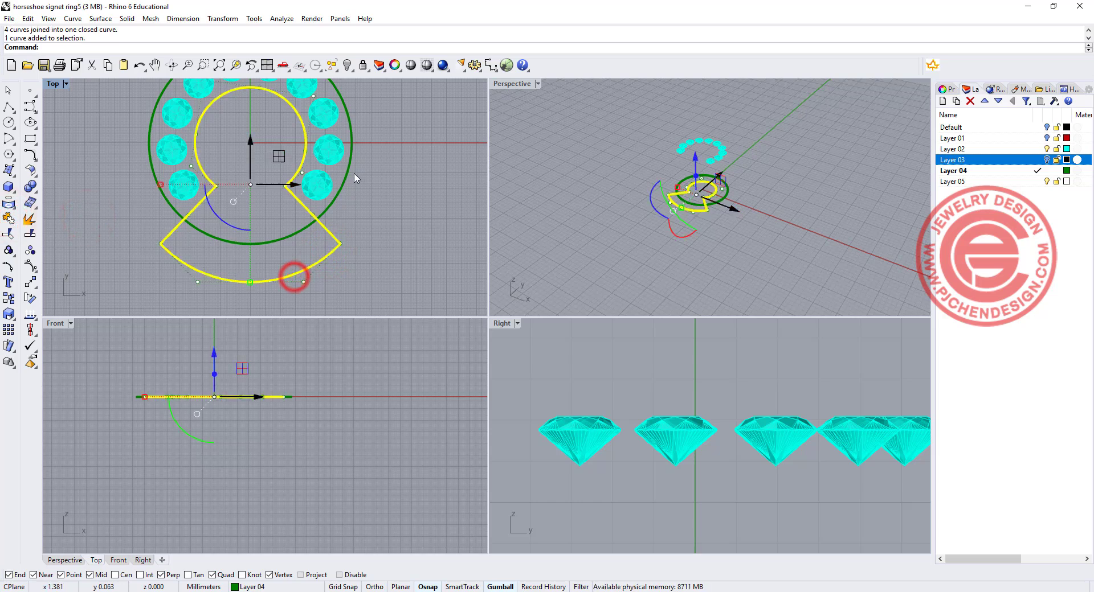
scroll(745, 181, up, 2)
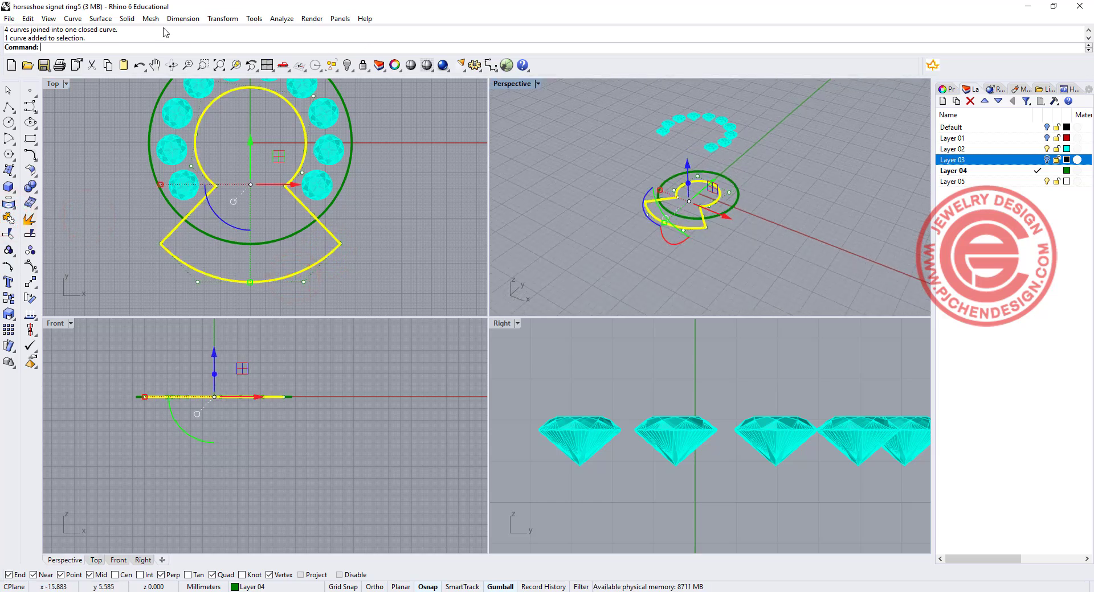
click(126, 19)
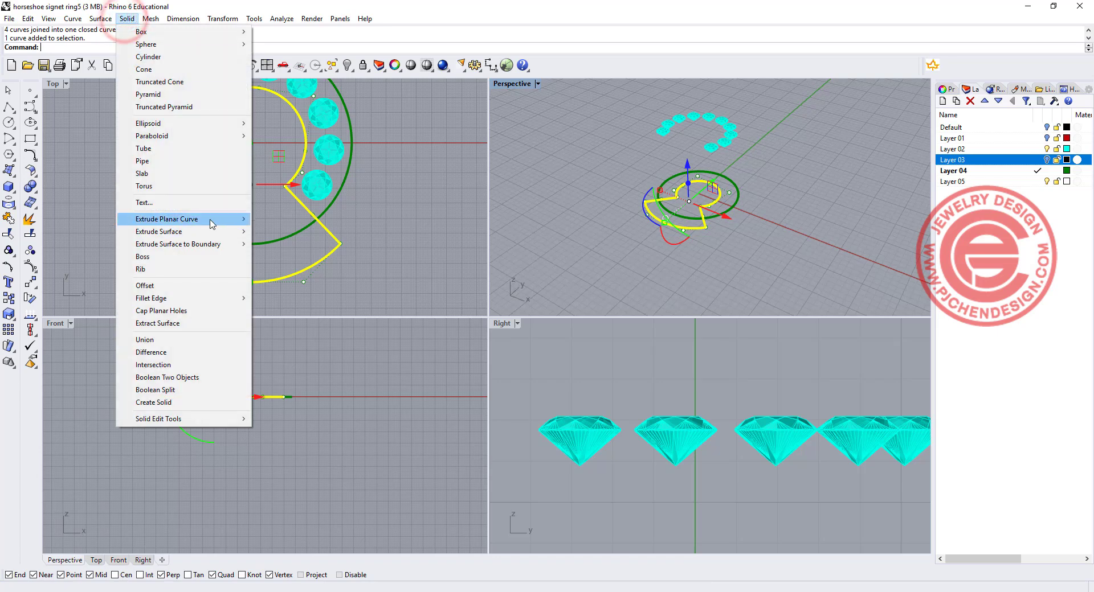
mouse_move(239, 220)
click(287, 221)
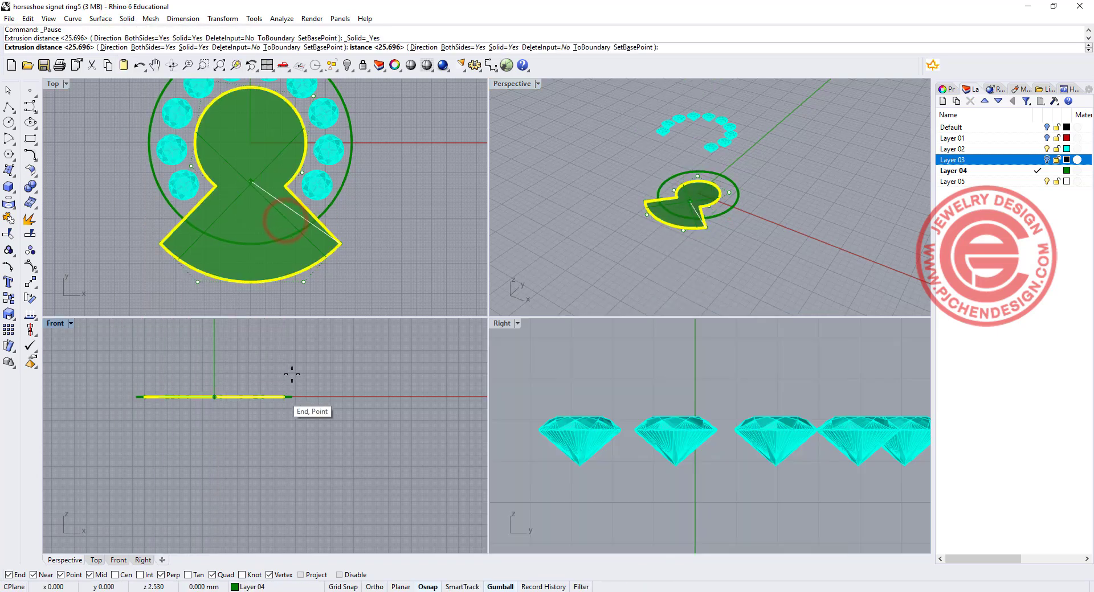
click(149, 48)
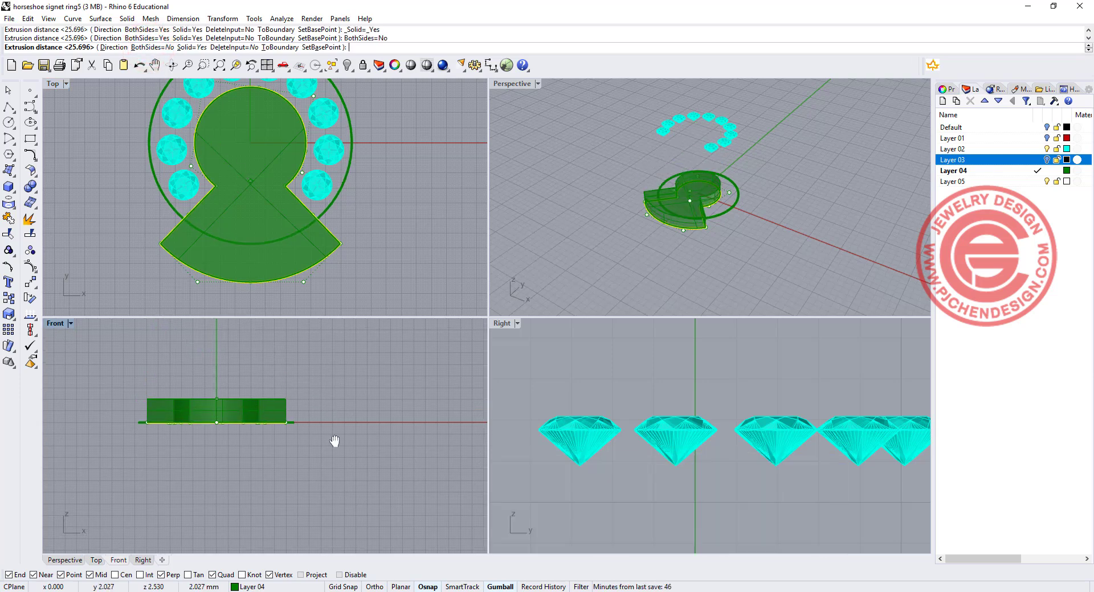
click(264, 352)
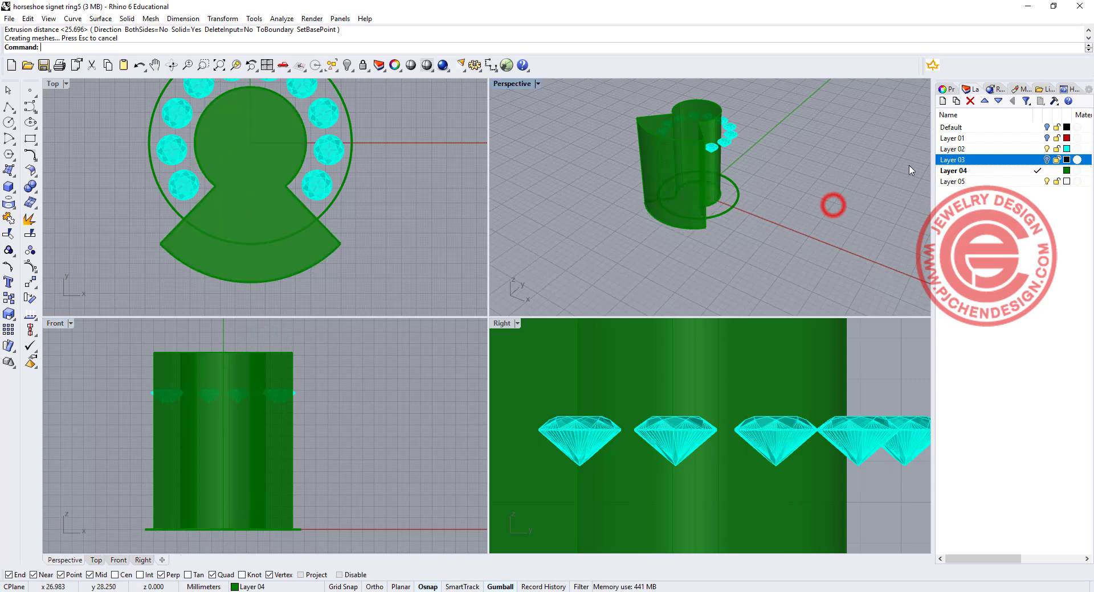
Show Layer 03 and subtract the keyhole-shaped solid from the ring body with a Boolean Difference
click(1046, 160)
right_drag(810, 162, 752, 219)
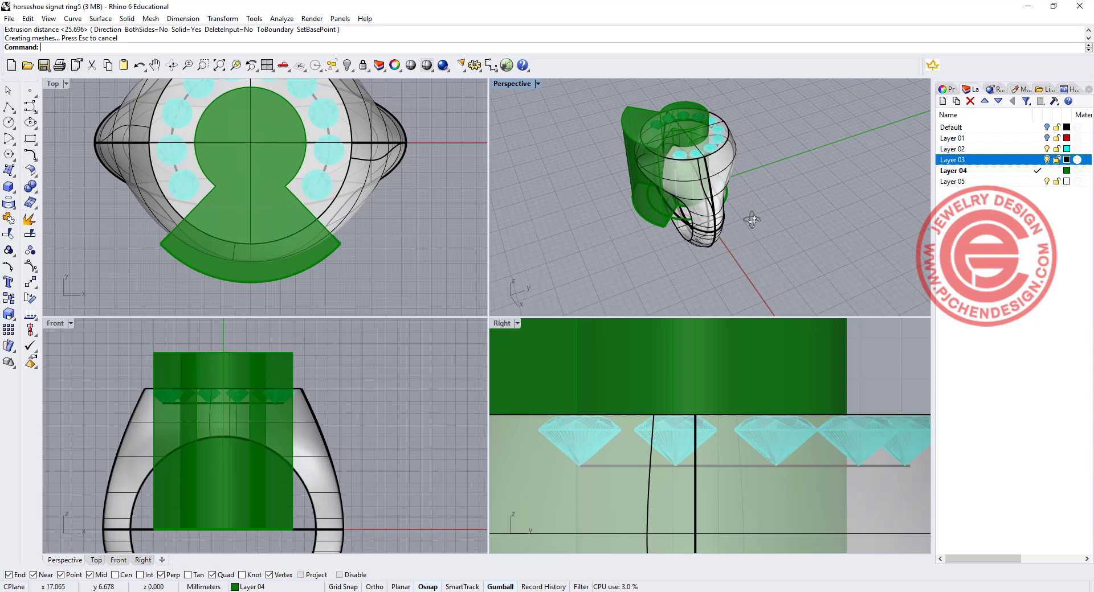
click(30, 188)
click(61, 195)
click(357, 201)
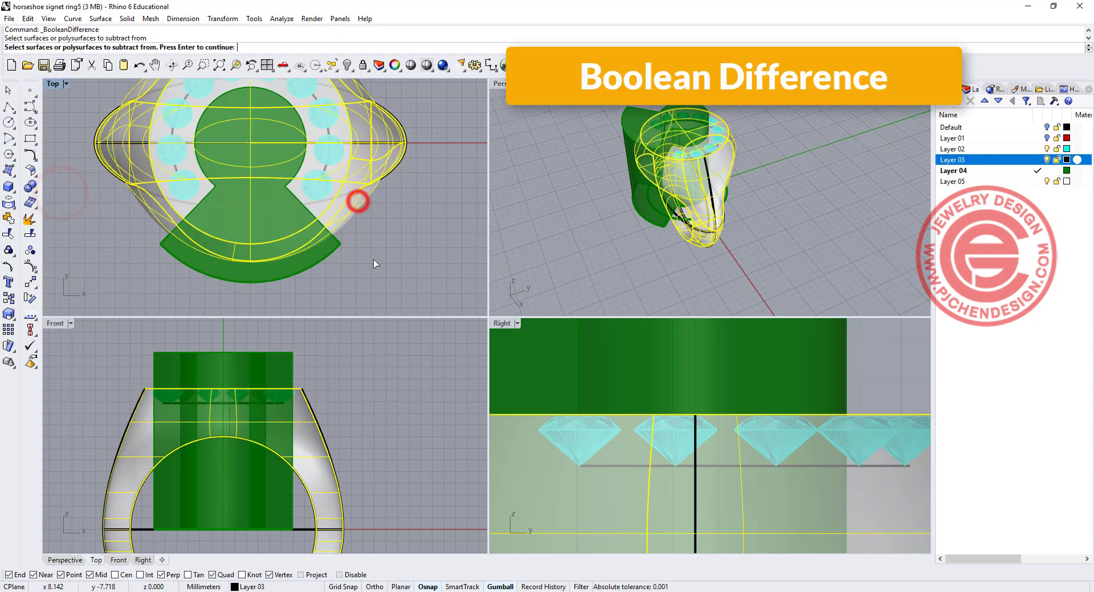
key(Return)
click(317, 249)
key(Return)
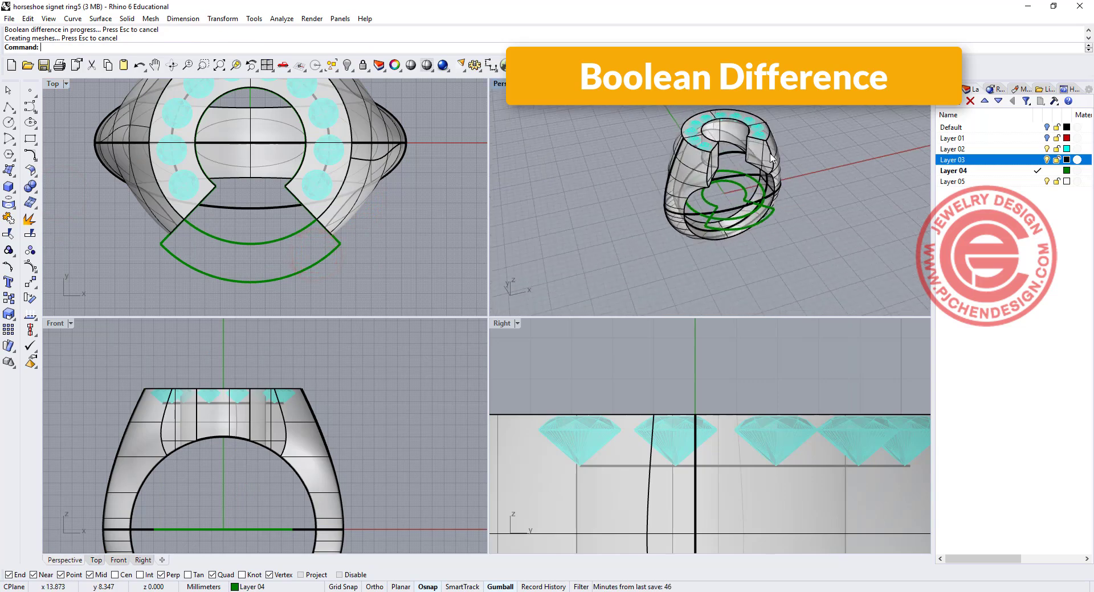
Duplicate all edges of the ring's horseshoe-shaped top face and join them into one closed curve
scroll(766, 151, up, 4)
right_drag(746, 119, 665, 112)
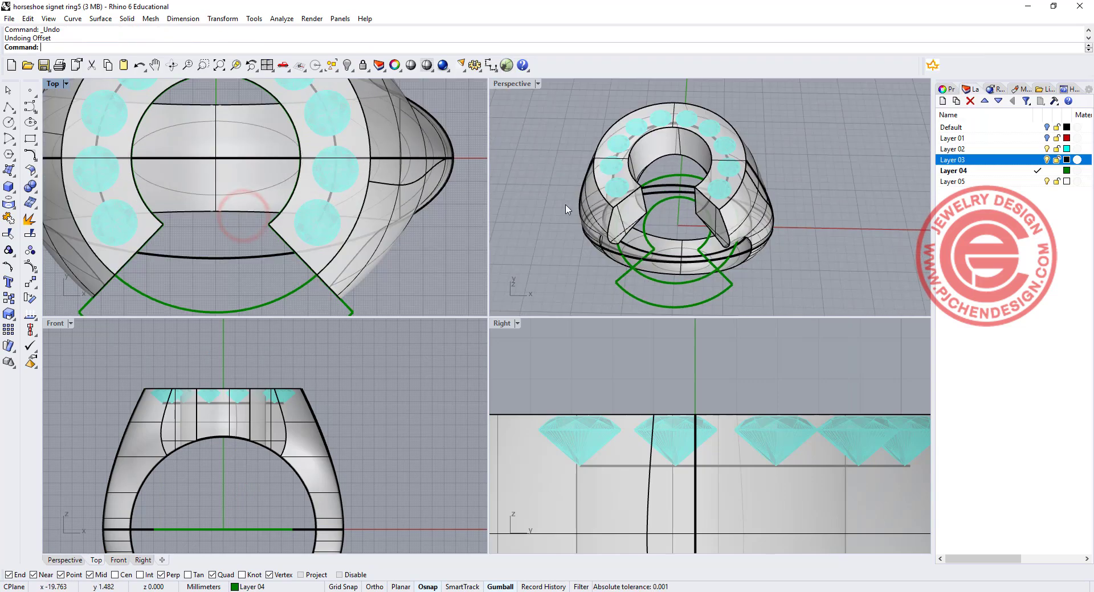
scroll(789, 195, up, 5)
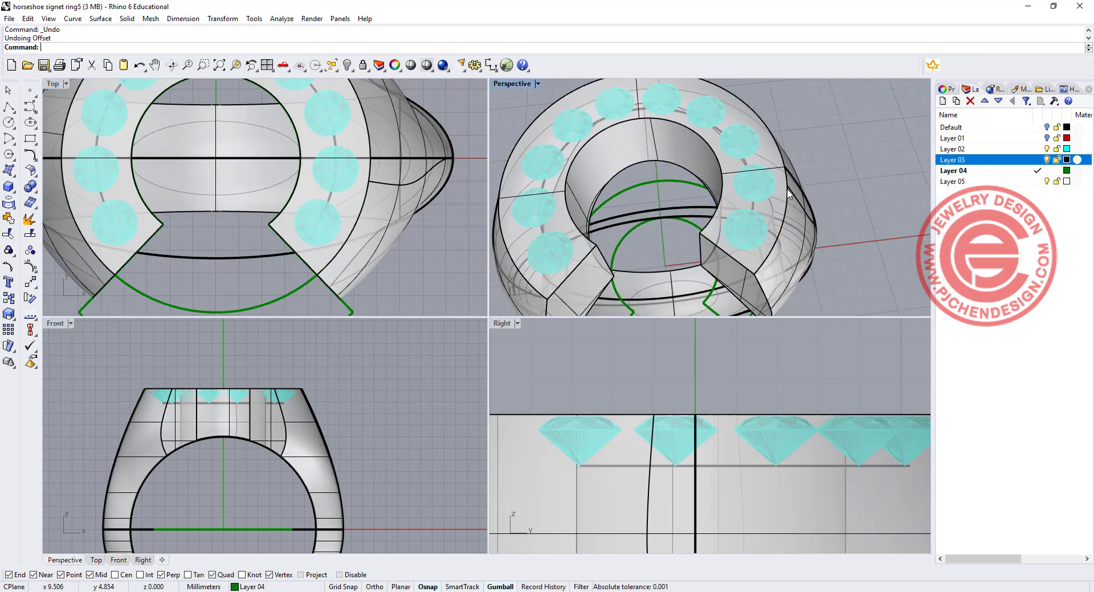
scroll(795, 196, down, 4)
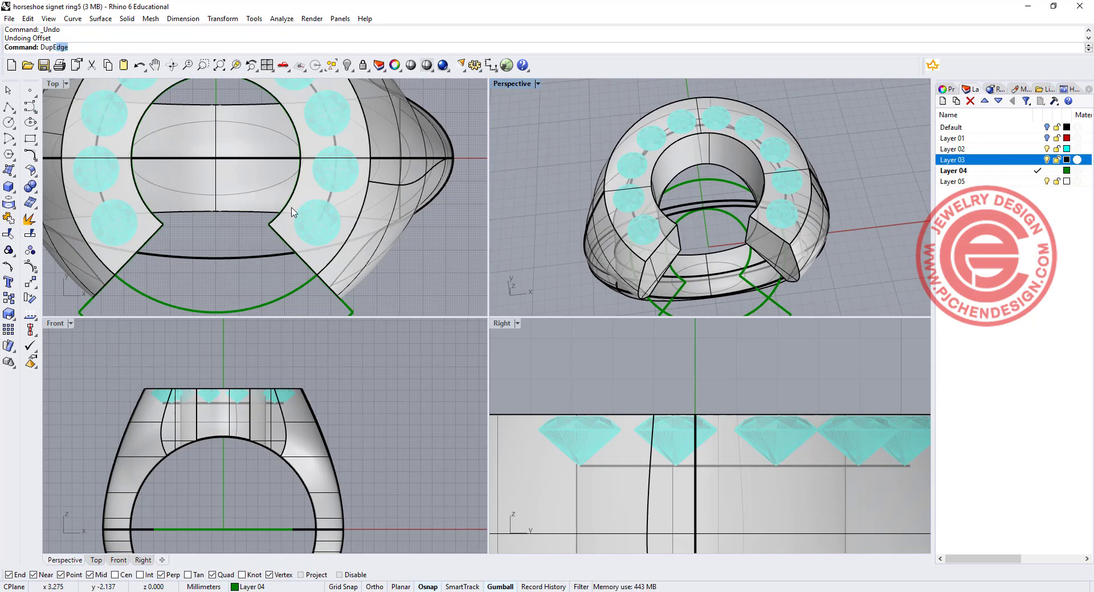
key(Return)
scroll(611, 197, up, 5)
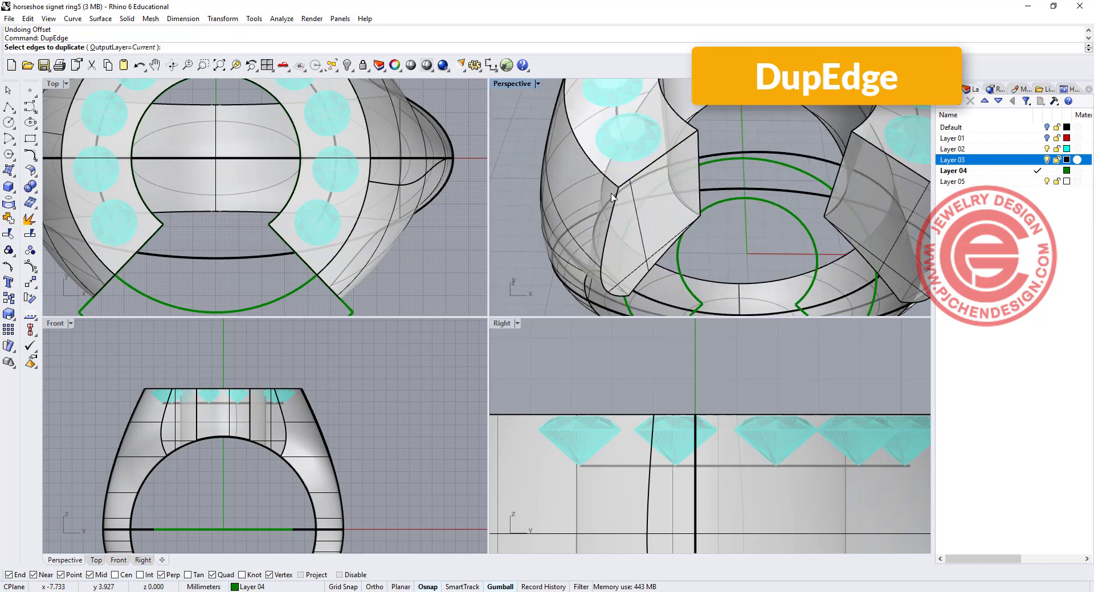
click(591, 167)
click(640, 171)
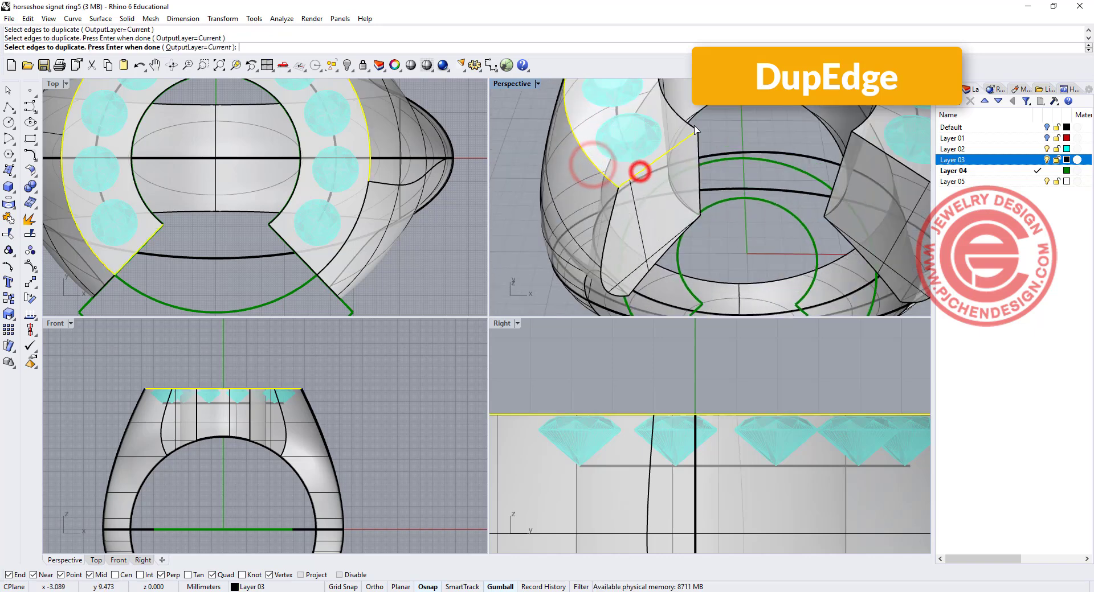
click(684, 116)
click(876, 146)
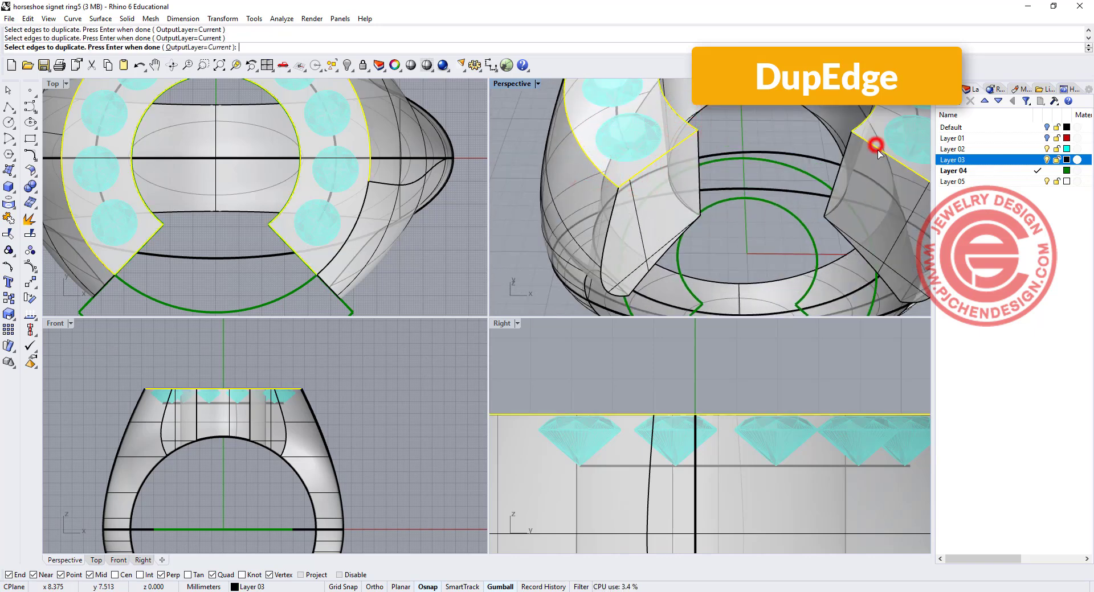
scroll(757, 208, down, 9)
scroll(817, 188, up, 6)
scroll(842, 147, up, 5)
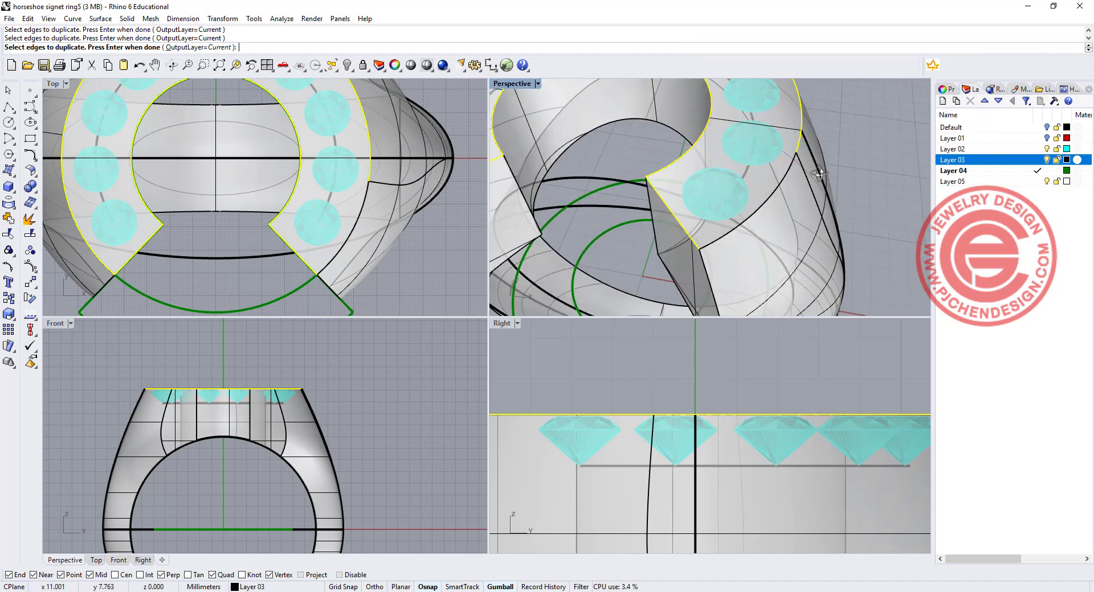
scroll(712, 158, down, 5)
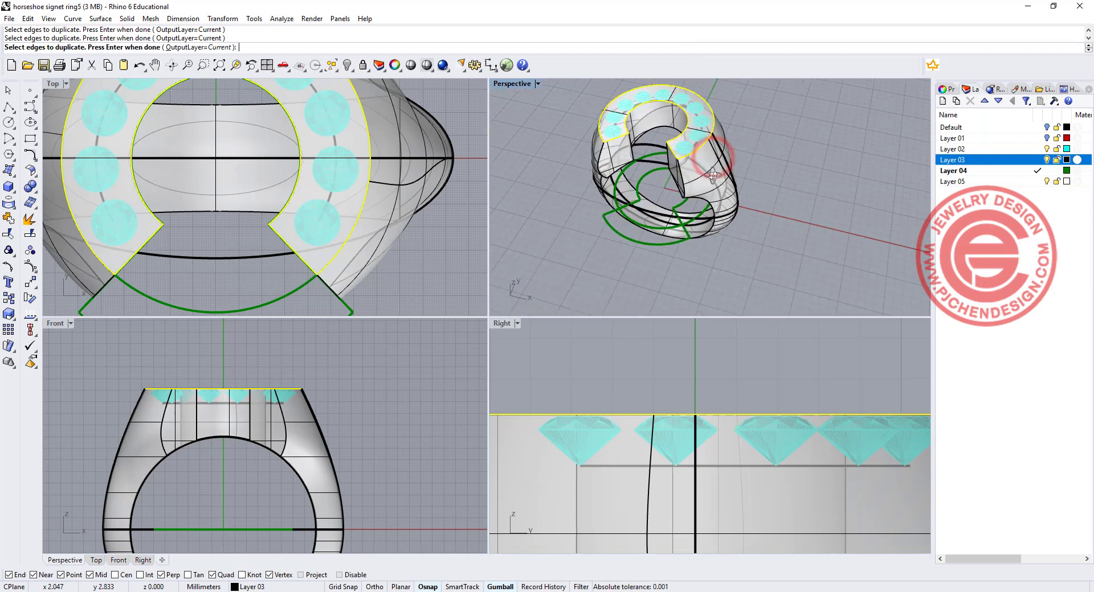
key(Return)
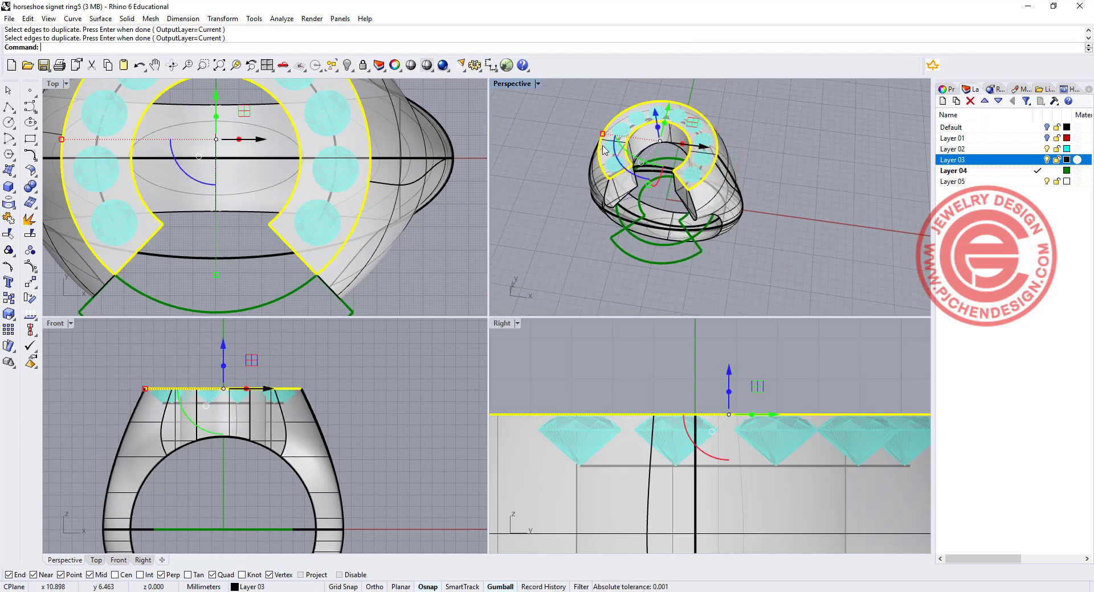
click(9, 217)
Offset the closed horseshoe curve 0.5 mm inward in Top view, with Corner set to Sharp
scroll(278, 175, down, 3)
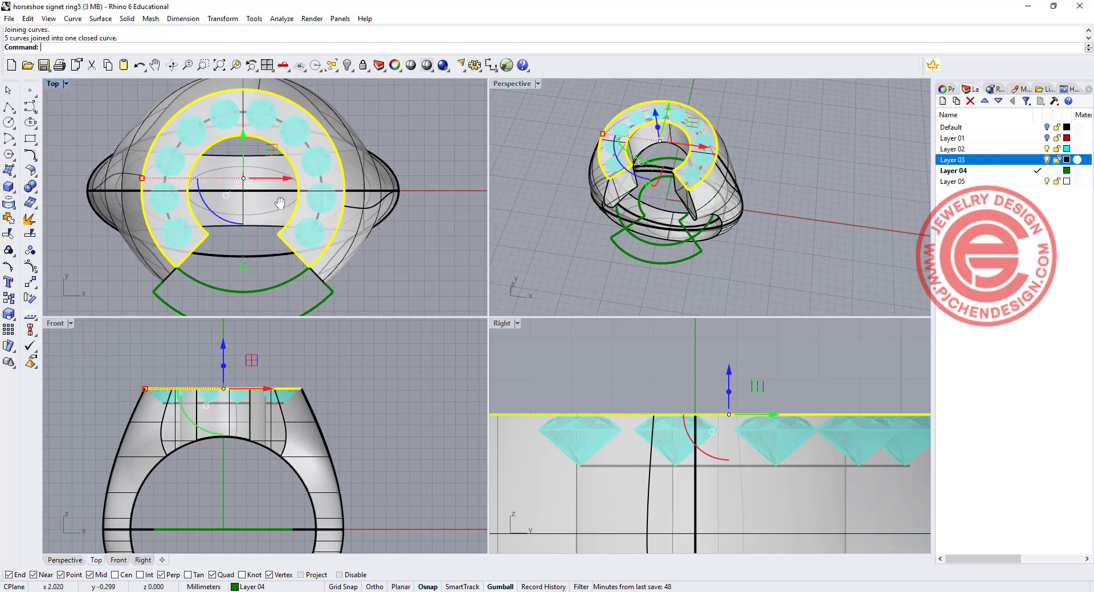
click(31, 155)
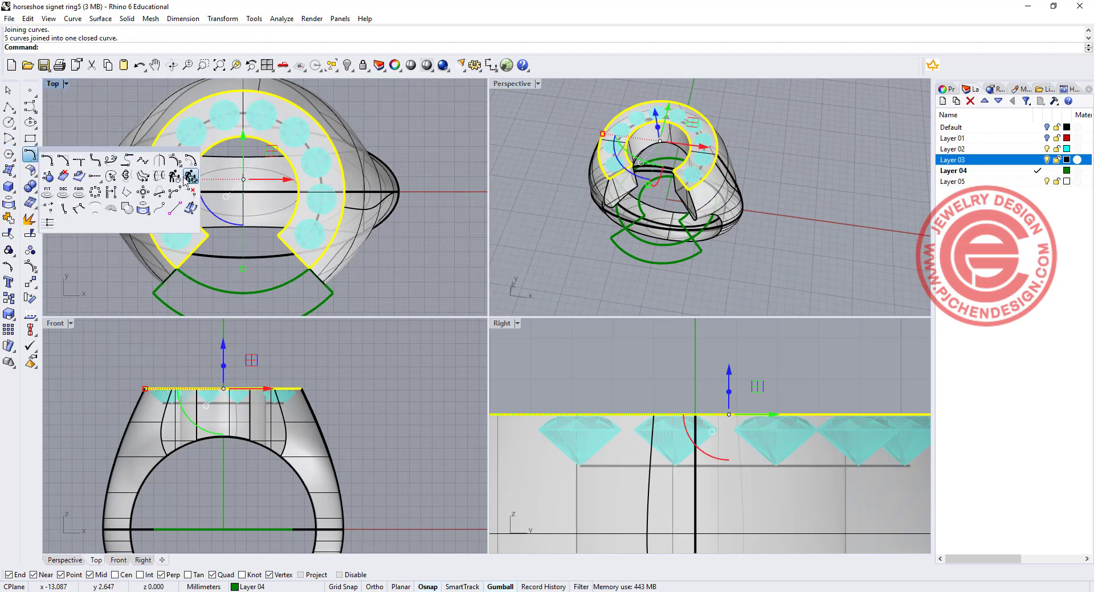
click(192, 162)
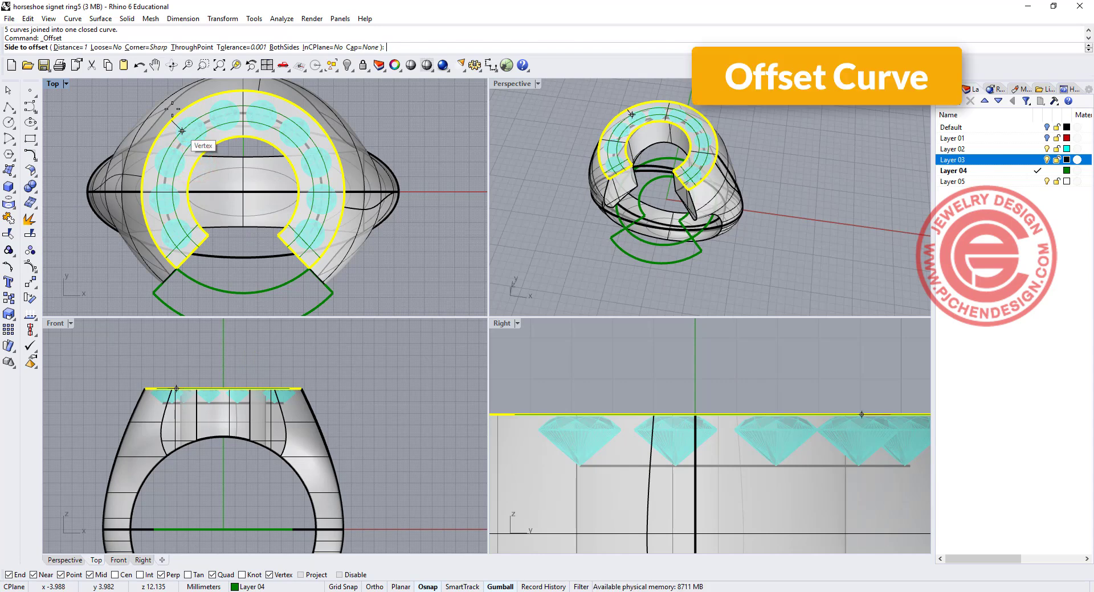
click(67, 46)
text(0.4)
key(Return)
click(71, 47)
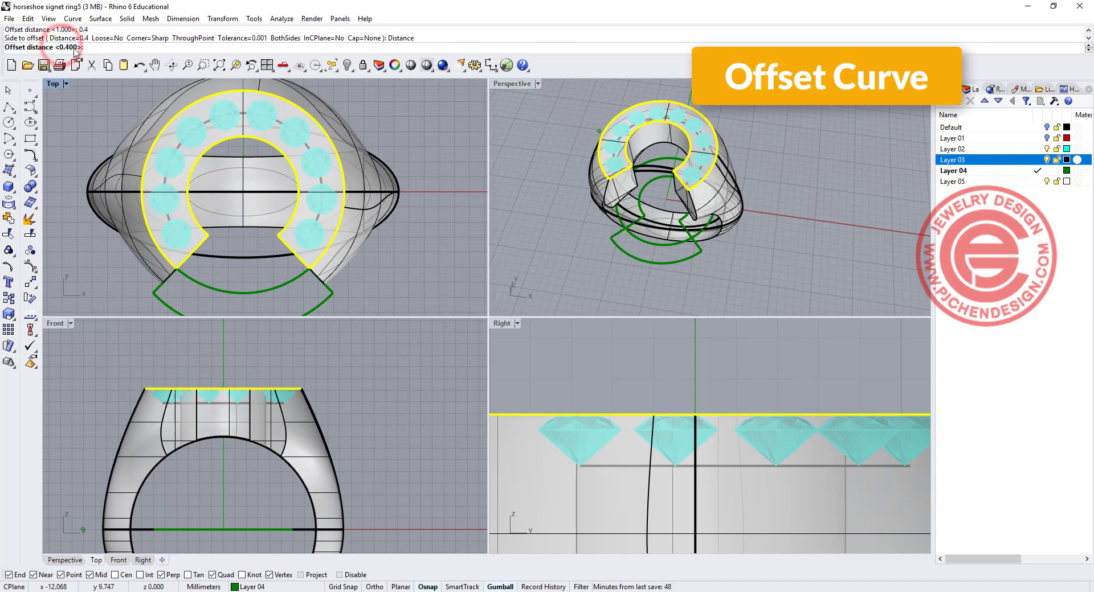
text(0.5)
key(Return)
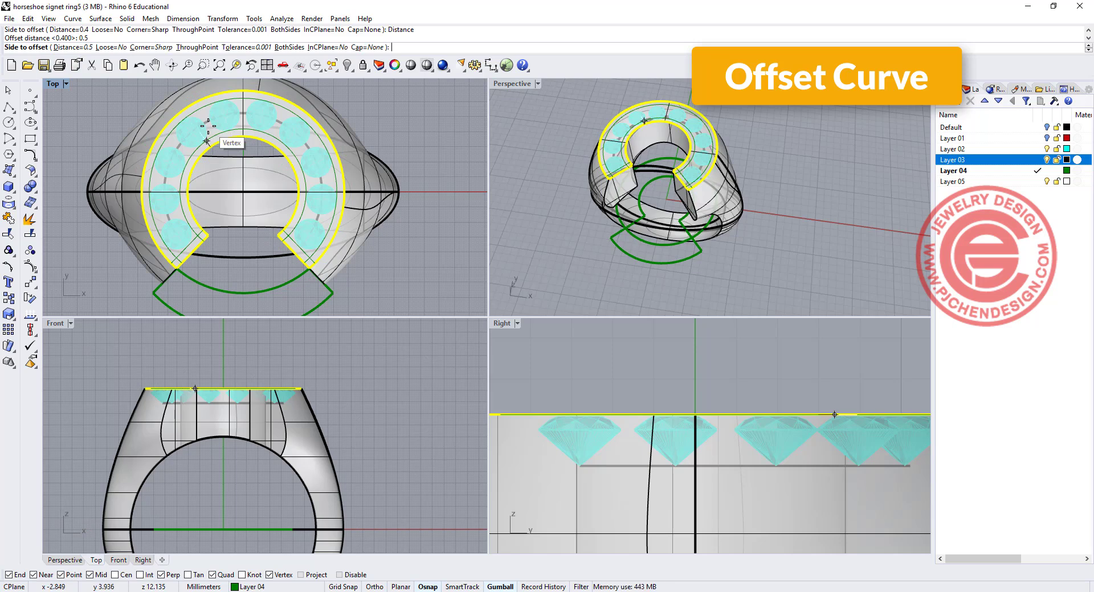
click(208, 114)
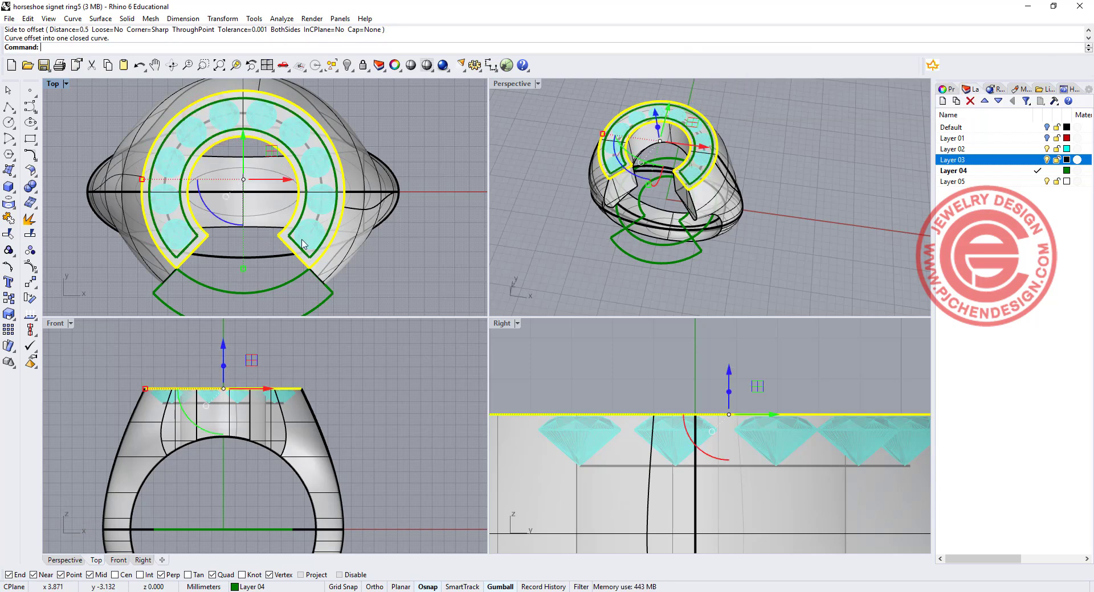
Extrude the inner horseshoe curve straight down as a solid about 0.43 mm deep, to the gemstones' widest level
scroll(303, 244, up, 2)
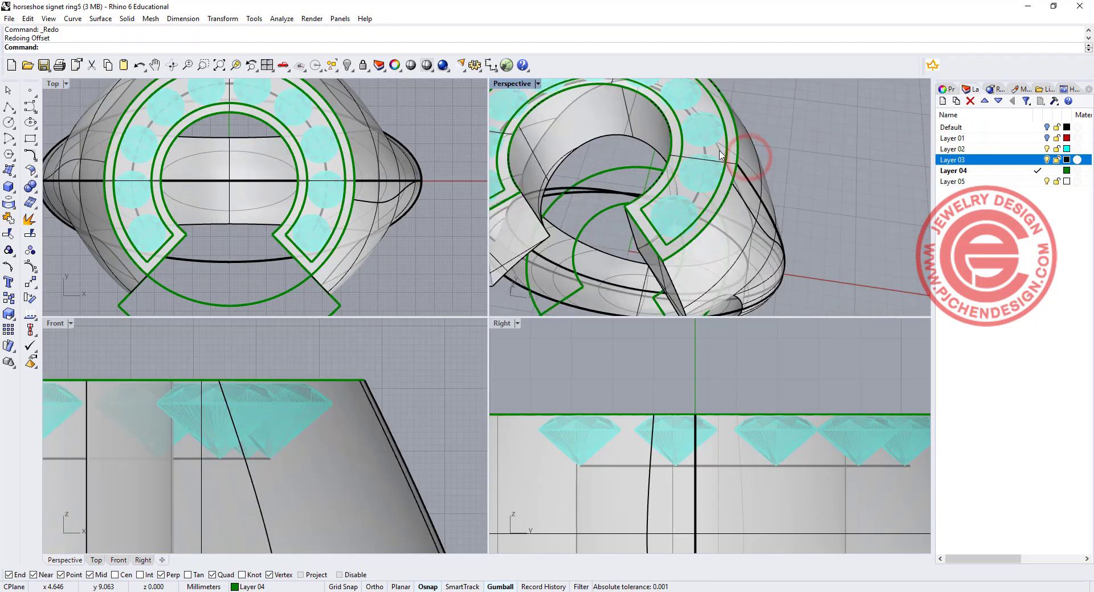
click(722, 154)
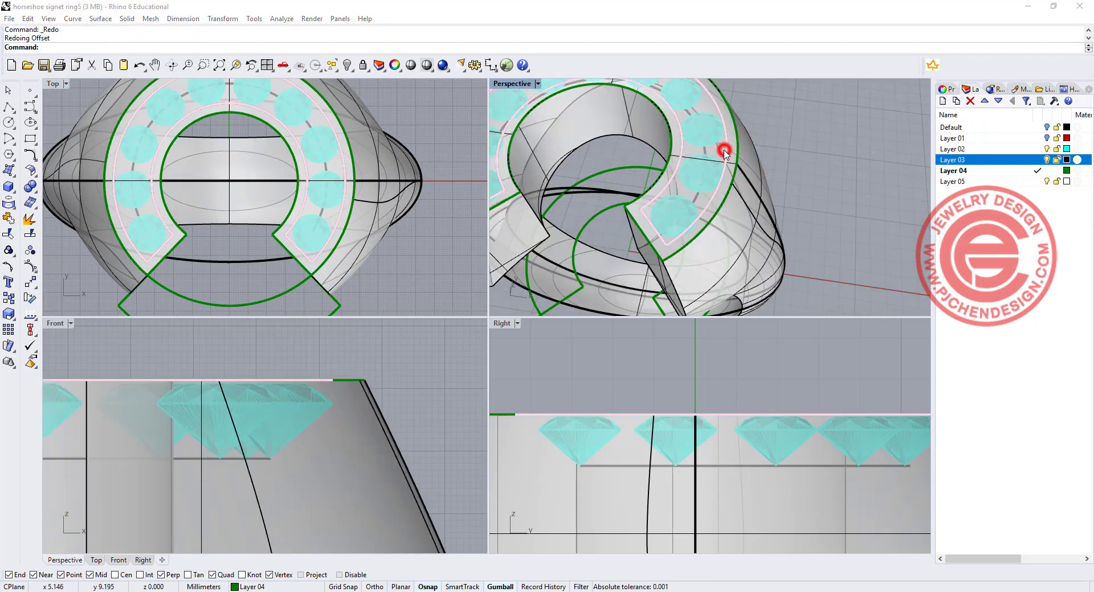
click(735, 159)
click(759, 180)
click(127, 18)
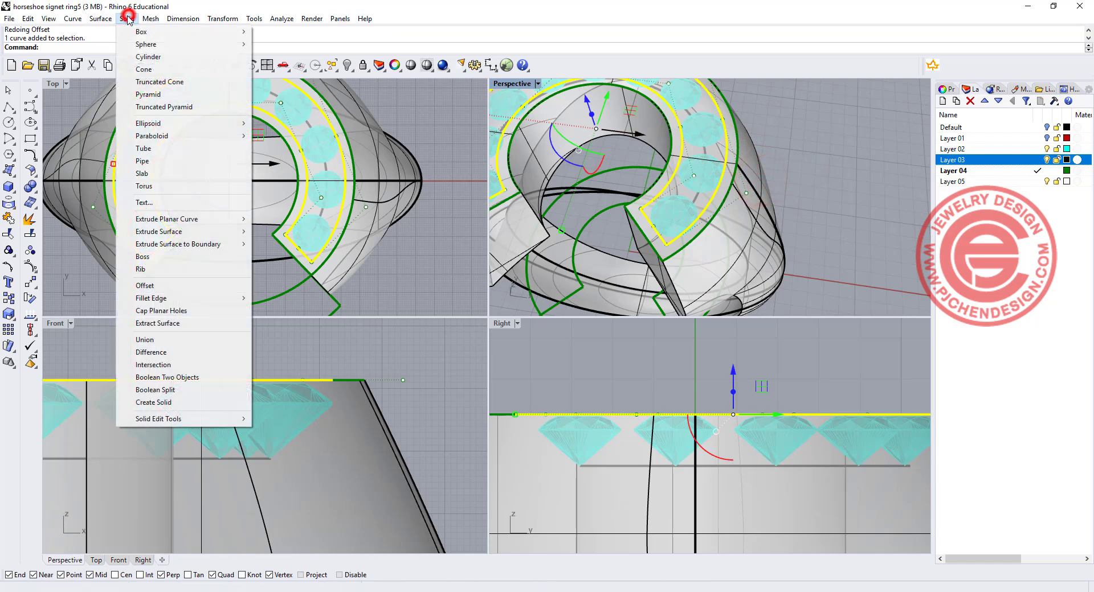
mouse_move(206, 221)
click(268, 219)
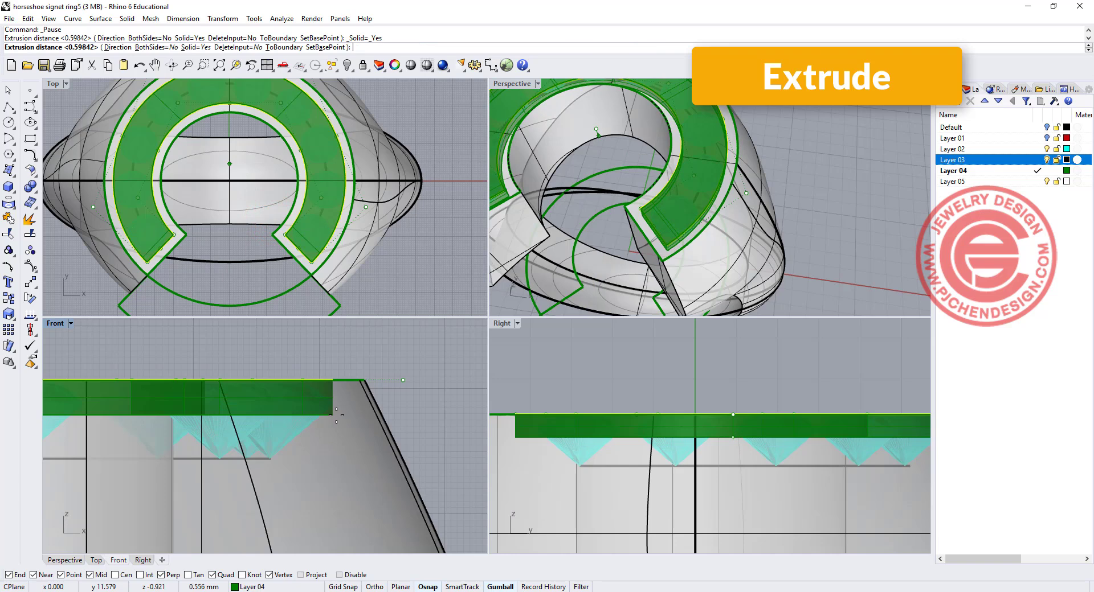
scroll(340, 399, up, 3)
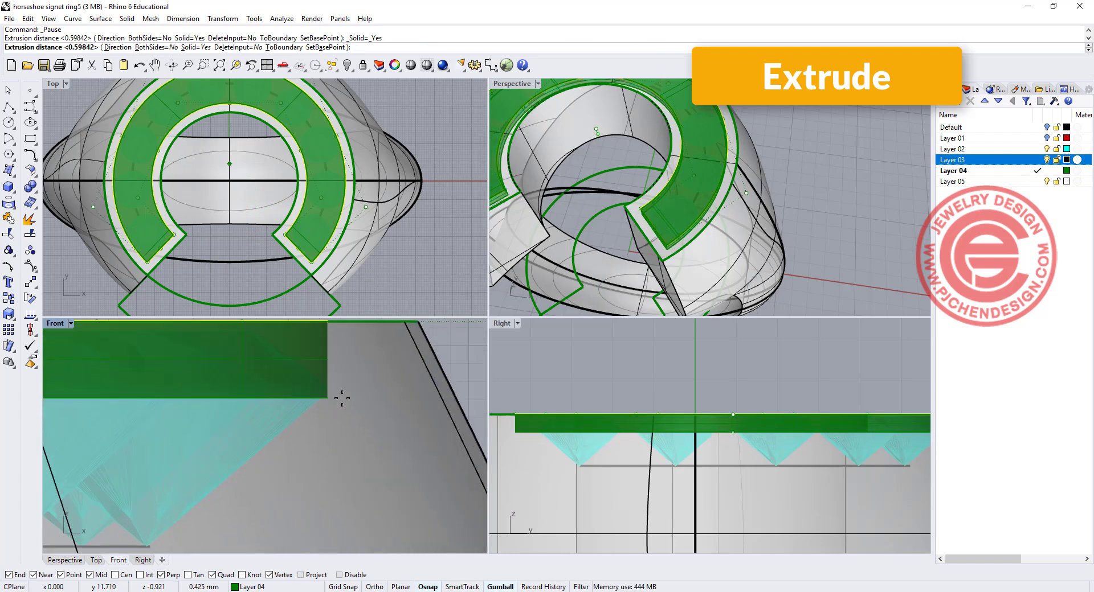
click(342, 399)
scroll(342, 398, down, 3)
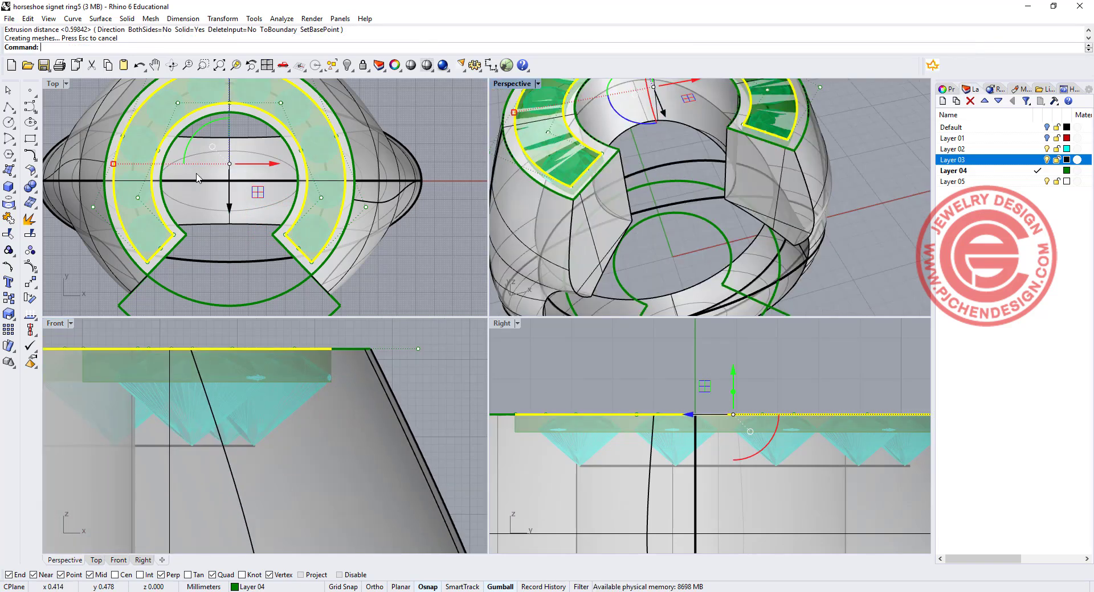
Subtract the extruded horseshoe solid from the ring body with a Boolean Difference to recess the gemstone channel
click(34, 189)
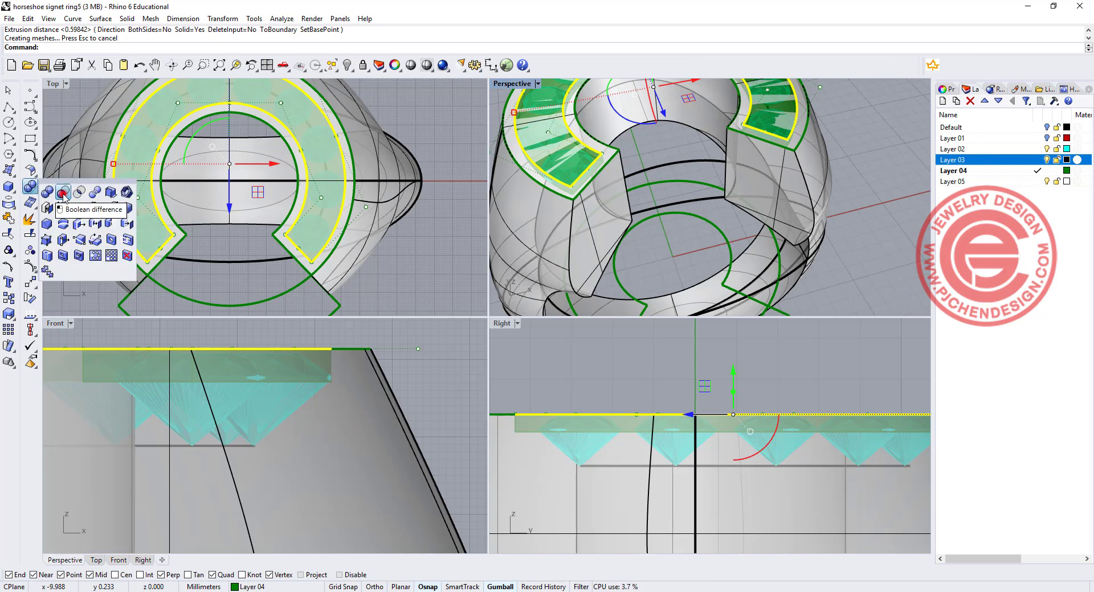
click(63, 193)
click(387, 388)
click(321, 369)
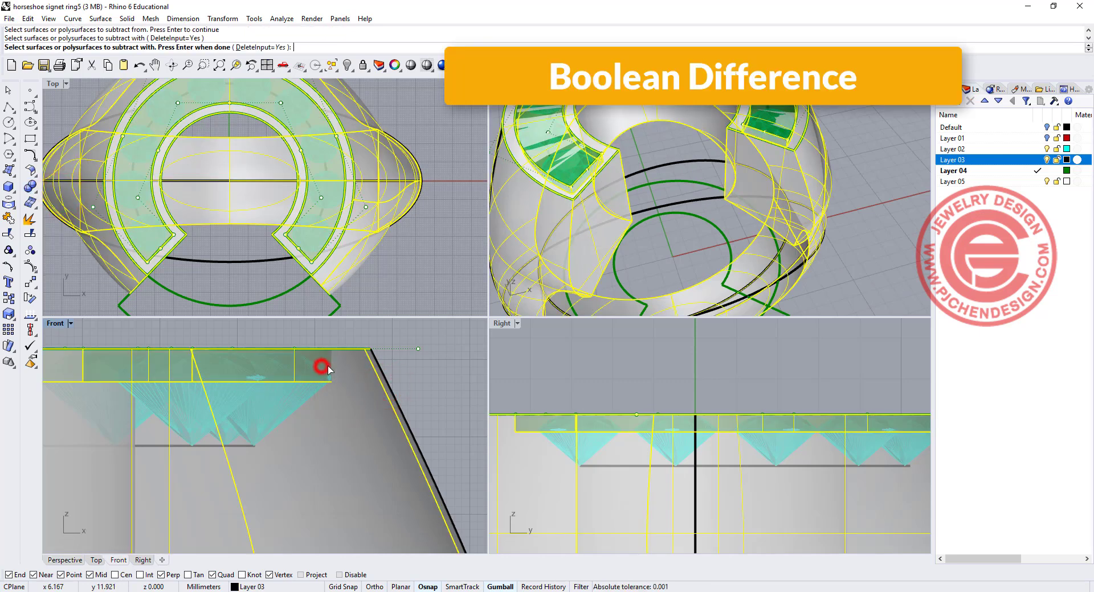
key(Return)
scroll(761, 221, up, 6)
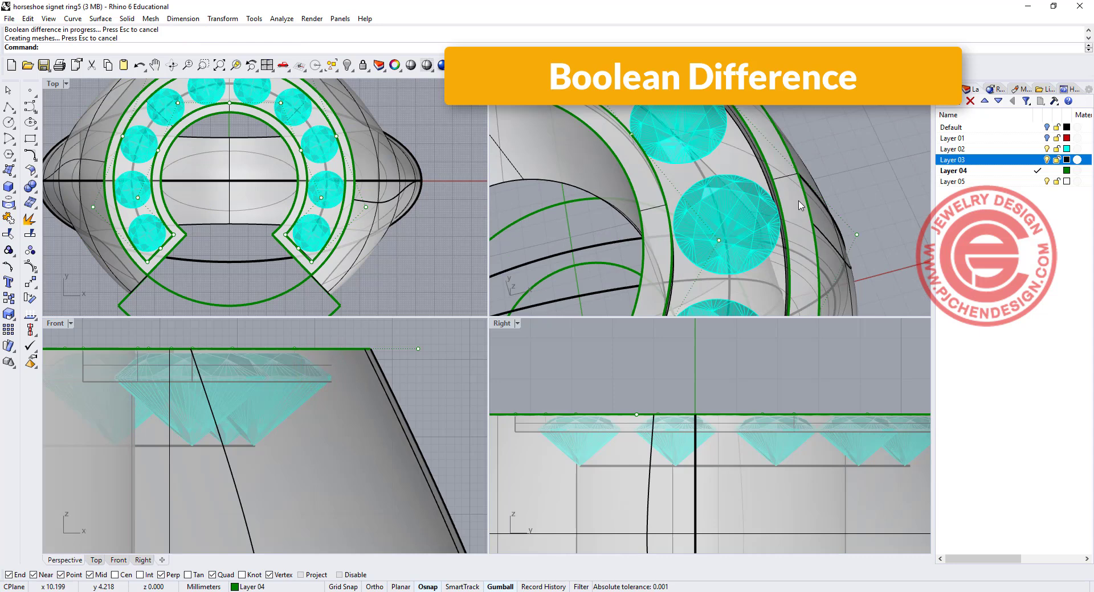
right_drag(761, 221, 758, 220)
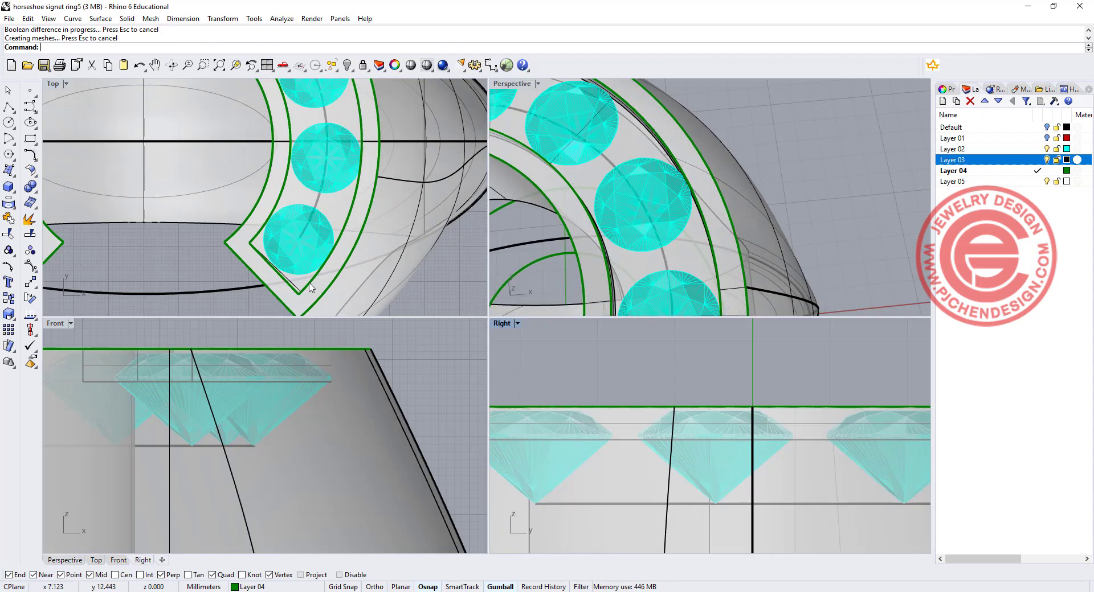
Draw a vertical line about 0.68 mm long in Right view between two gemstones, using Ortho and starting just below the ring's top face
click(9, 107)
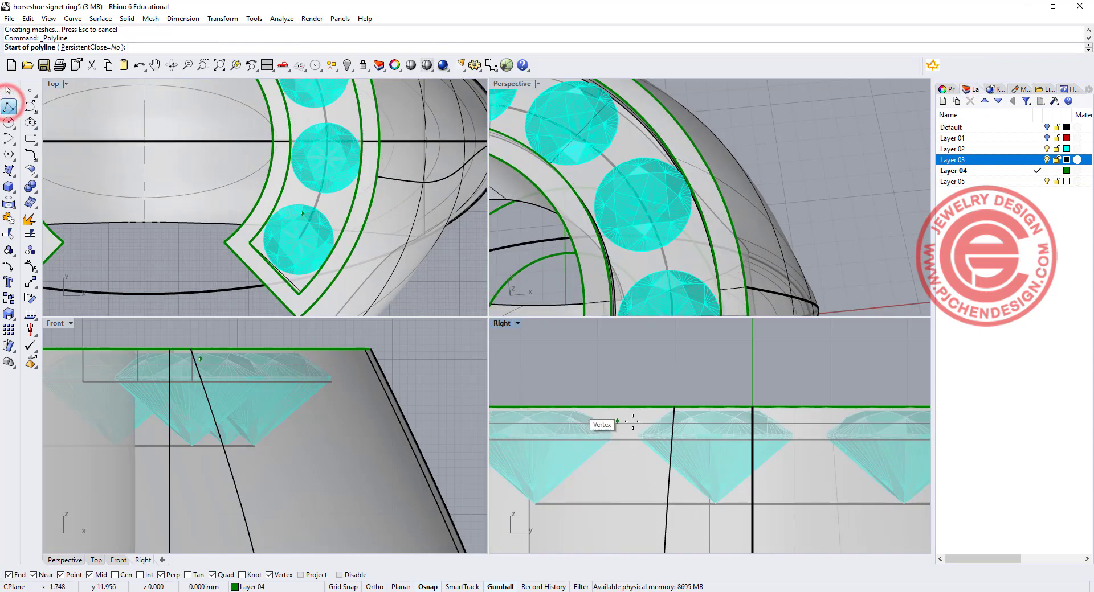
scroll(624, 410, up, 3)
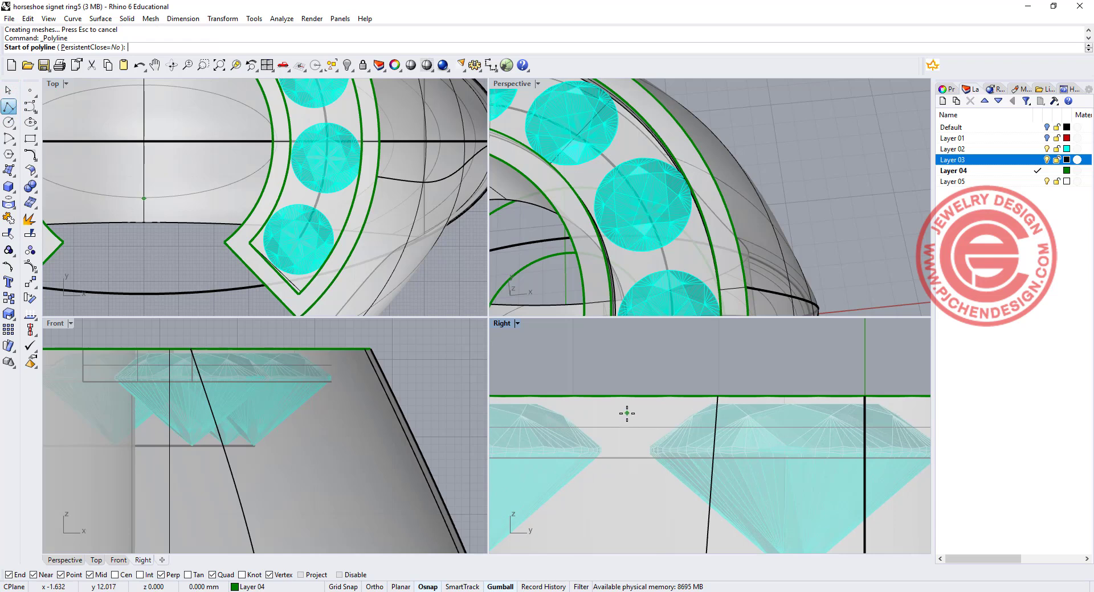
click(626, 414)
key(F8)
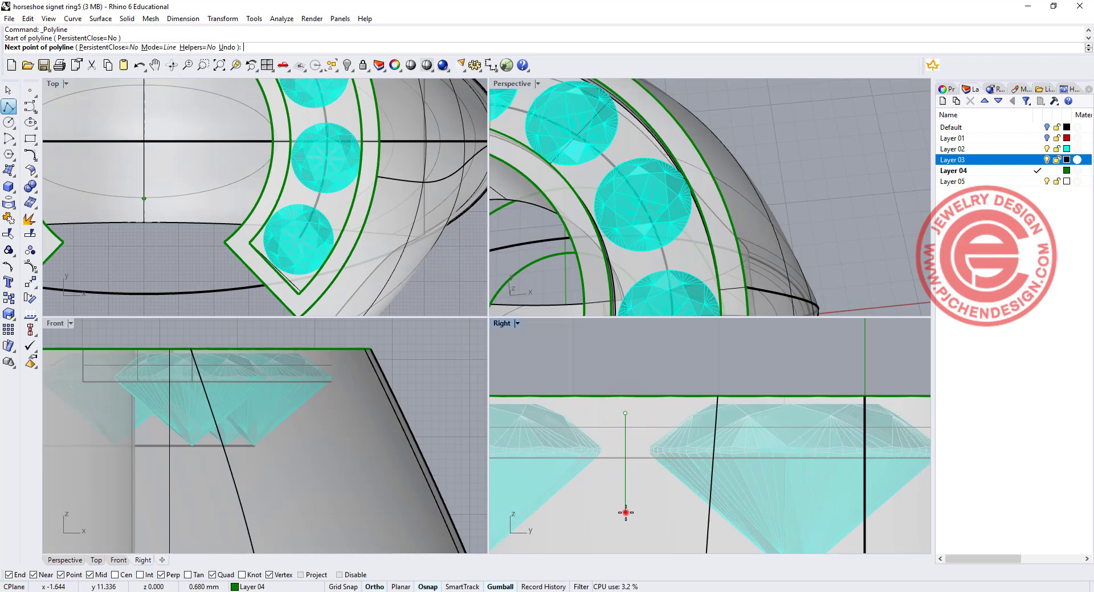
click(626, 513)
right_click(626, 493)
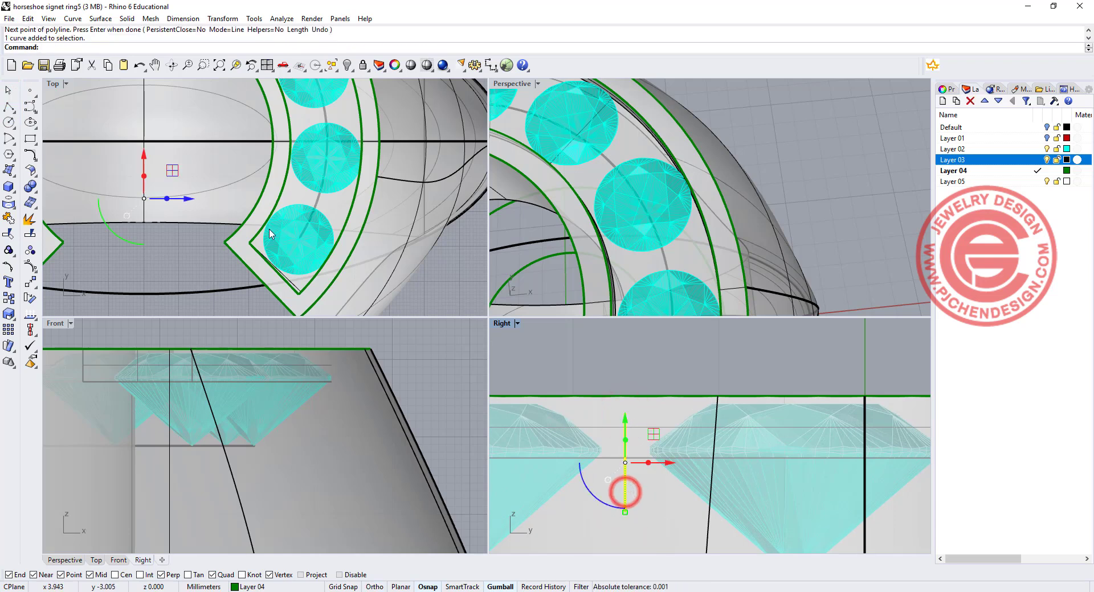
Create a round-capped pipe with a 0.6 mm diameter along the vertical line to form a prong
scroll(271, 234, down, 5)
scroll(144, 188, up, 5)
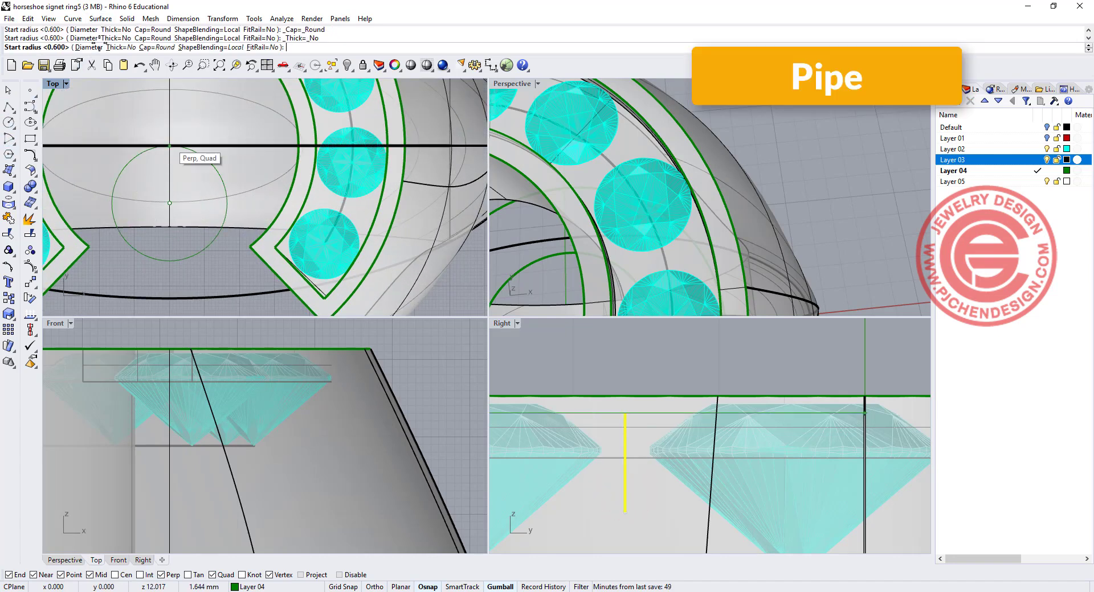
click(88, 47)
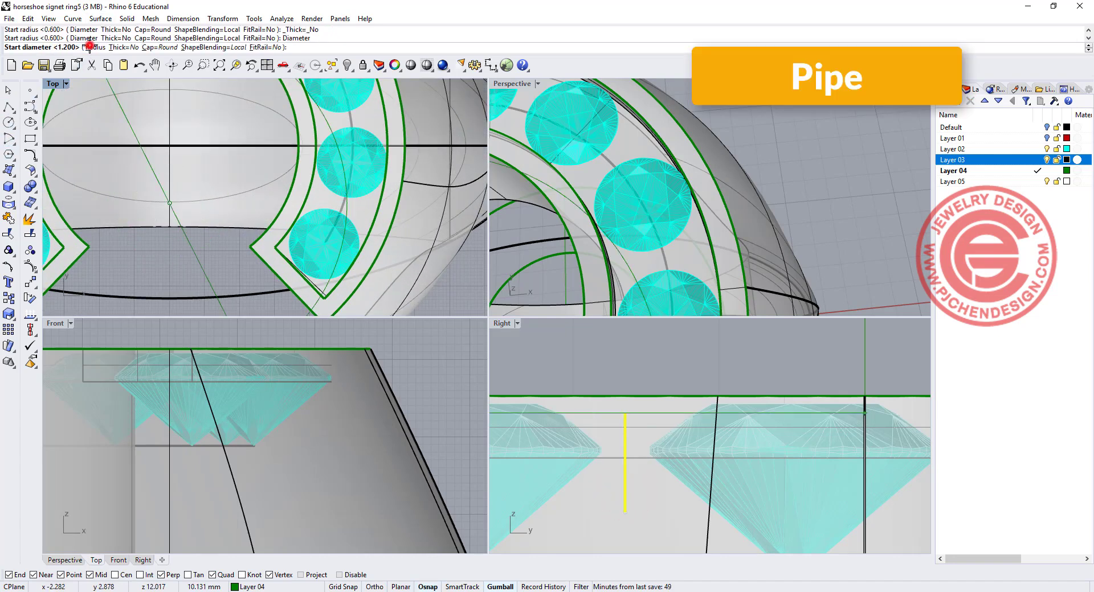
text(0.6)
key(Return)
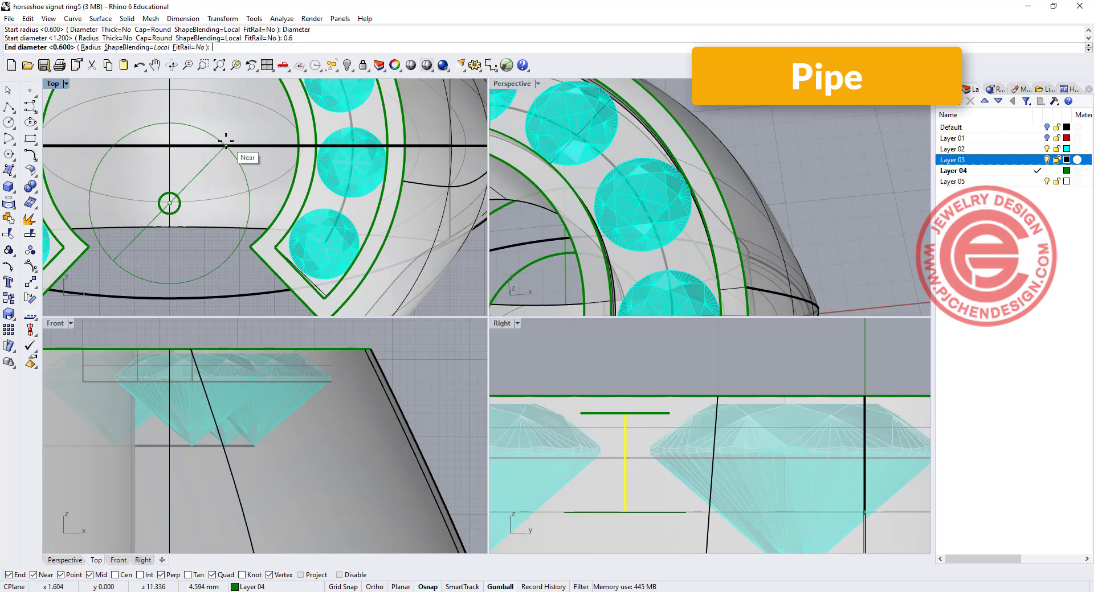
key(Return)
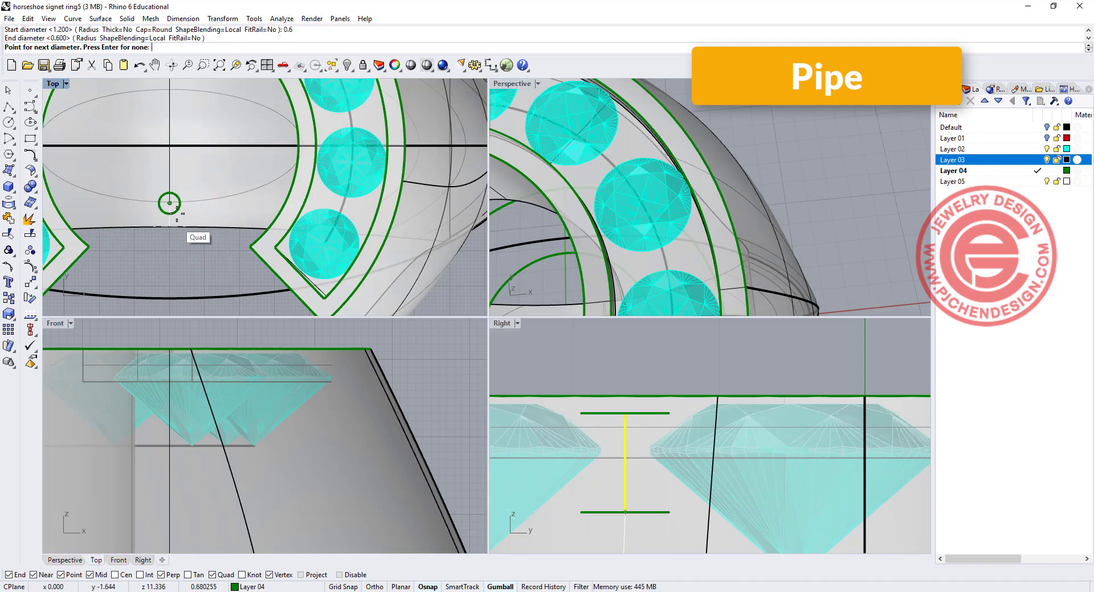
key(Return)
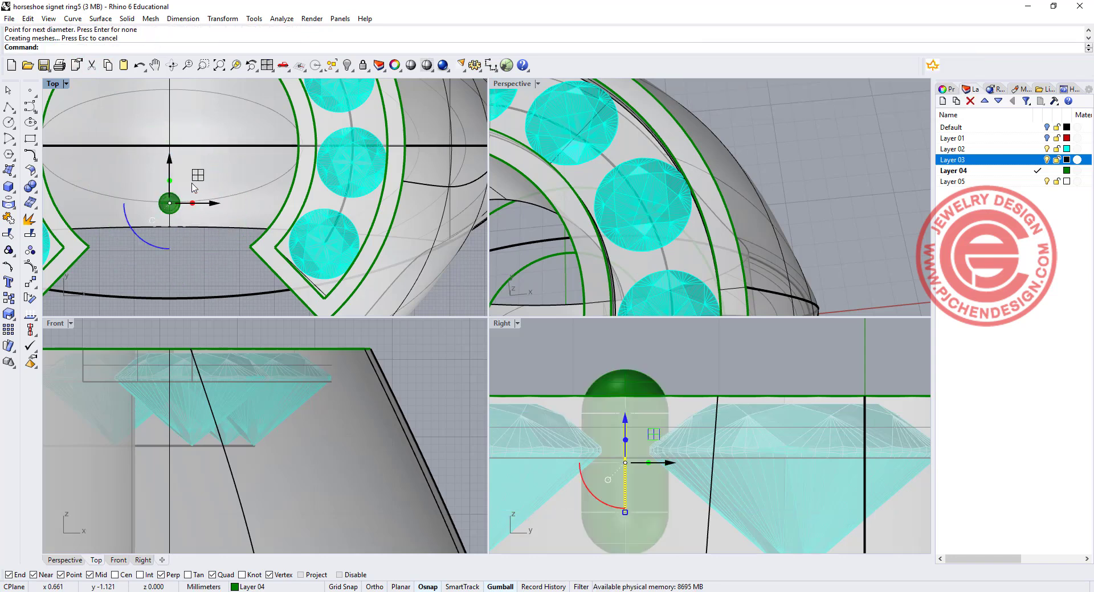
Move the prong in Top view to the inner side of the end gemstone at the right tip, and duplicate it on the outer side
click(172, 209)
drag(196, 170, 448, 226)
scroll(332, 210, up, 5)
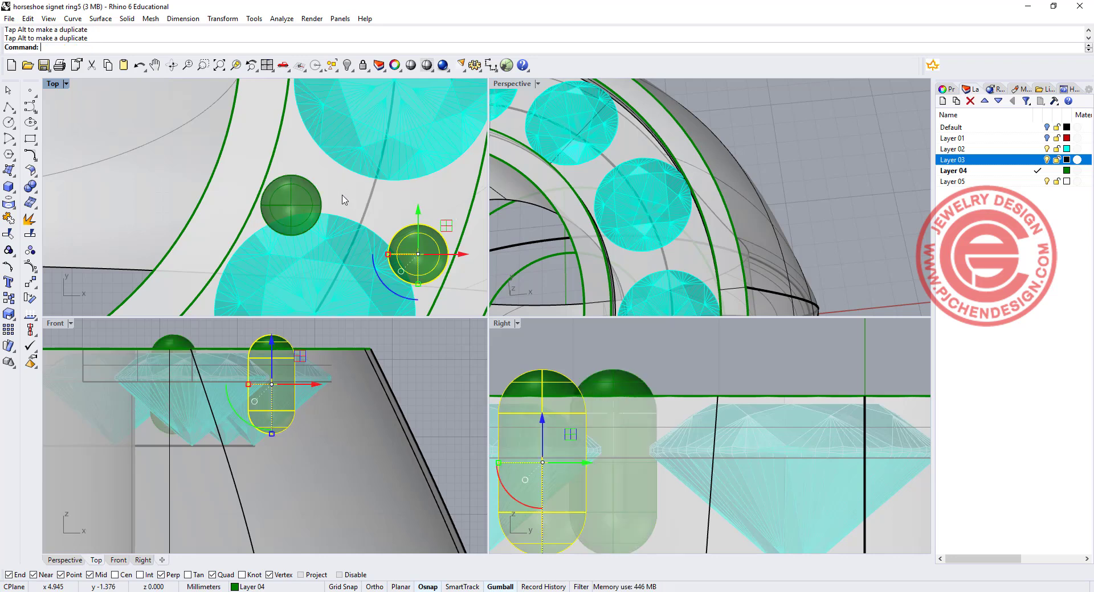
Duplicate the inner and outer prongs upward in Top view so each copy touches the second gemstone from the right tip
click(300, 196)
drag(321, 177, 340, 117)
click(435, 235)
drag(443, 222, 467, 156)
scroll(306, 204, down, 4)
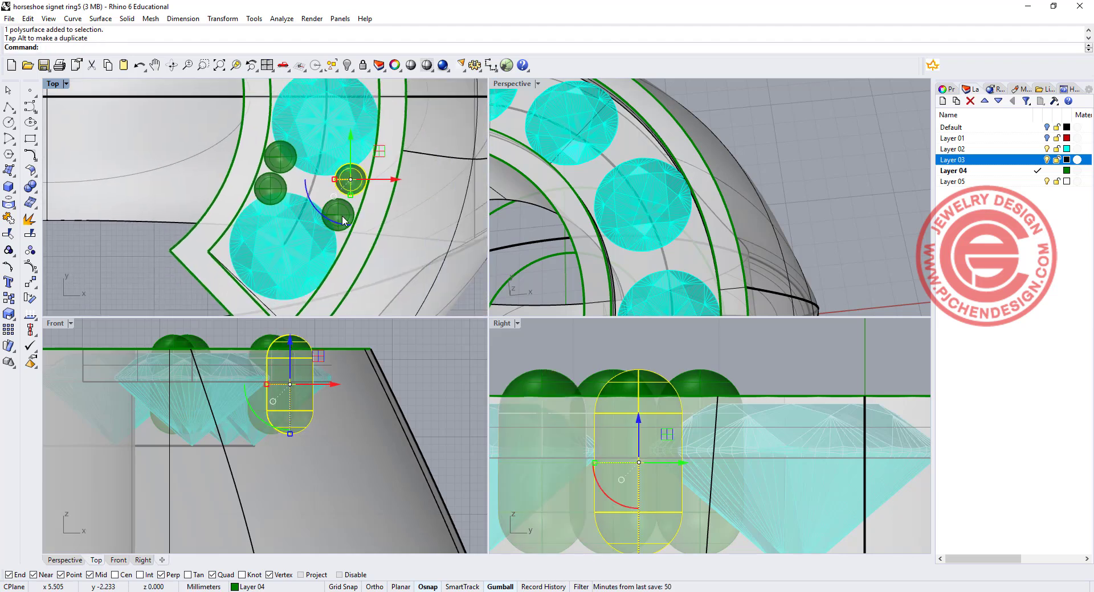
Array the four prongs between the end gemstones along the horseshoe centre curve, using 10 items and Freeform orientation
shift+click(338, 215)
shift+click(270, 188)
shift+click(280, 157)
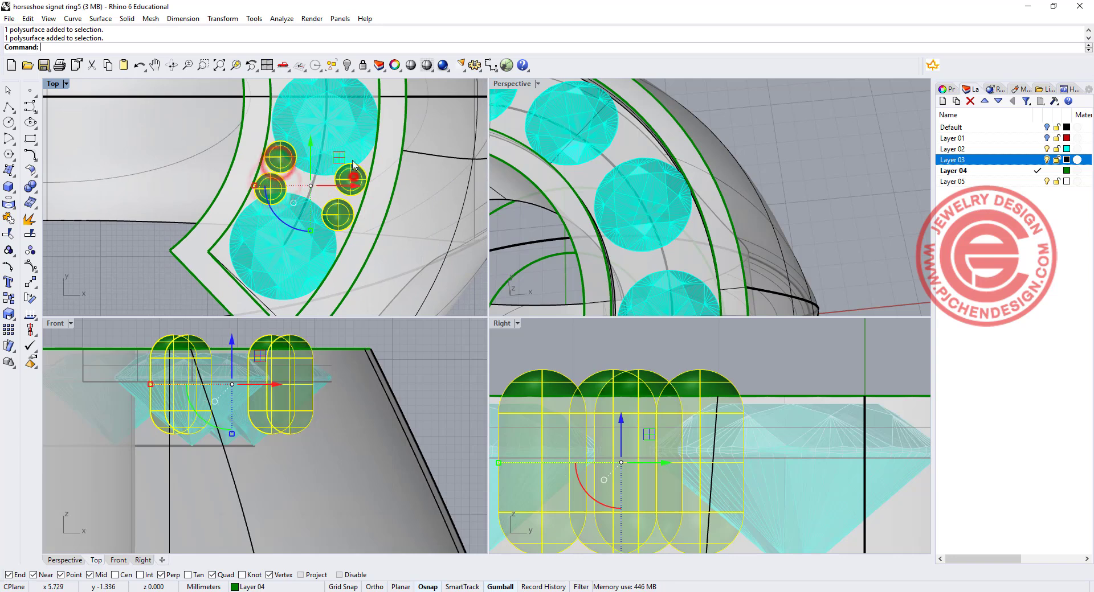
click(222, 19)
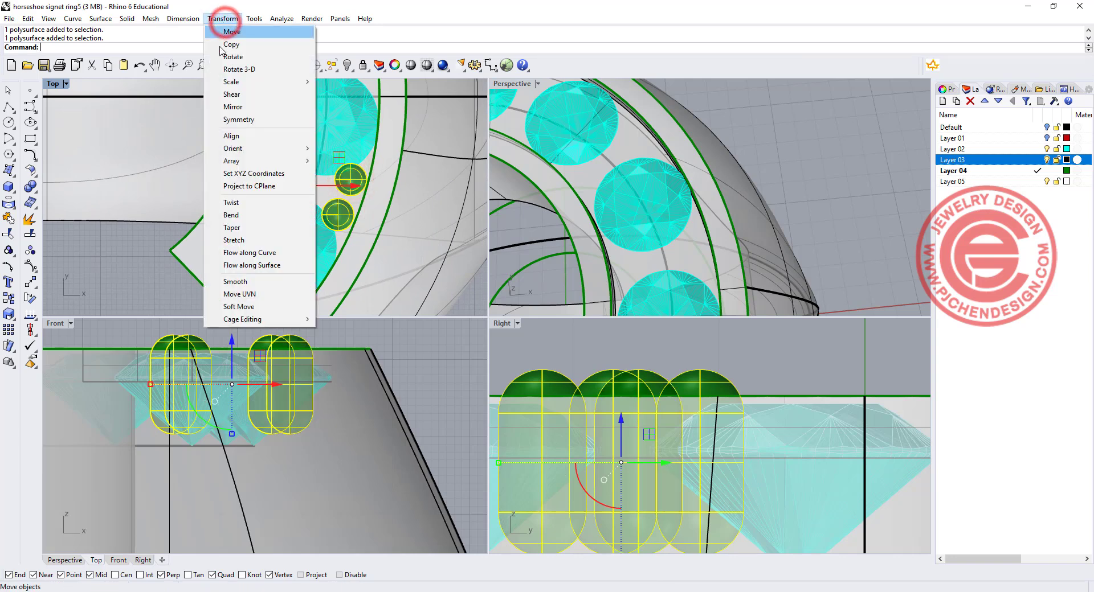
mouse_move(253, 166)
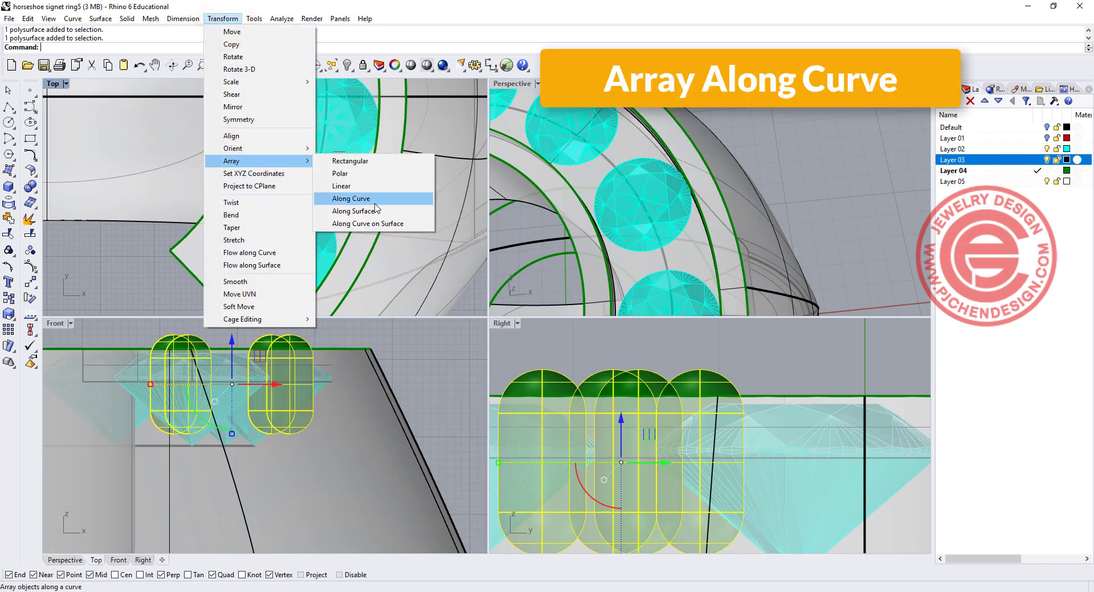
click(351, 198)
click(309, 195)
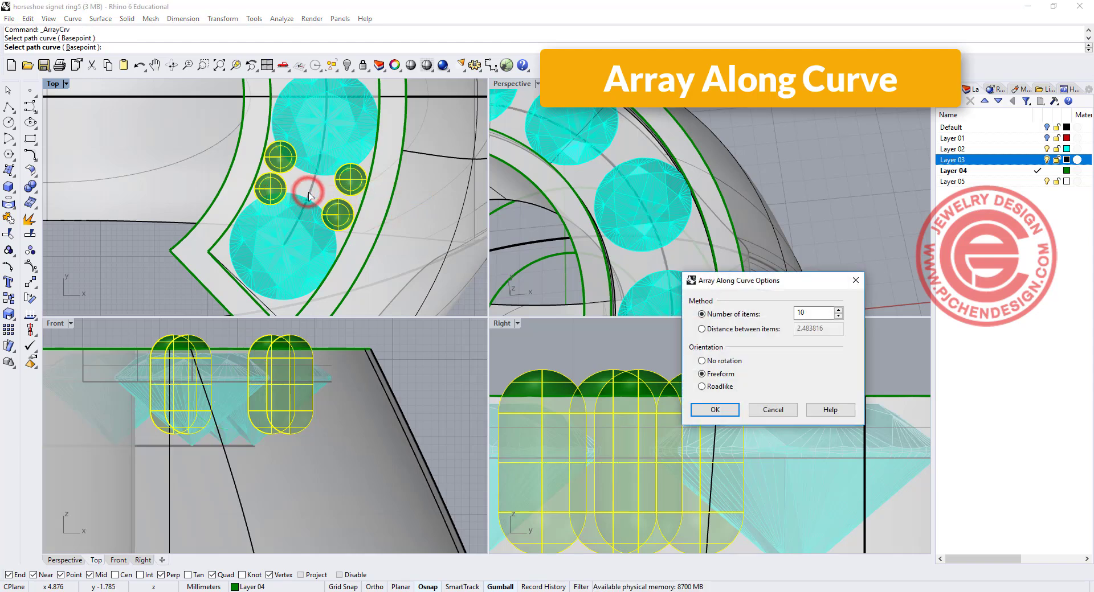
click(714, 410)
scroll(176, 205, down, 5)
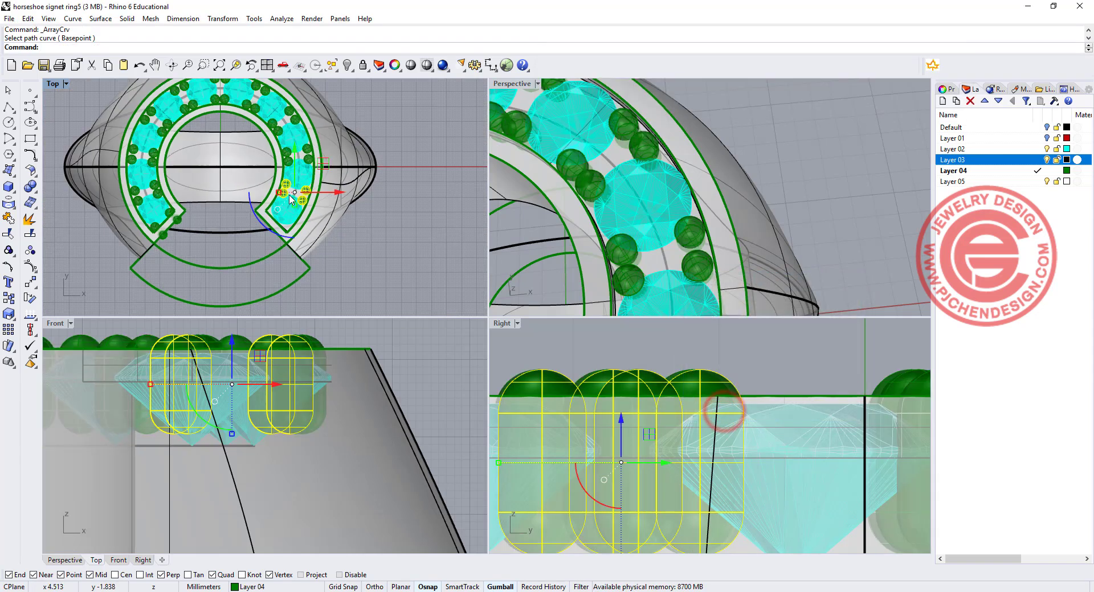
Delete the two surplus arrayed prongs lying on and beyond the rim of the horseshoe's left tip
scroll(191, 220, up, 4)
click(223, 221)
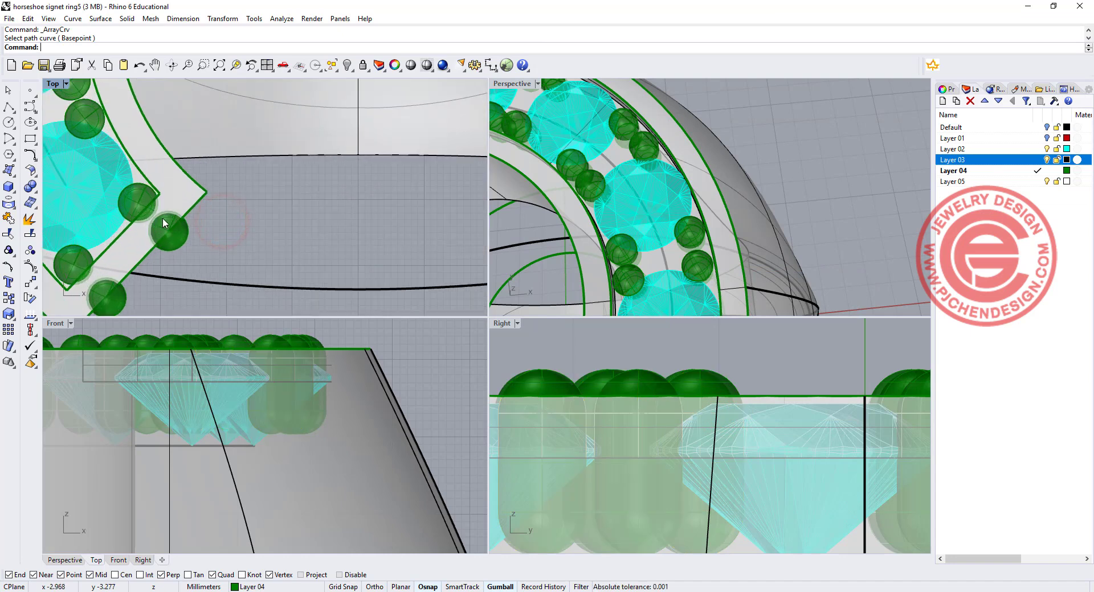
scroll(208, 232, down, 3)
click(212, 238)
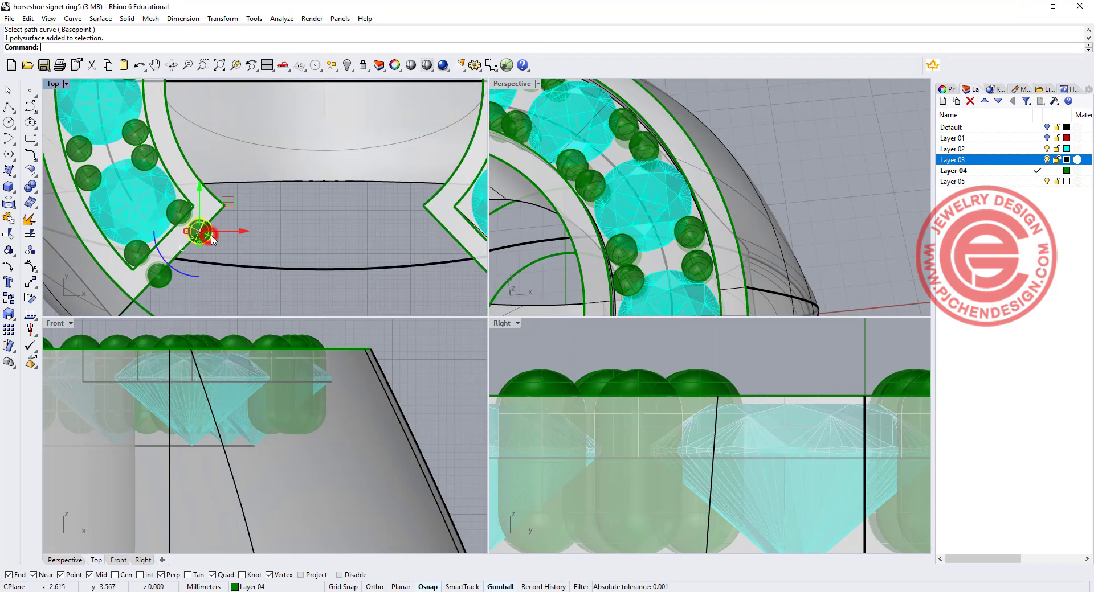
shift+click(164, 278)
scroll(197, 215, down, 2)
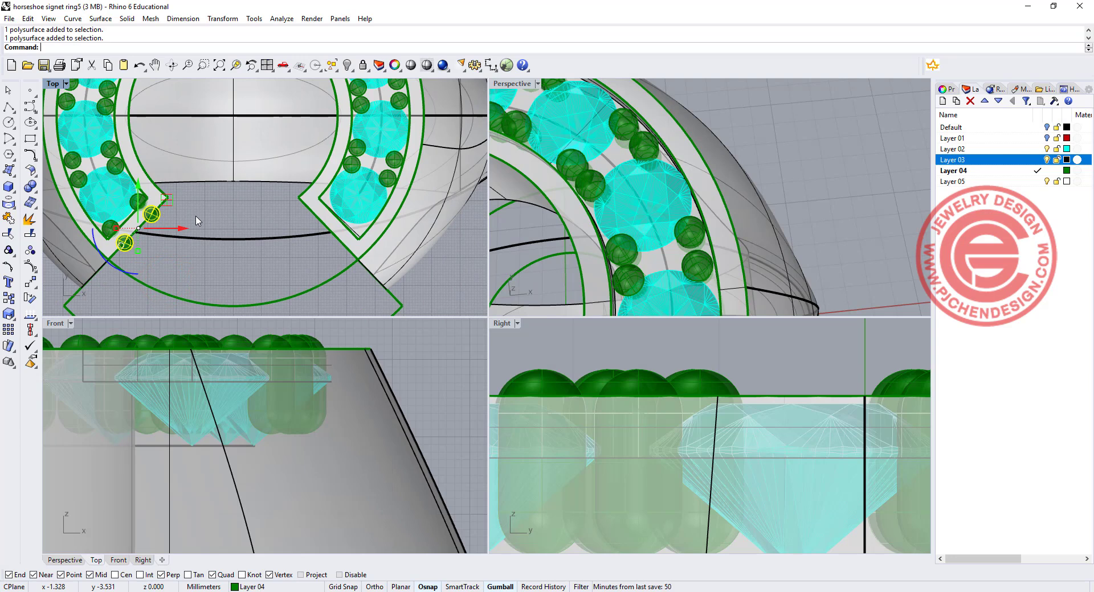
key(Delete)
Move the two remaining prongs at the left tip in Top view into the channel's corners, overlapping the end gemstone's edge
scroll(237, 220, up, 5)
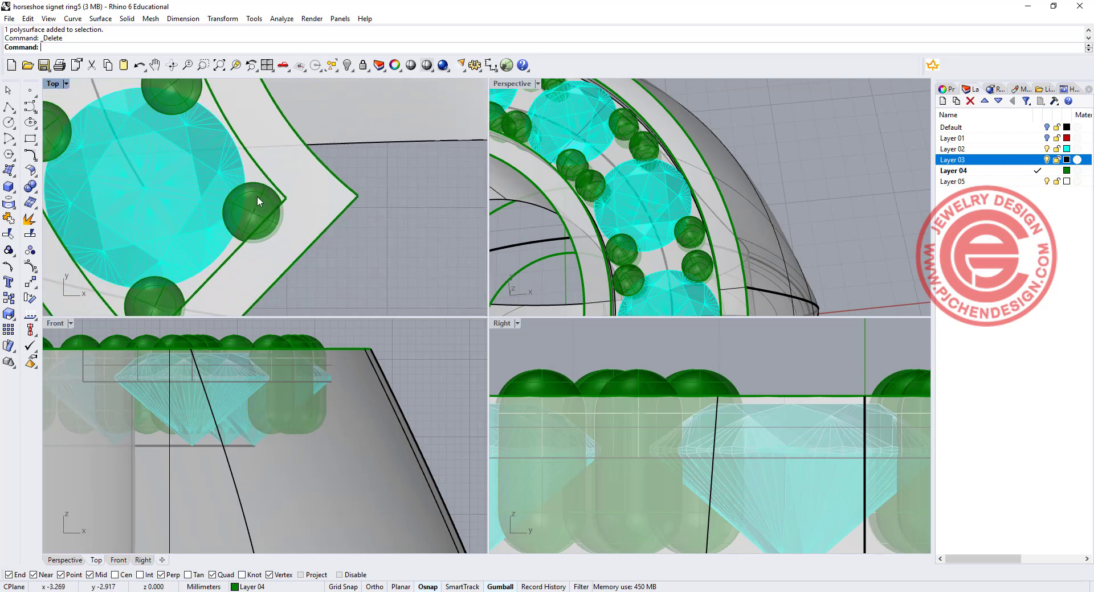
click(258, 196)
drag(257, 196, 268, 170)
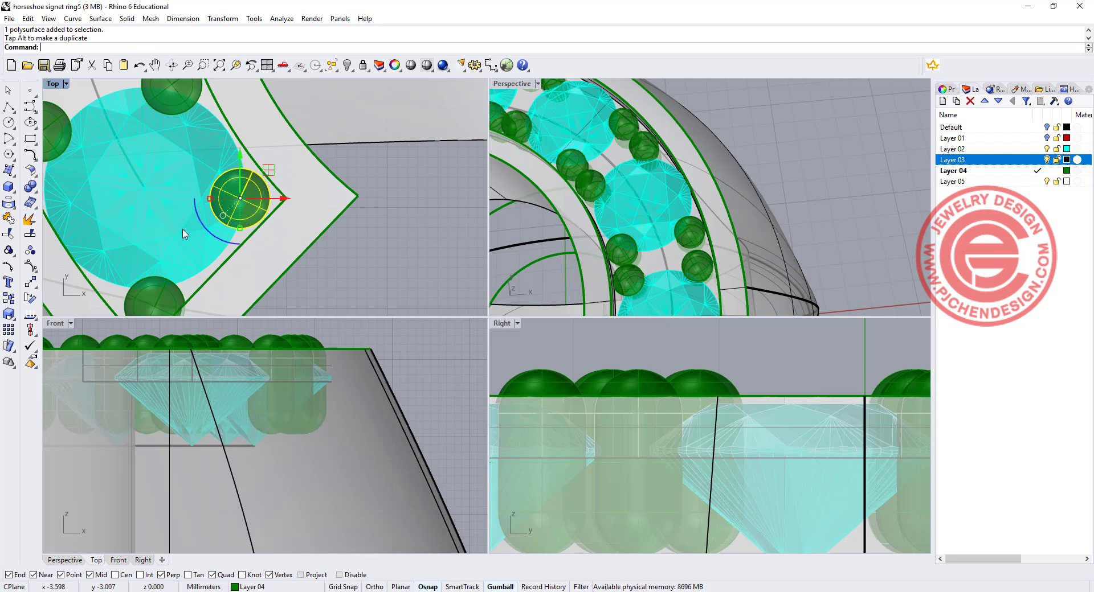
right_drag(182, 229, 214, 162)
click(226, 274)
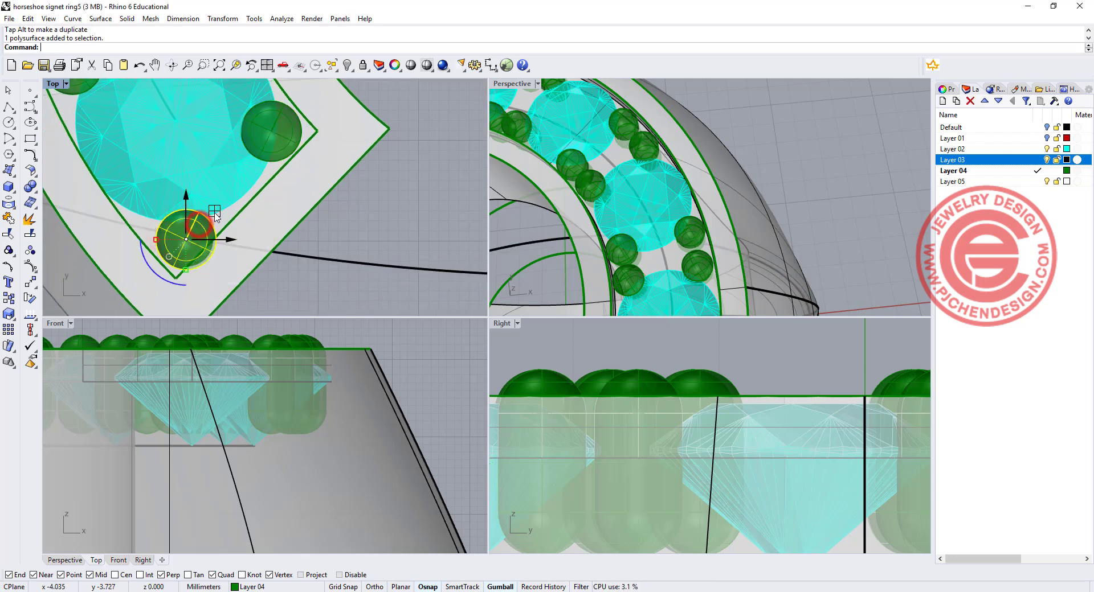
drag(215, 211, 204, 205)
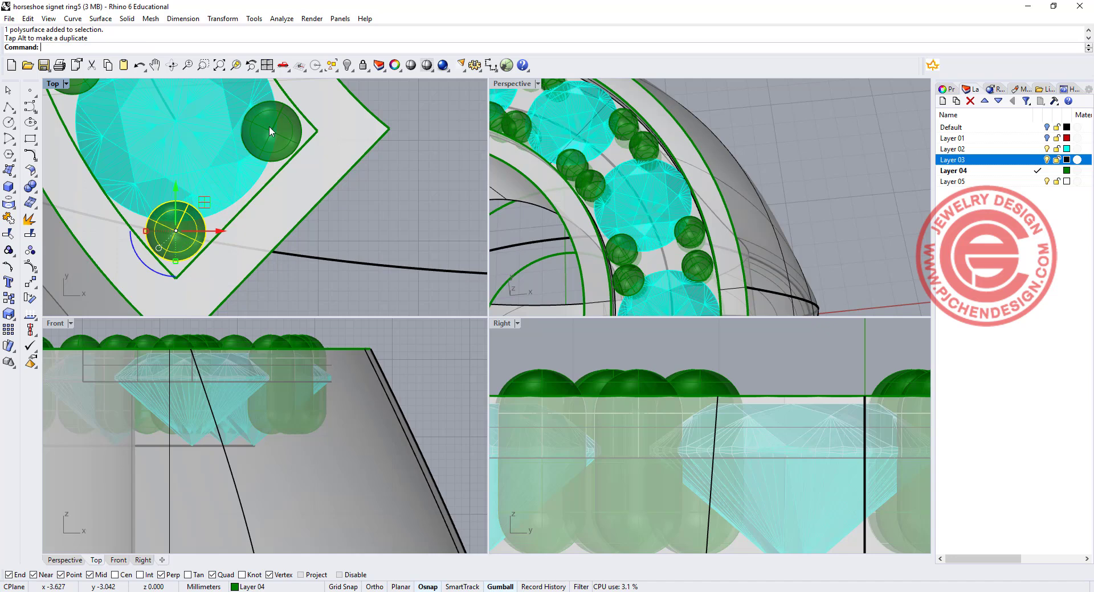
Scale the left tip's inner prong down slightly and fit it between the end gemstone and the channel's inner corner
right_drag(290, 129, 277, 140)
click(277, 140)
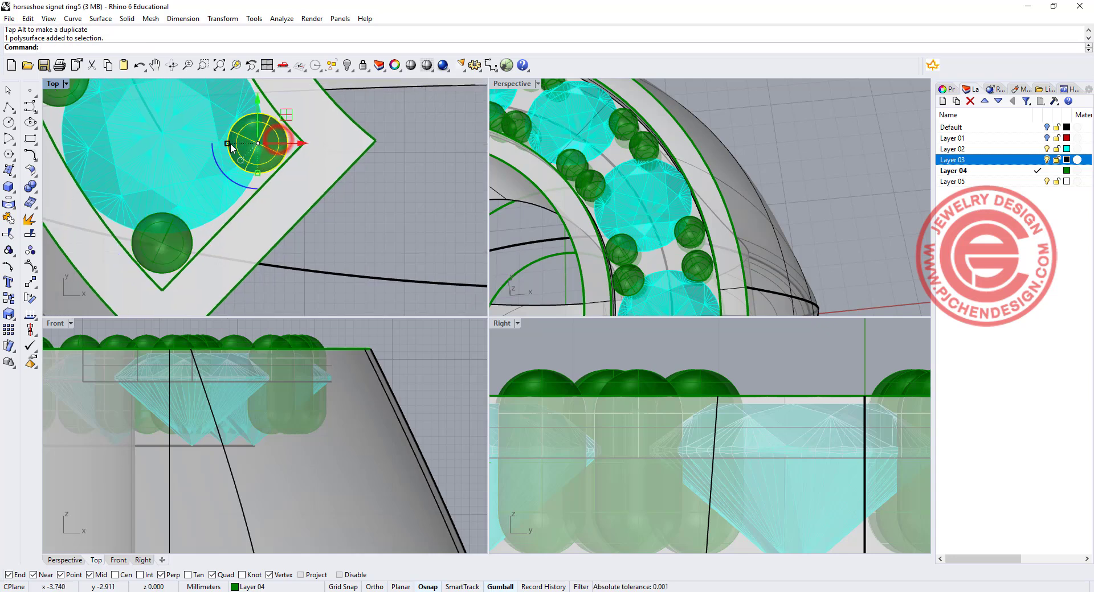
drag(226, 143, 302, 142)
scroll(223, 157, down, 4)
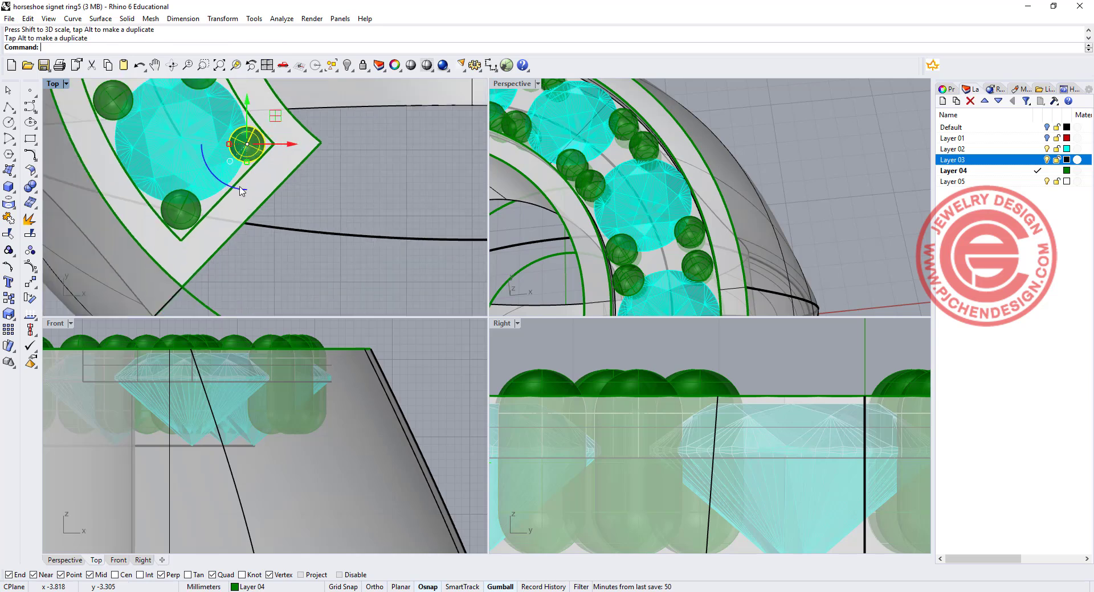
scroll(242, 191, down, 6)
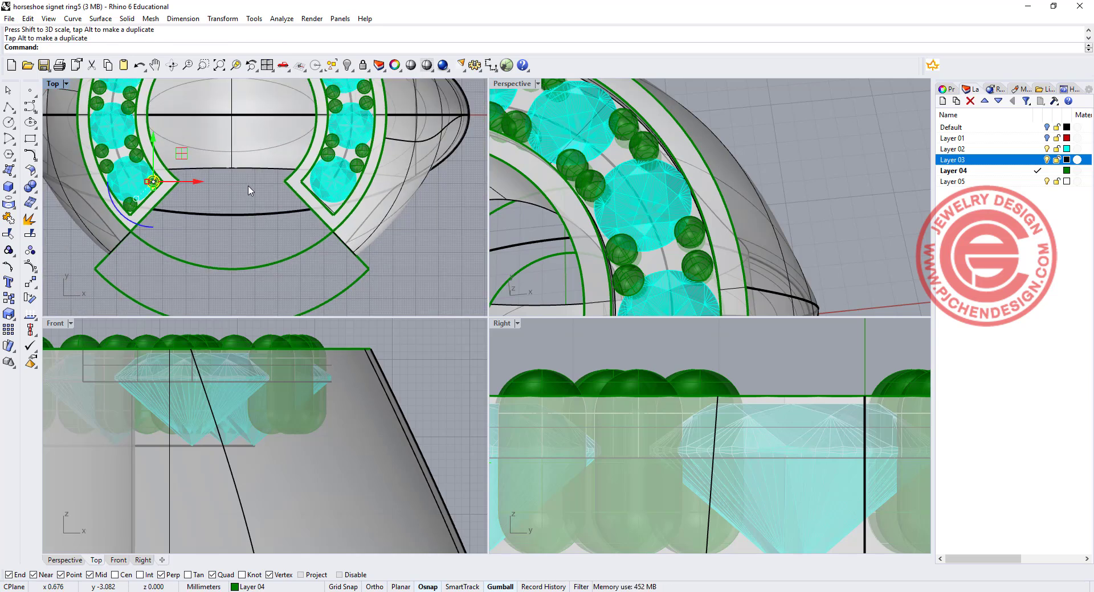
Mirror the left tip's two corner prongs across the ring's vertical centre line onto the right tip
scroll(171, 188, up, 4)
shift+click(83, 227)
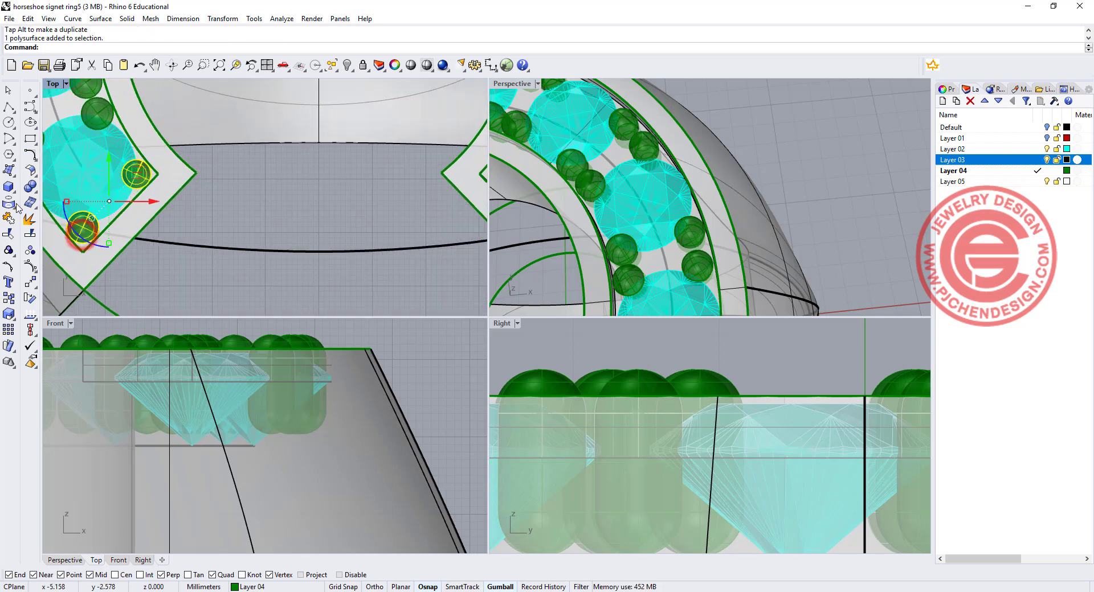
click(33, 284)
click(128, 289)
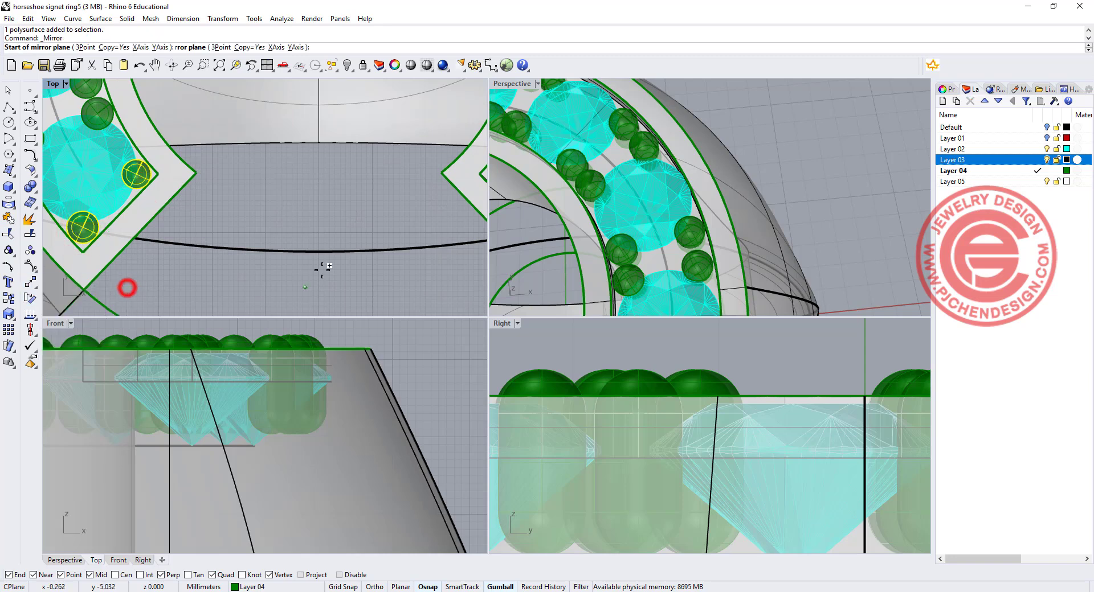
click(317, 252)
click(323, 190)
scroll(331, 193, down, 5)
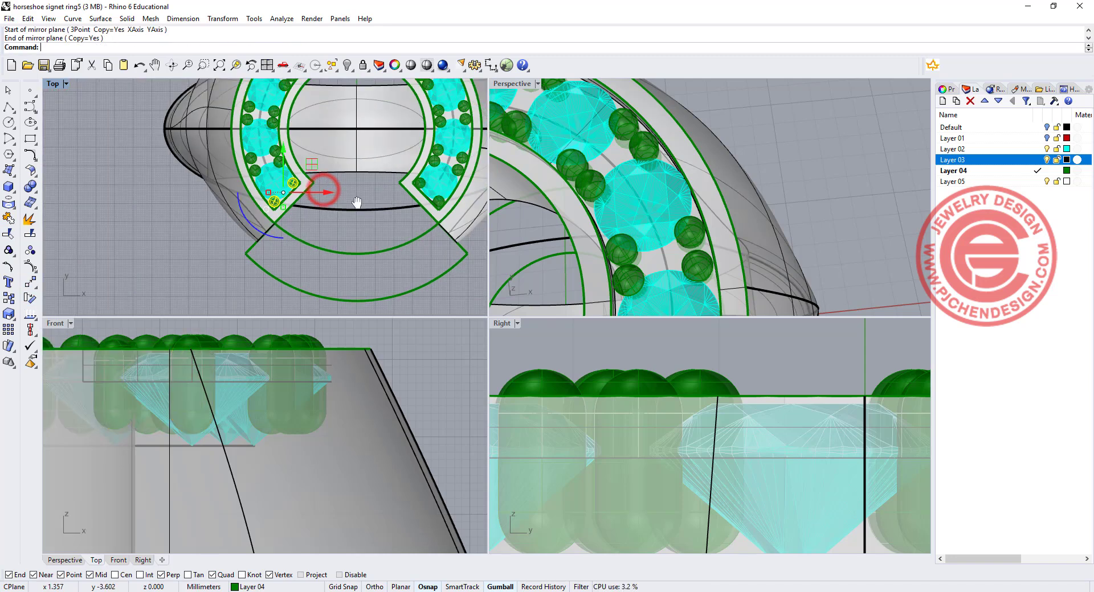
click(419, 273)
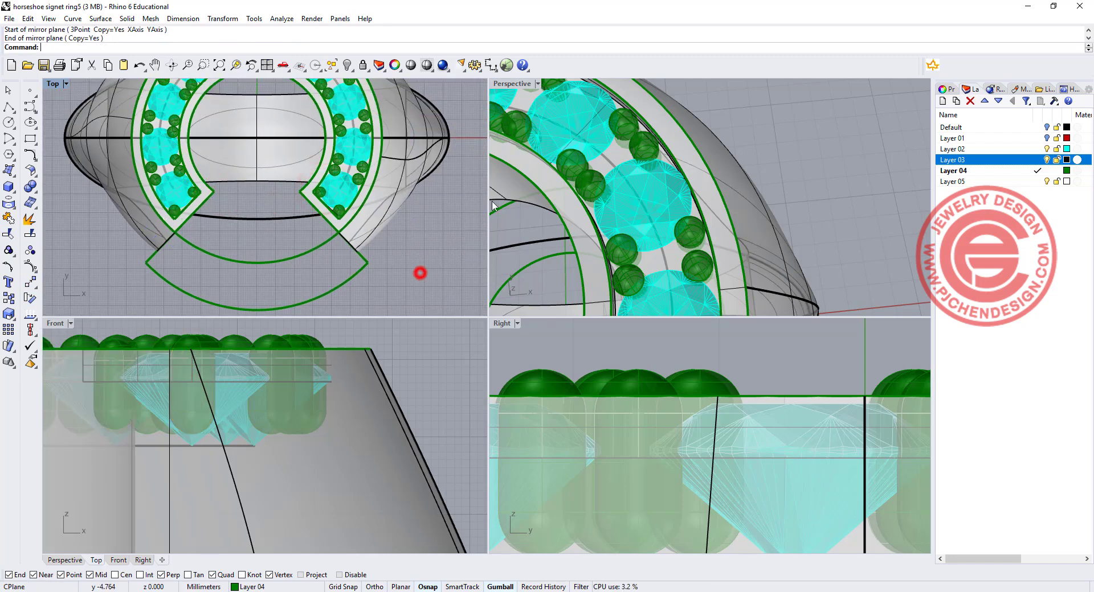
Chamfer the four upper edges of the horseshoe channel, including both tip ends, with a distance of 0.3 mm
double_click(512, 85)
right_drag(632, 353, 598, 350)
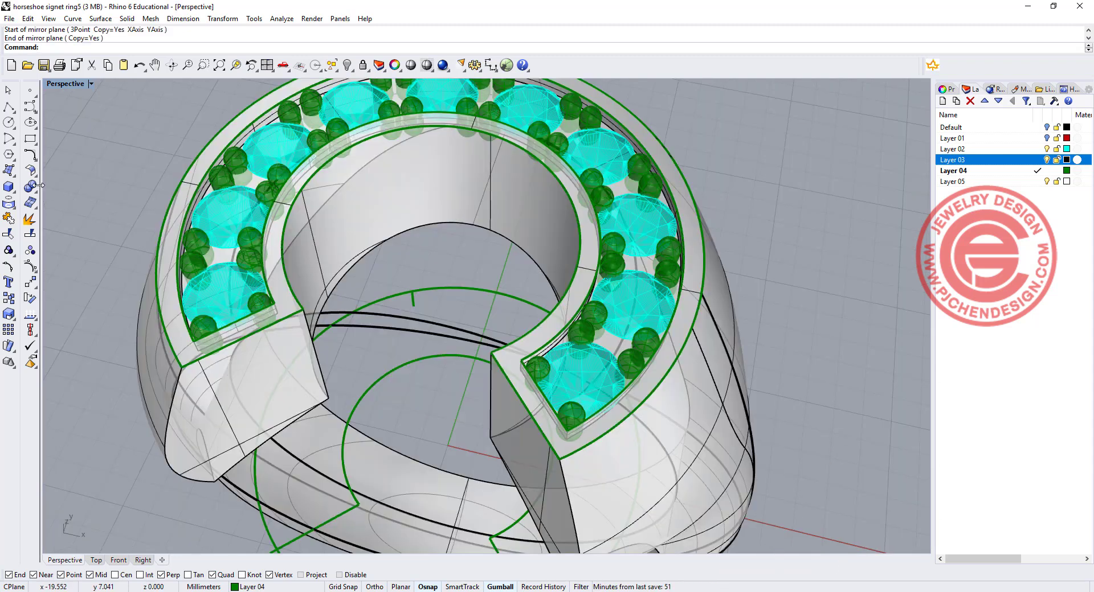
click(34, 191)
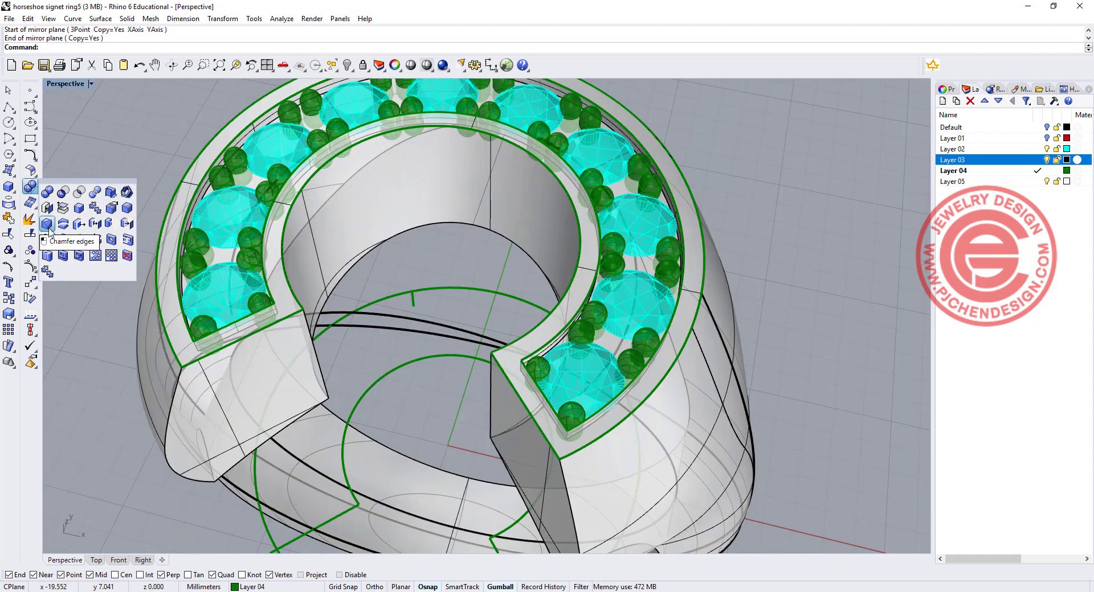
click(48, 226)
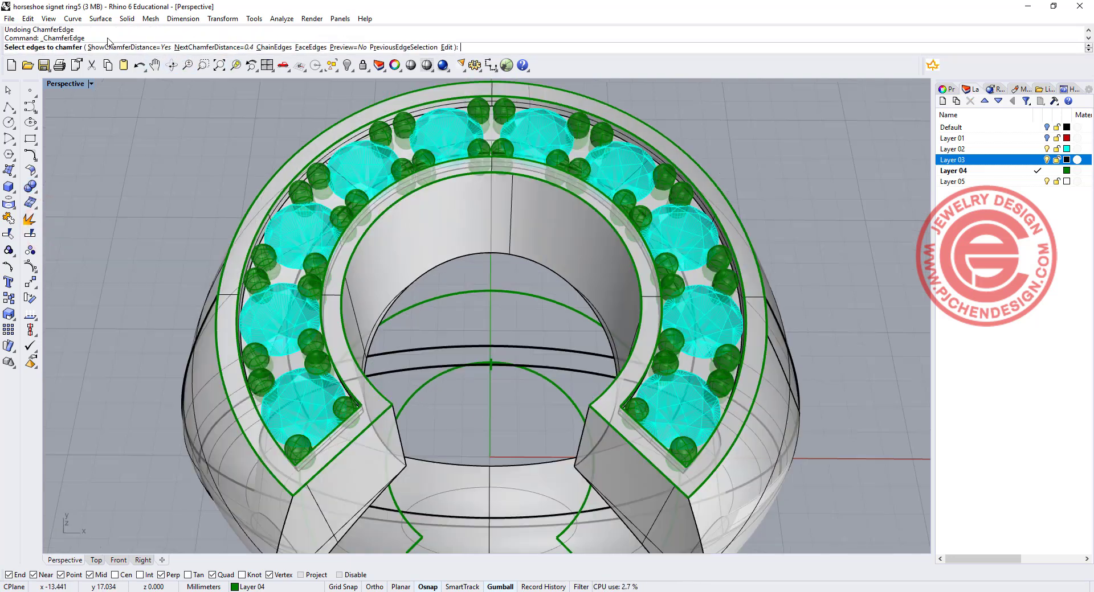
click(223, 47)
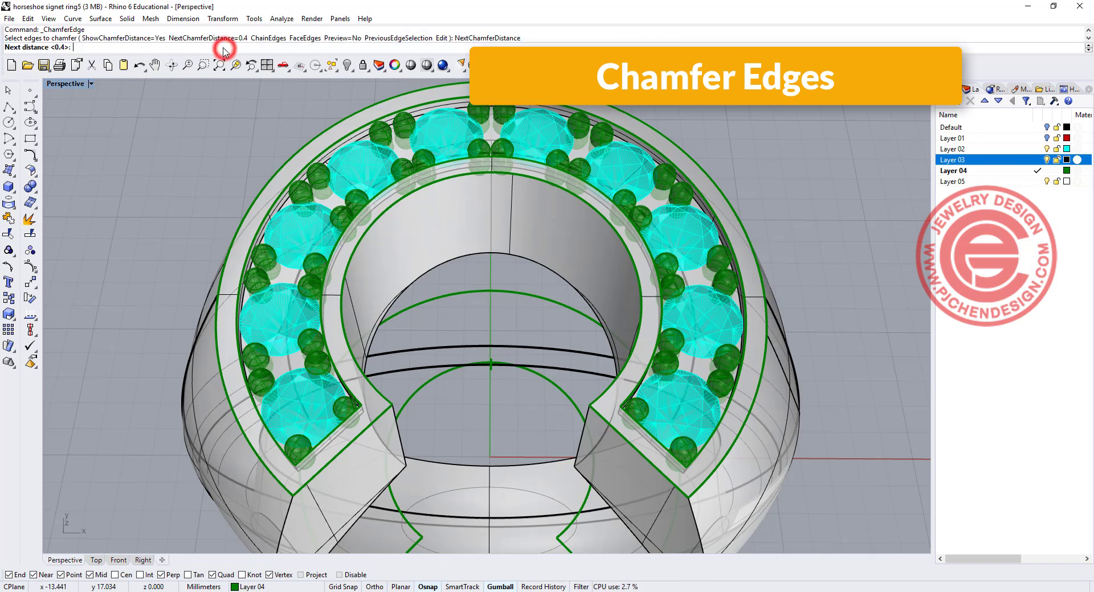
text(0.3)
key(Return)
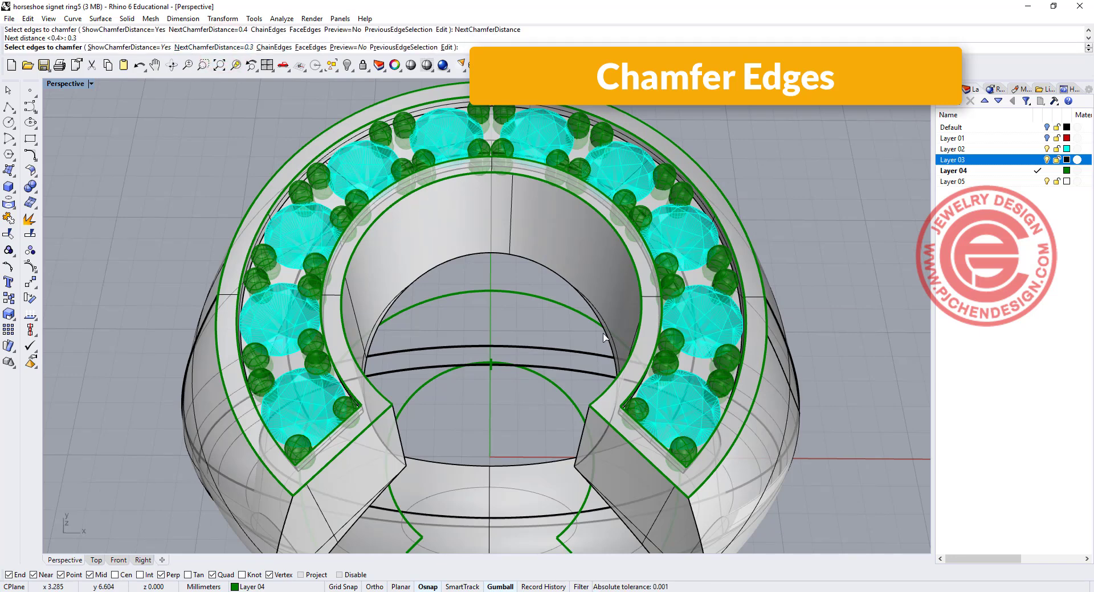
click(656, 442)
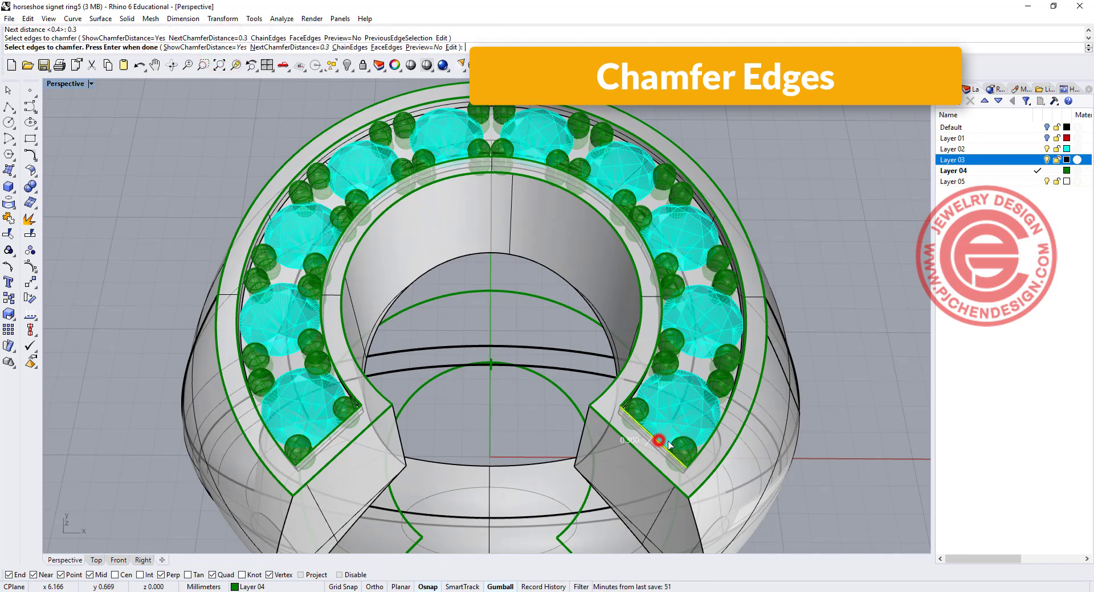
click(710, 440)
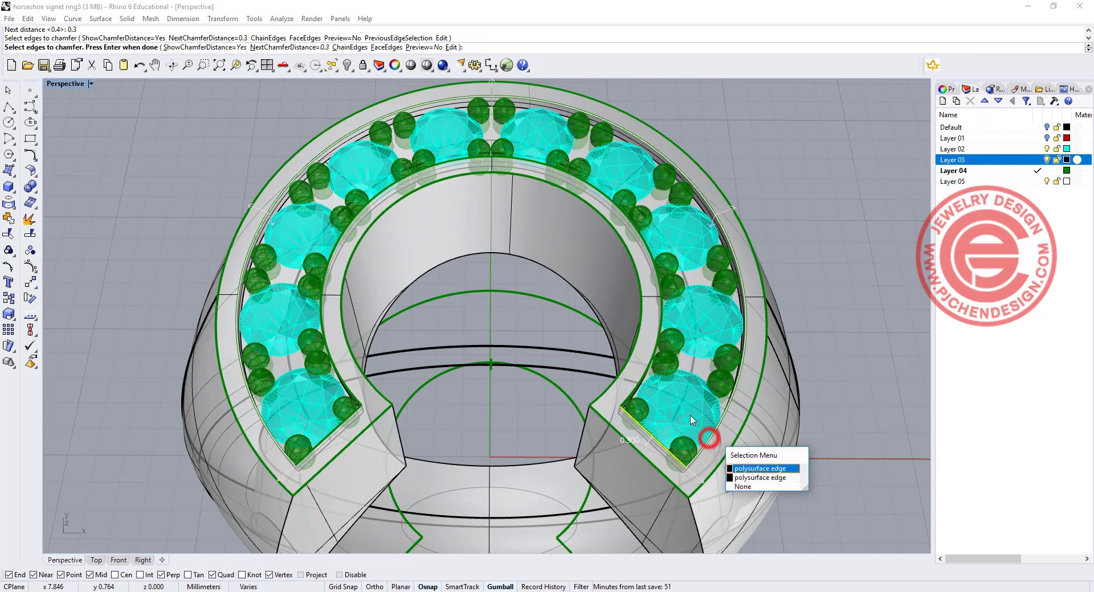
click(744, 468)
click(641, 381)
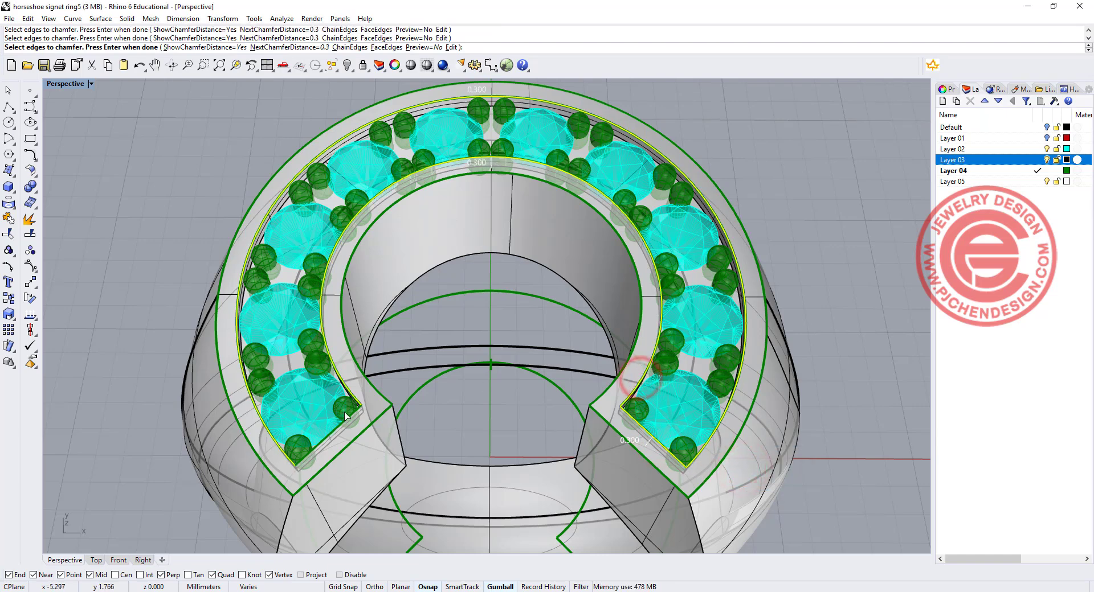
click(334, 426)
key(Return)
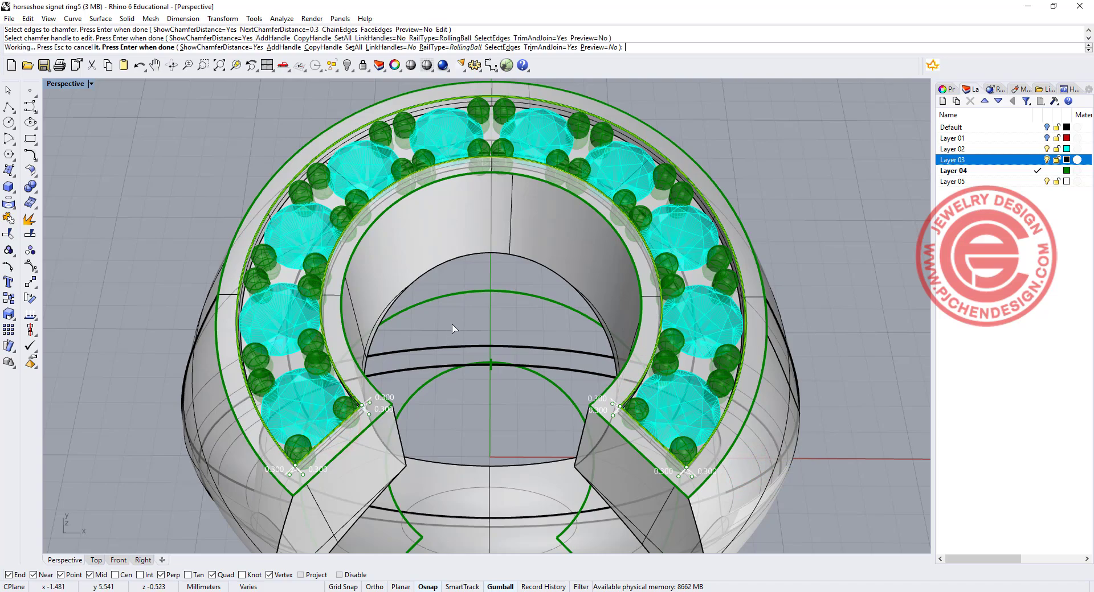
key(Return)
Examine the gemstones, prongs and chamfered channel in Rendered display from several angles, and return the perspective view to Ghosted
right_drag(452, 327, 454, 303)
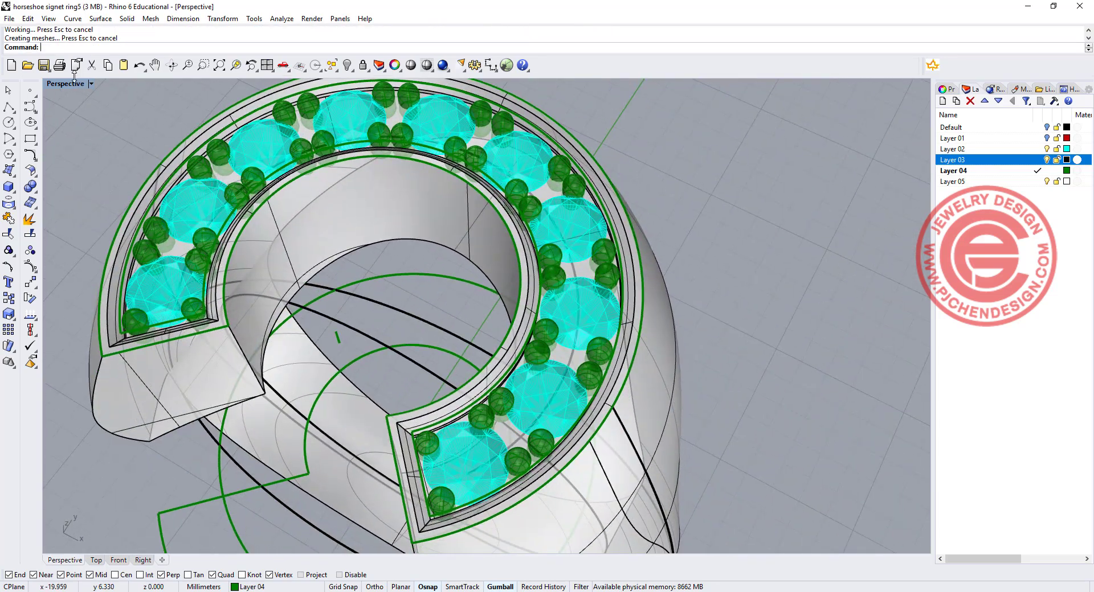
click(91, 84)
click(77, 139)
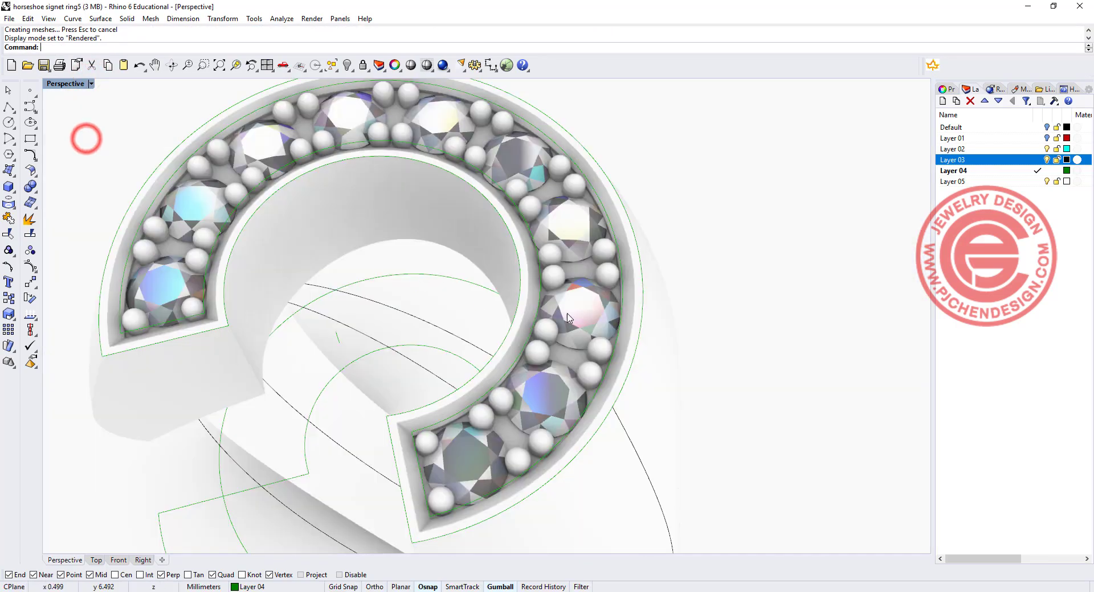
scroll(496, 231, up, 3)
scroll(537, 317, down, 6)
right_drag(541, 317, 630, 315)
right_drag(627, 273, 356, 227)
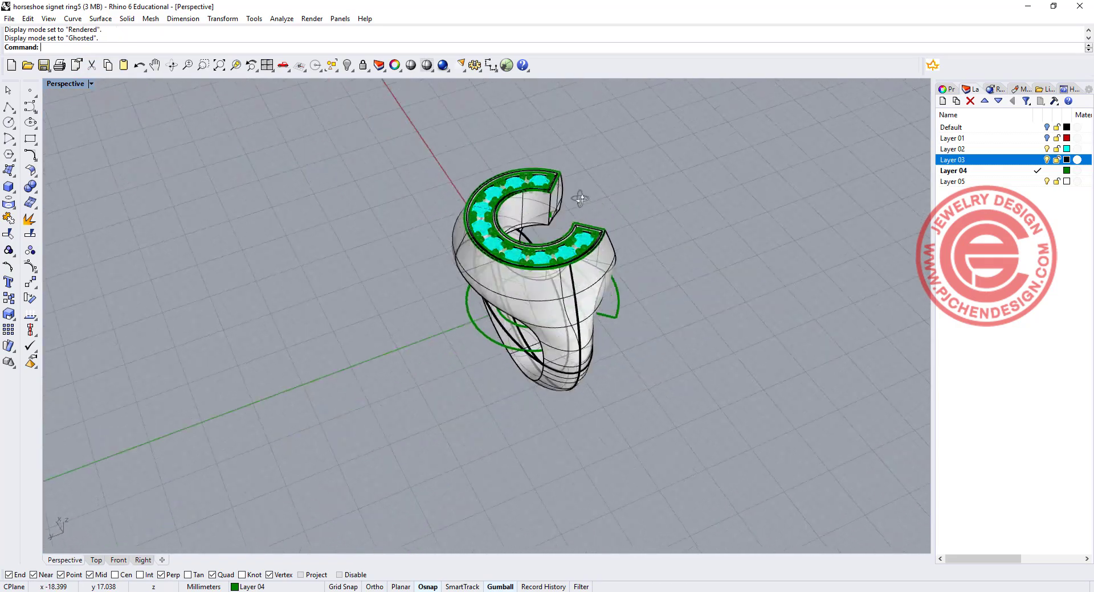
scroll(433, 255, up, 4)
right_drag(548, 275, 518, 254)
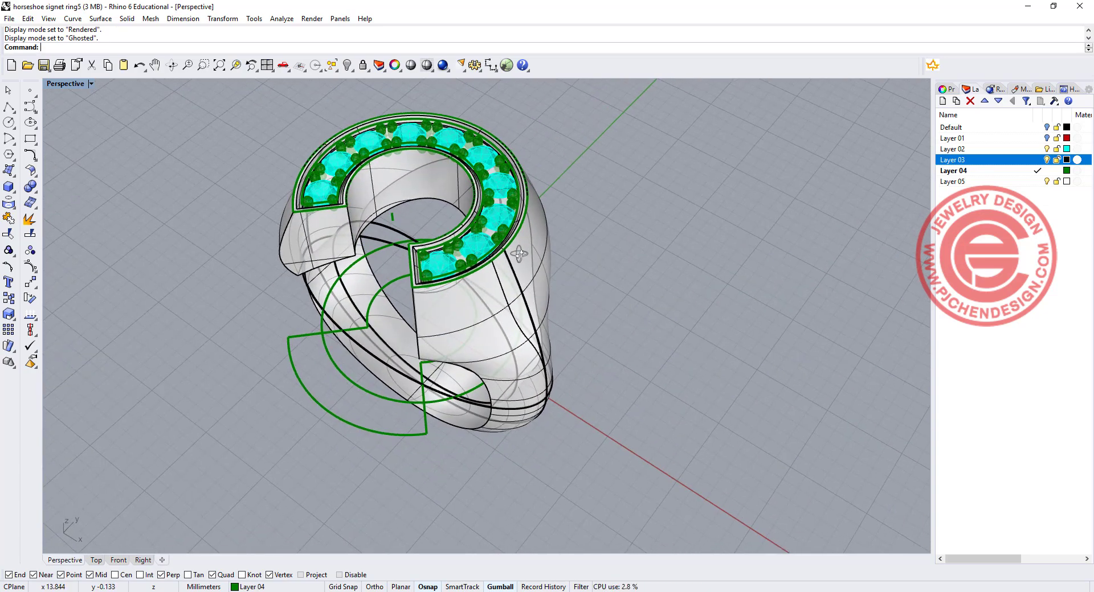